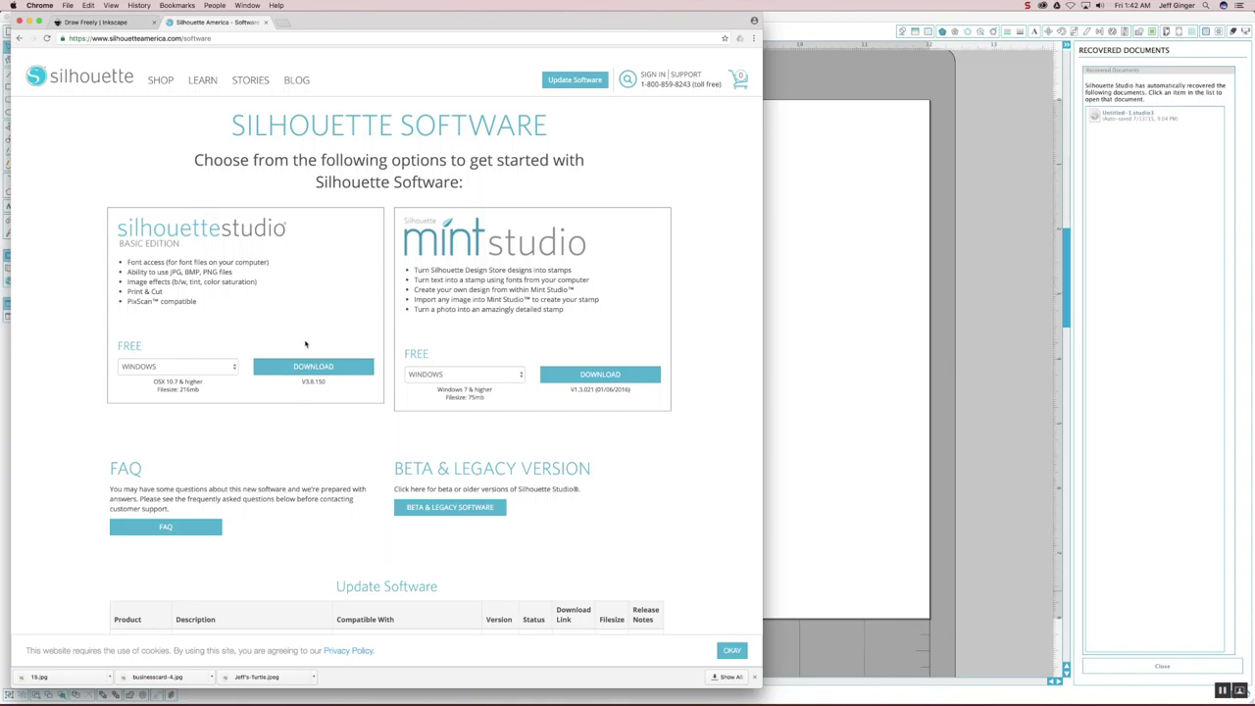
Switch to Silhouette Studio and set the design page's cutting mat to Portrait 8 x 12 in.
click(853, 436)
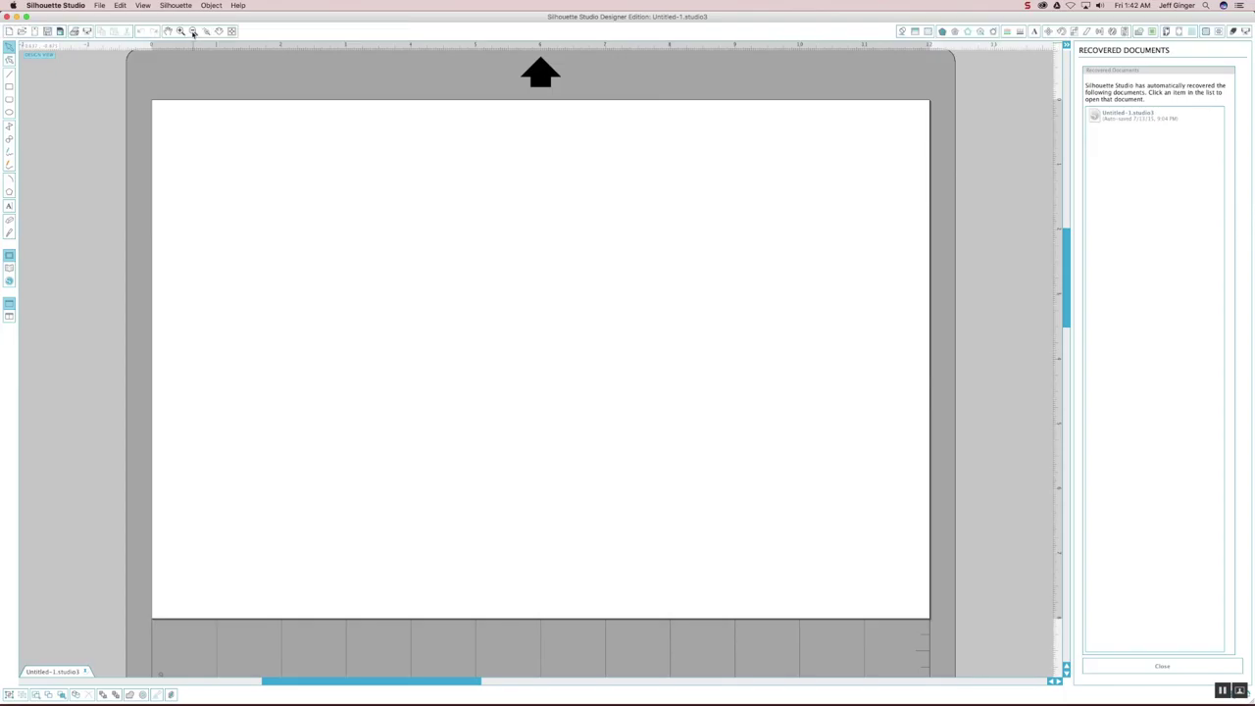
click(194, 33)
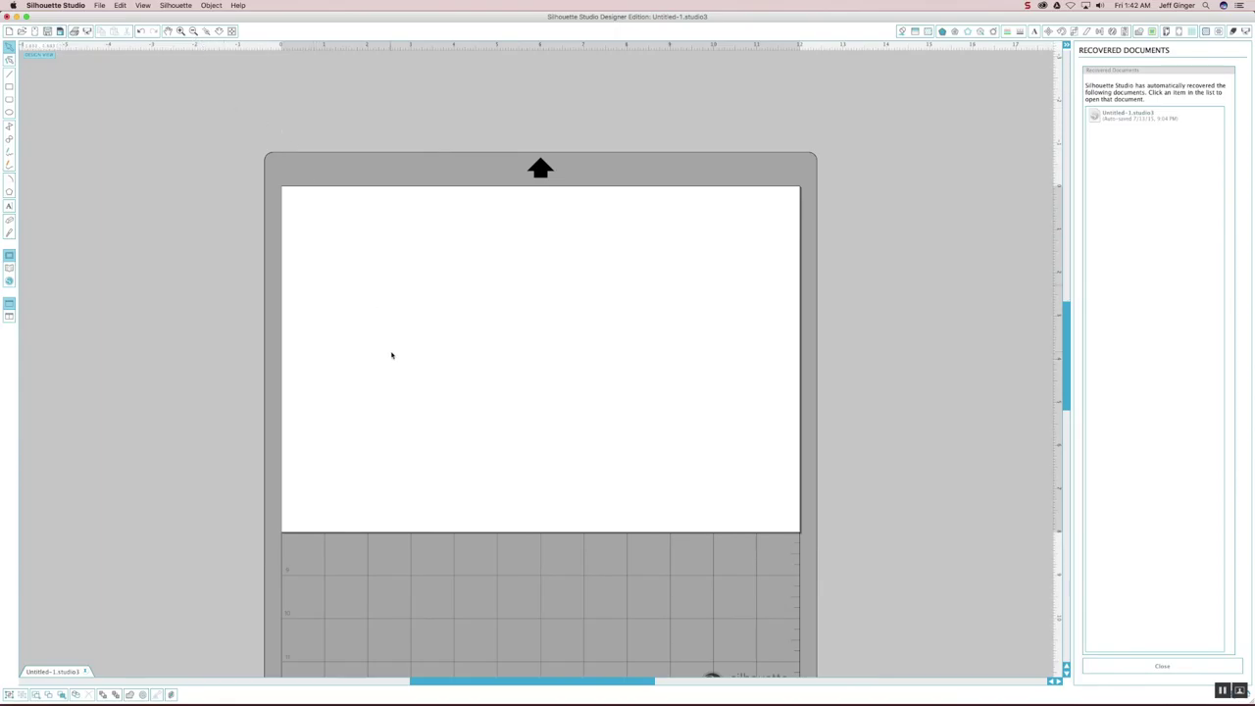
drag(1068, 335, 1066, 365)
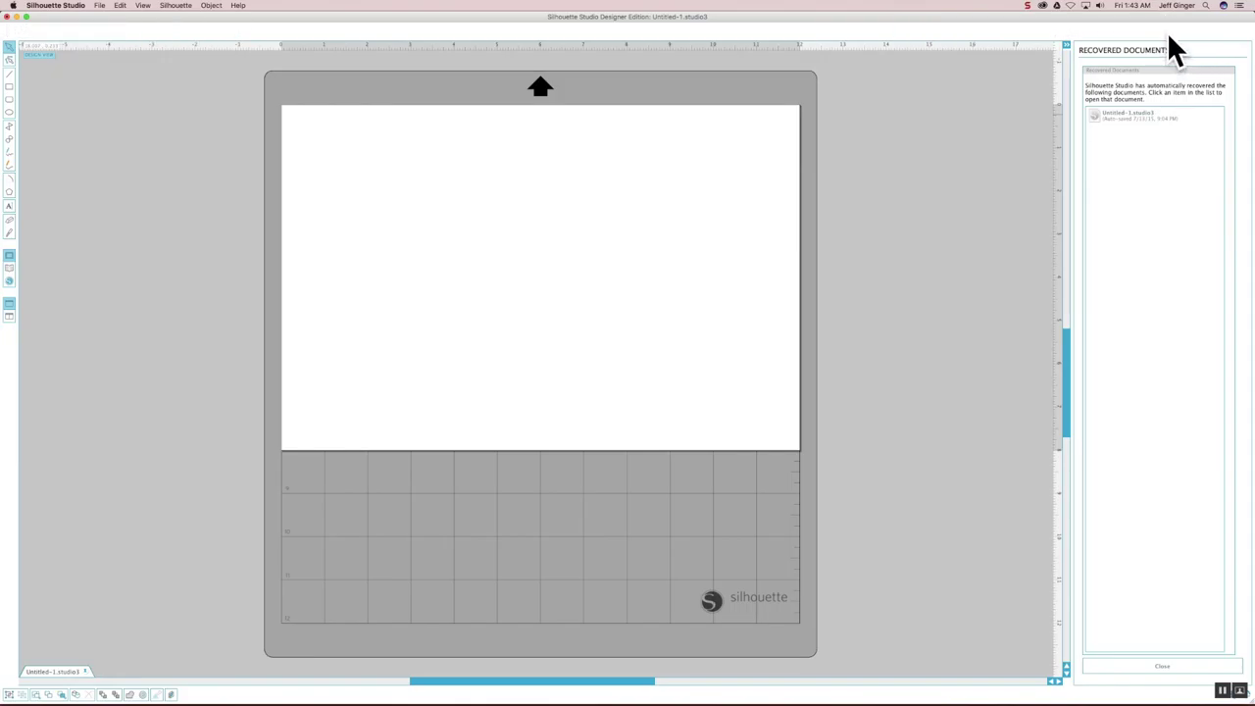
click(1165, 32)
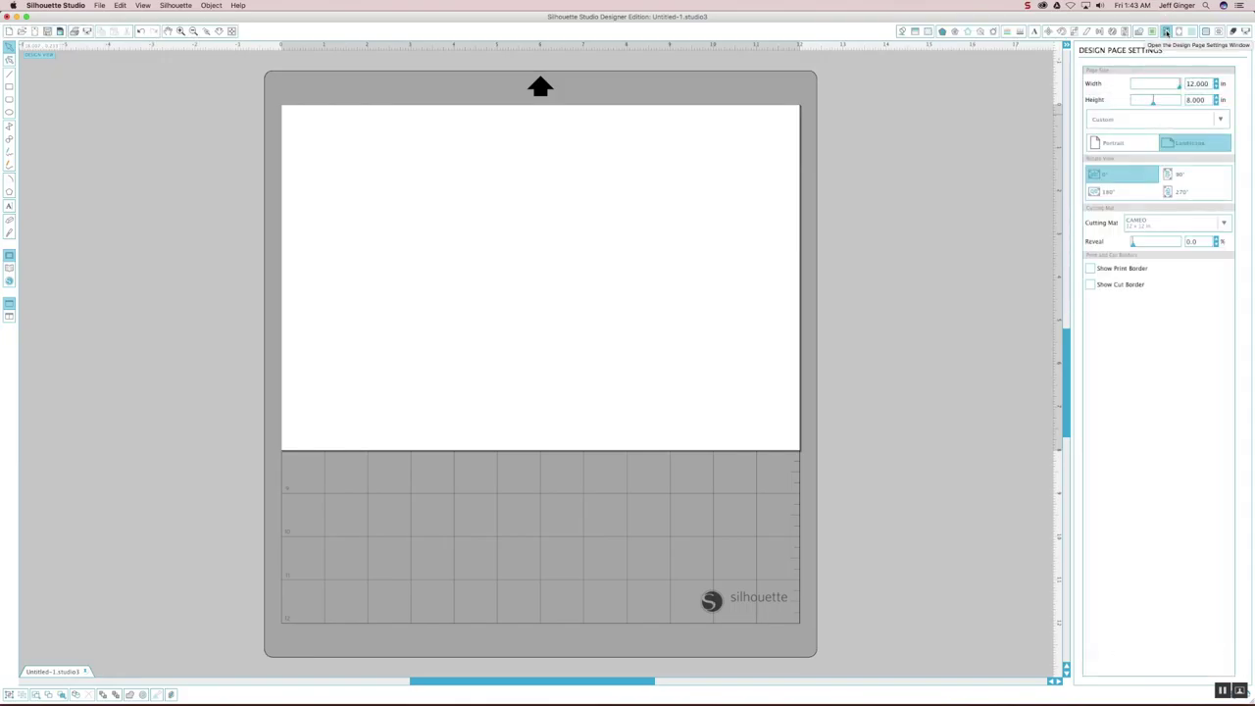
click(1225, 224)
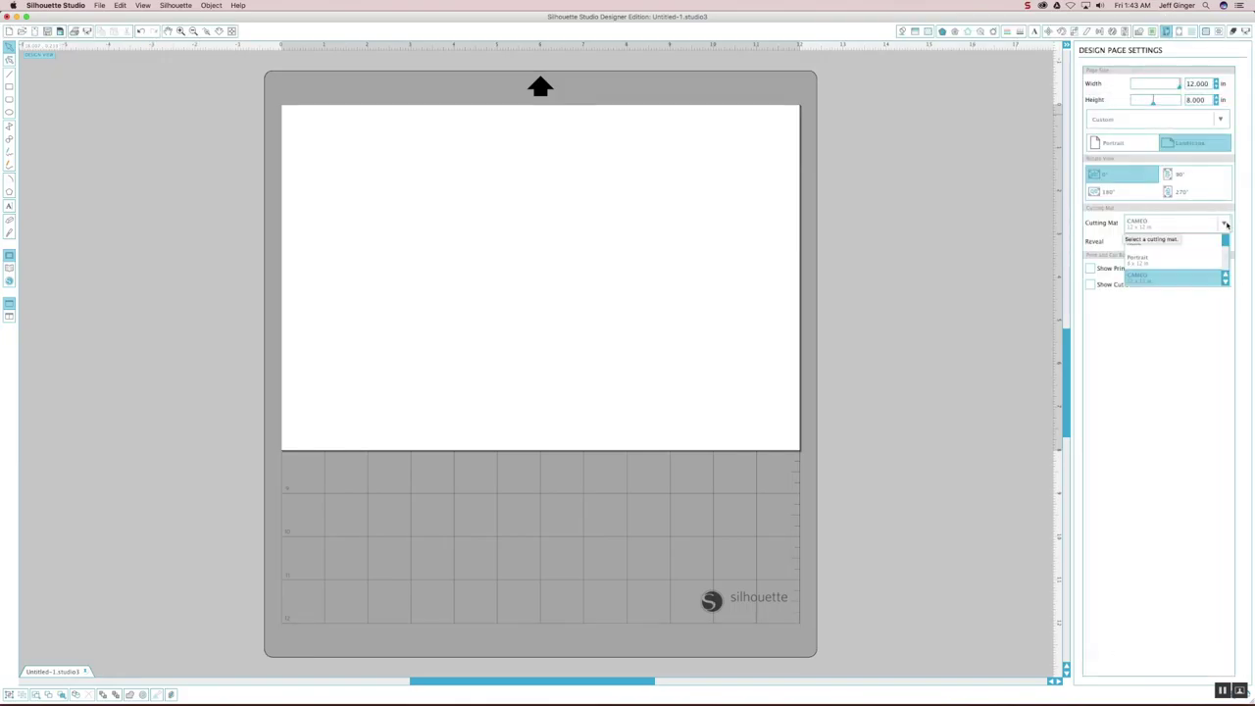
click(1190, 265)
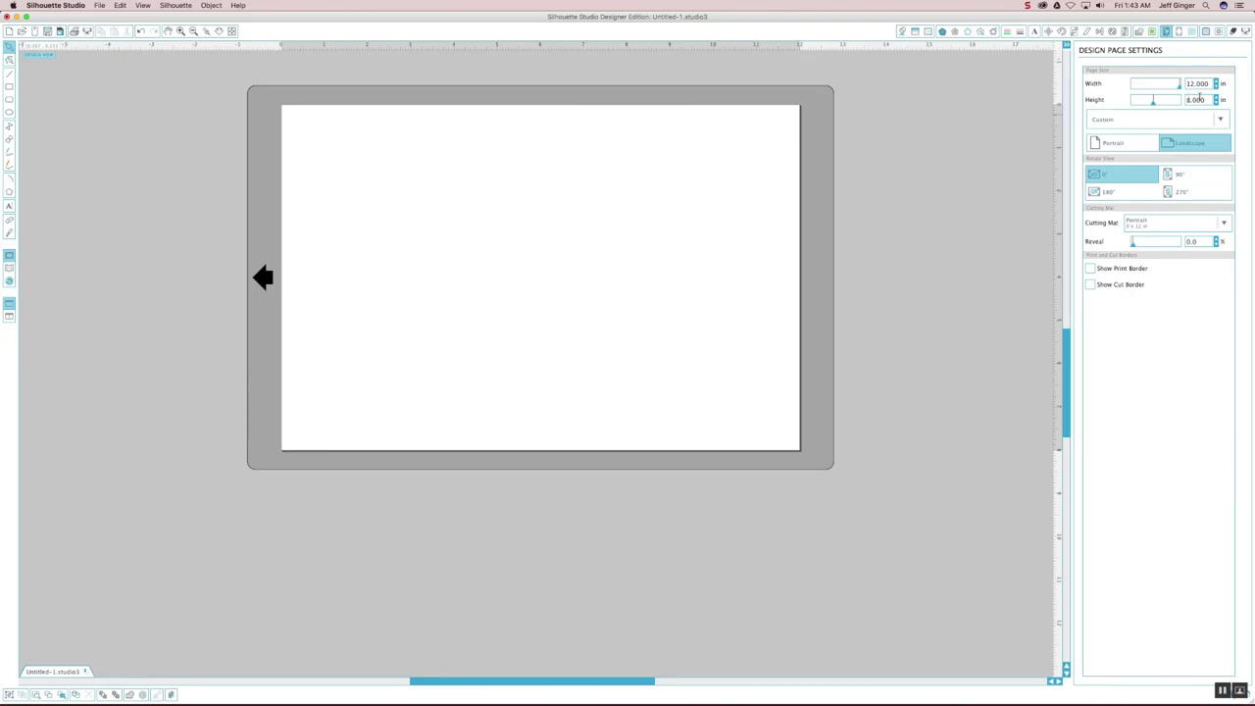
Set the design page size to 4 in wide and 4 in high.
click(1192, 85)
text(4)
key(Tab)
text(4)
key(Return)
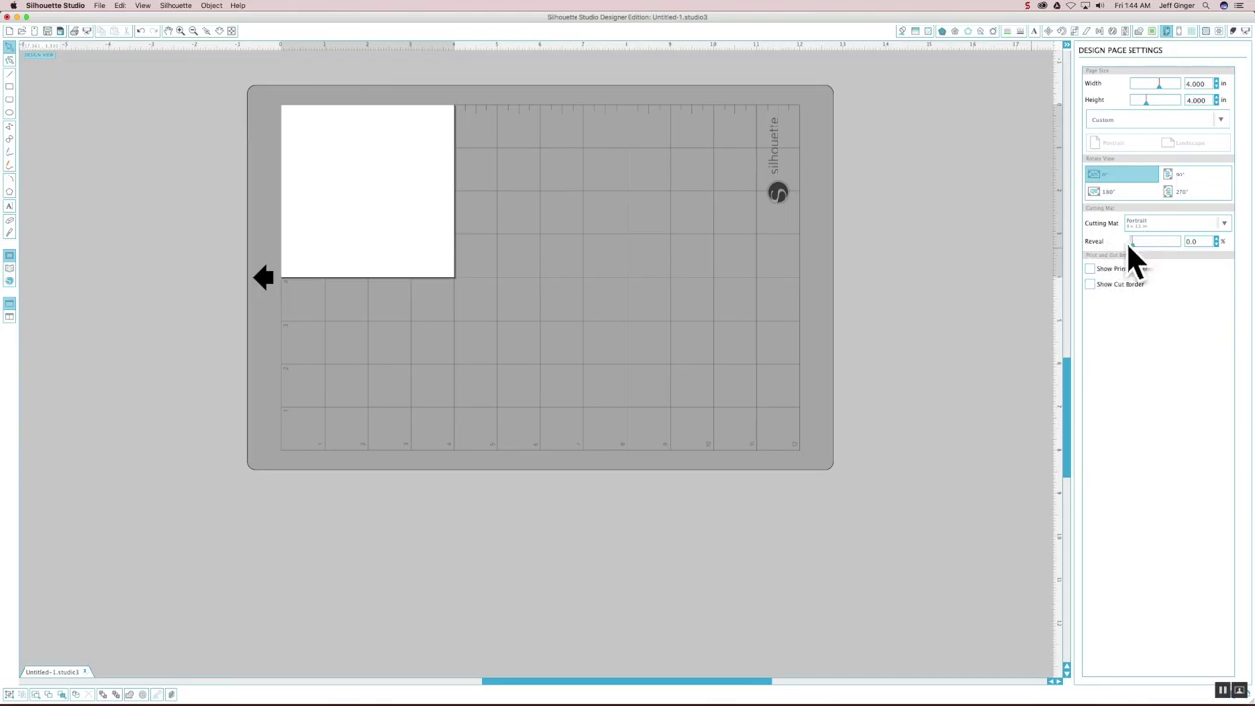
mouse_move(1133, 243)
mouse_down()
mouse_move(1154, 247)
mouse_move(1129, 241)
mouse_up()
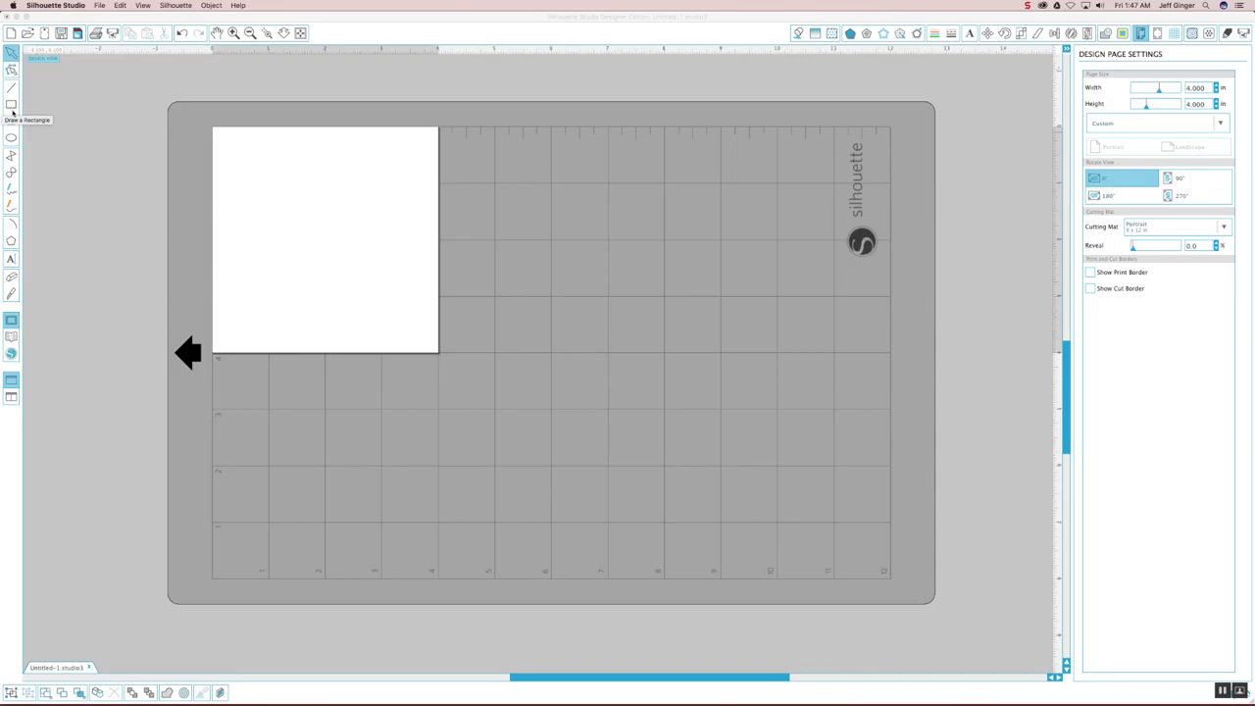
Draw a rectangle about 2.46 in wide and 1.53 in high on the page and nudge it slightly.
click(11, 105)
click(10, 106)
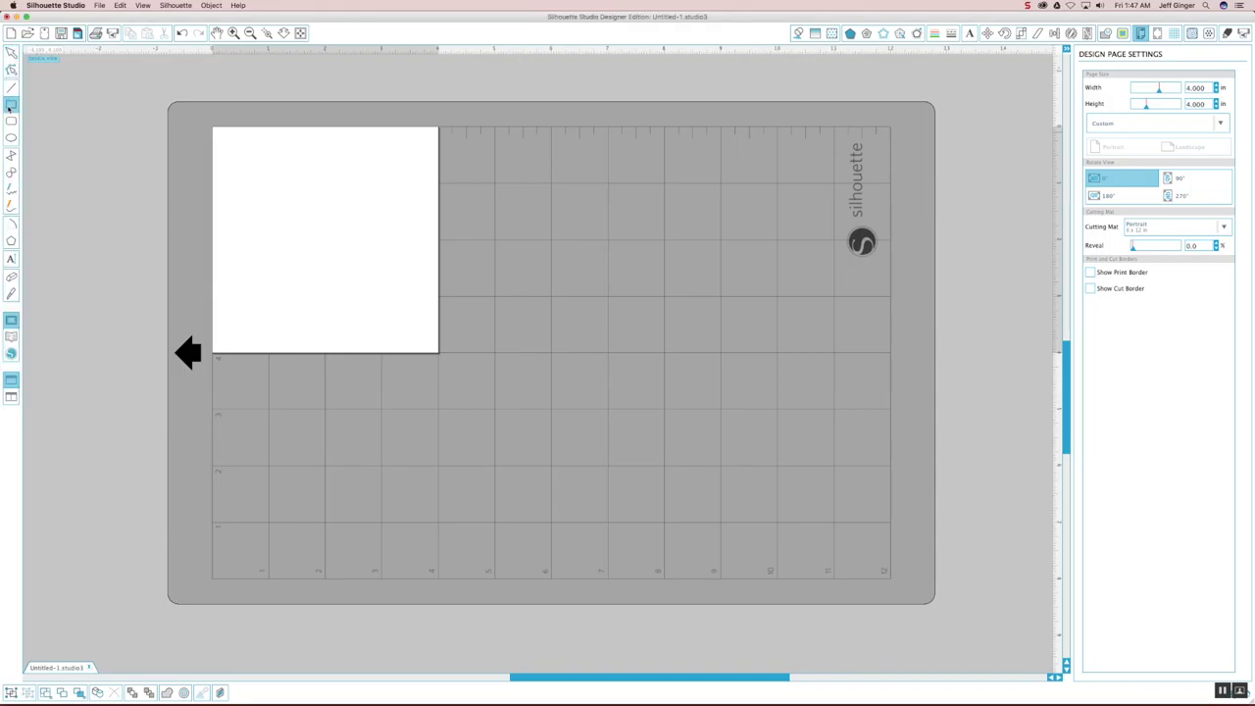
drag(236, 168, 374, 254)
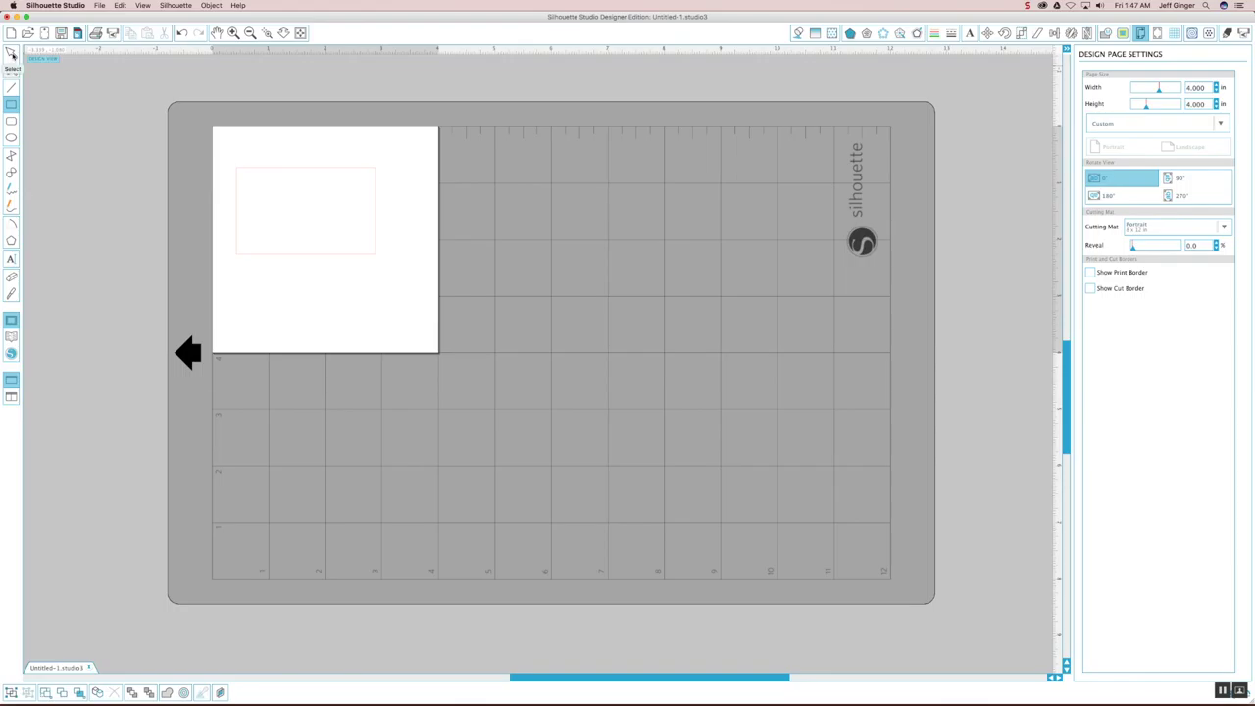
click(11, 54)
click(236, 191)
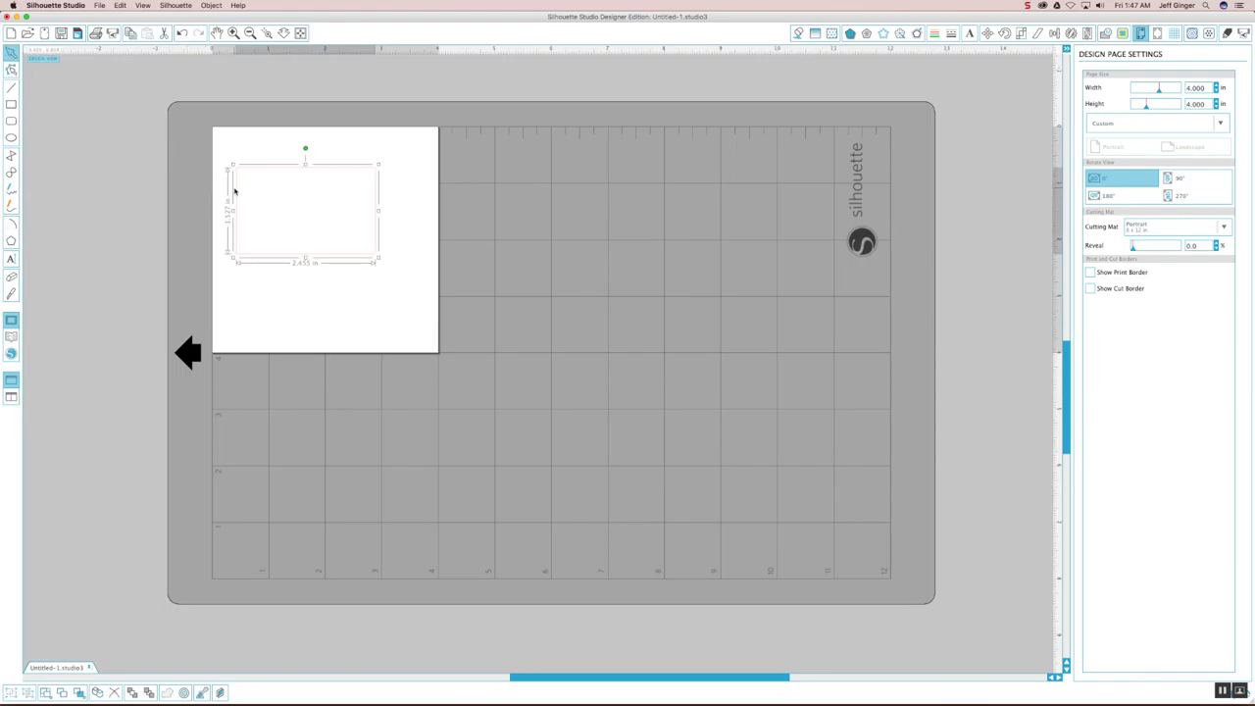
drag(235, 200, 233, 193)
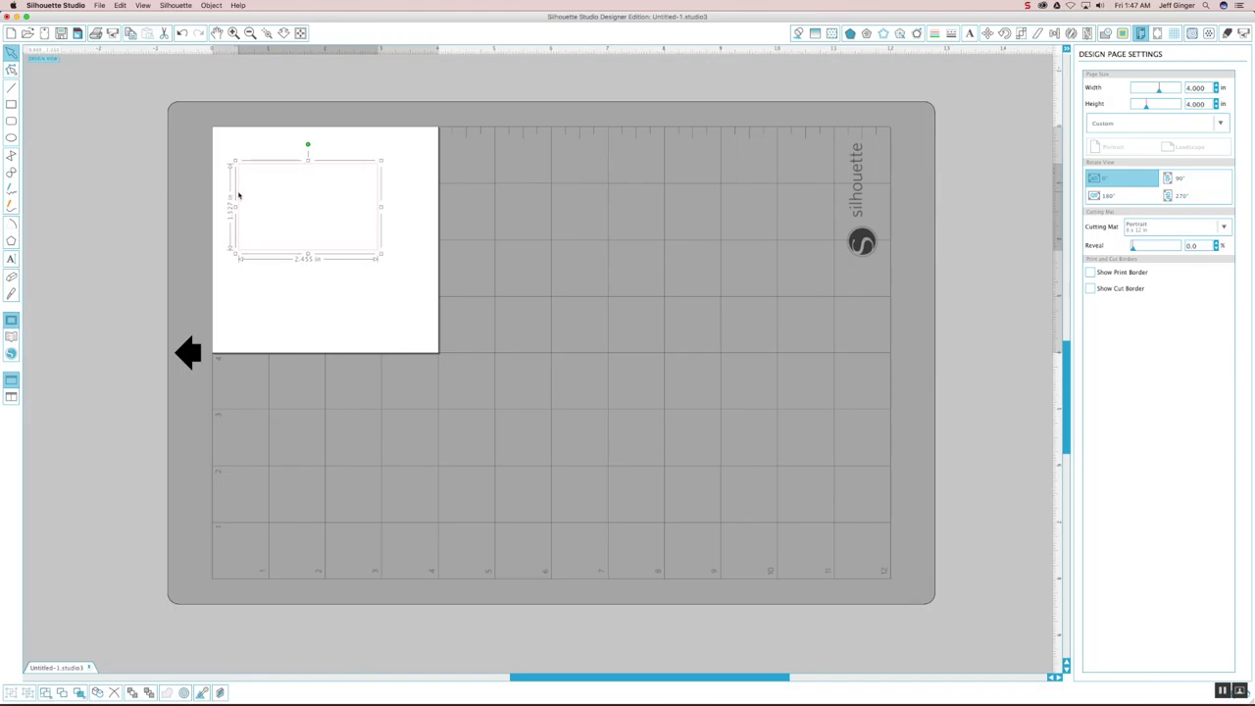
click(136, 309)
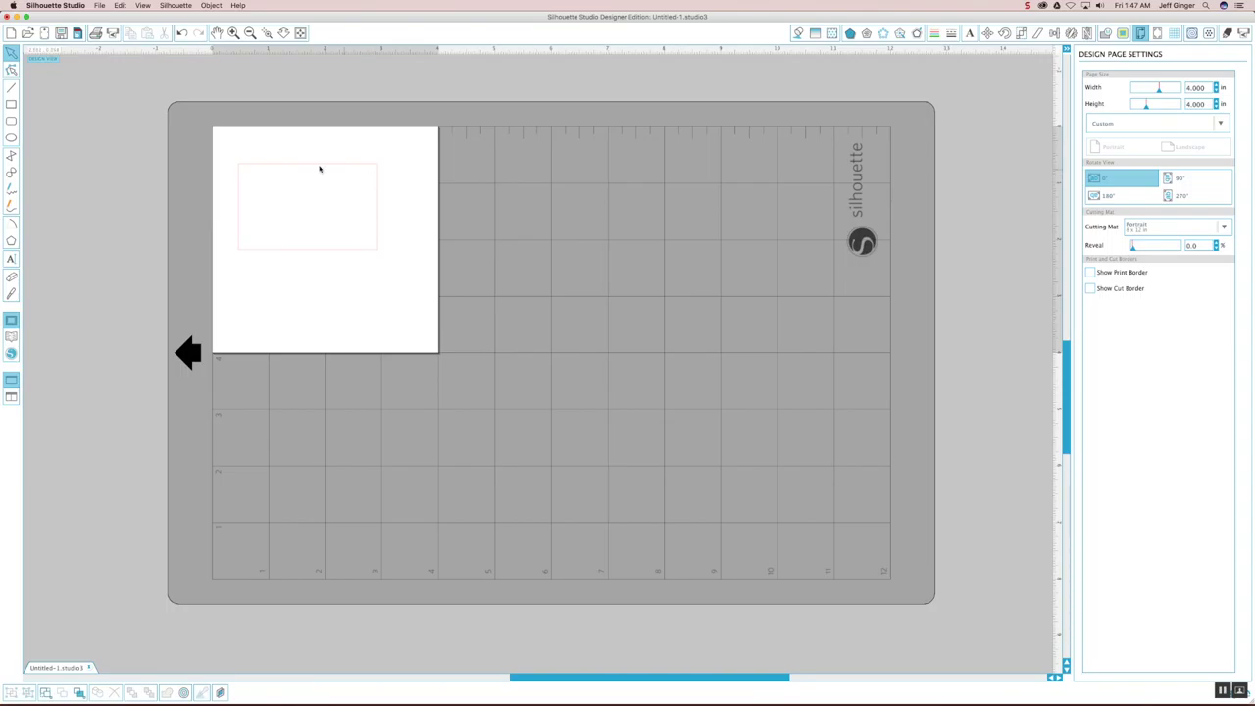
Edit the rectangle's points, moving both left corners downward to make a slanted four-sided shape.
double_click(329, 250)
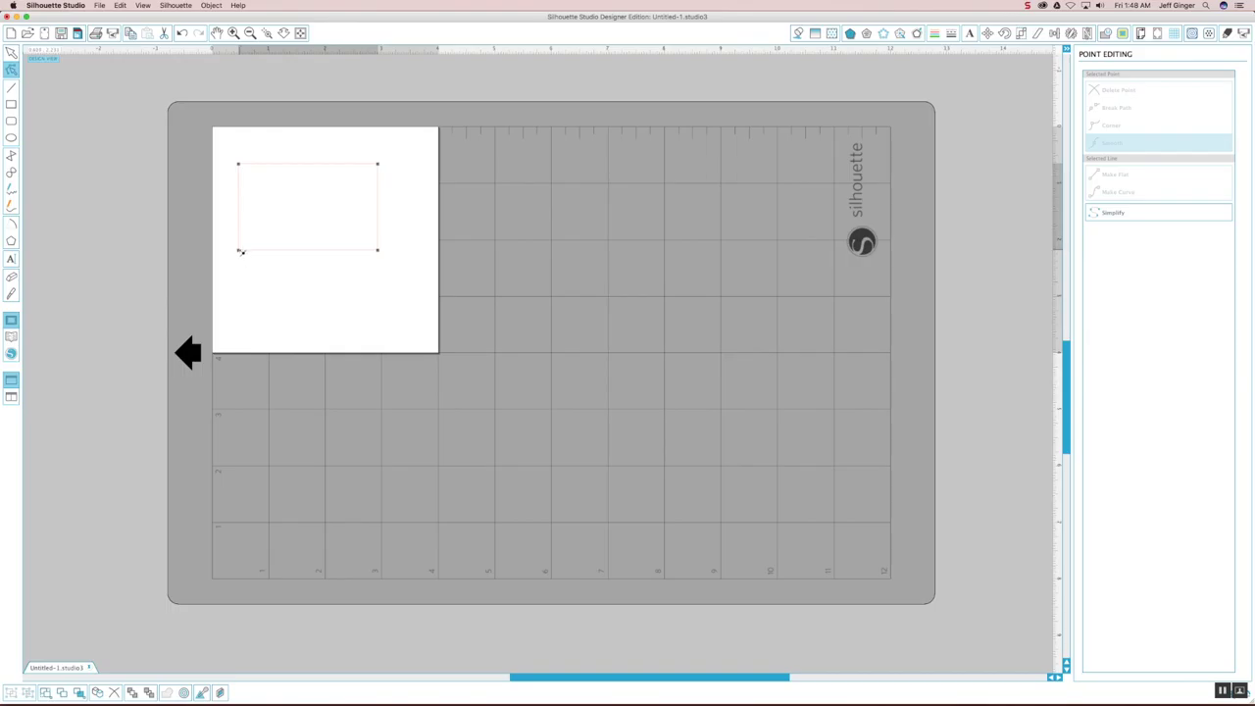
click(240, 252)
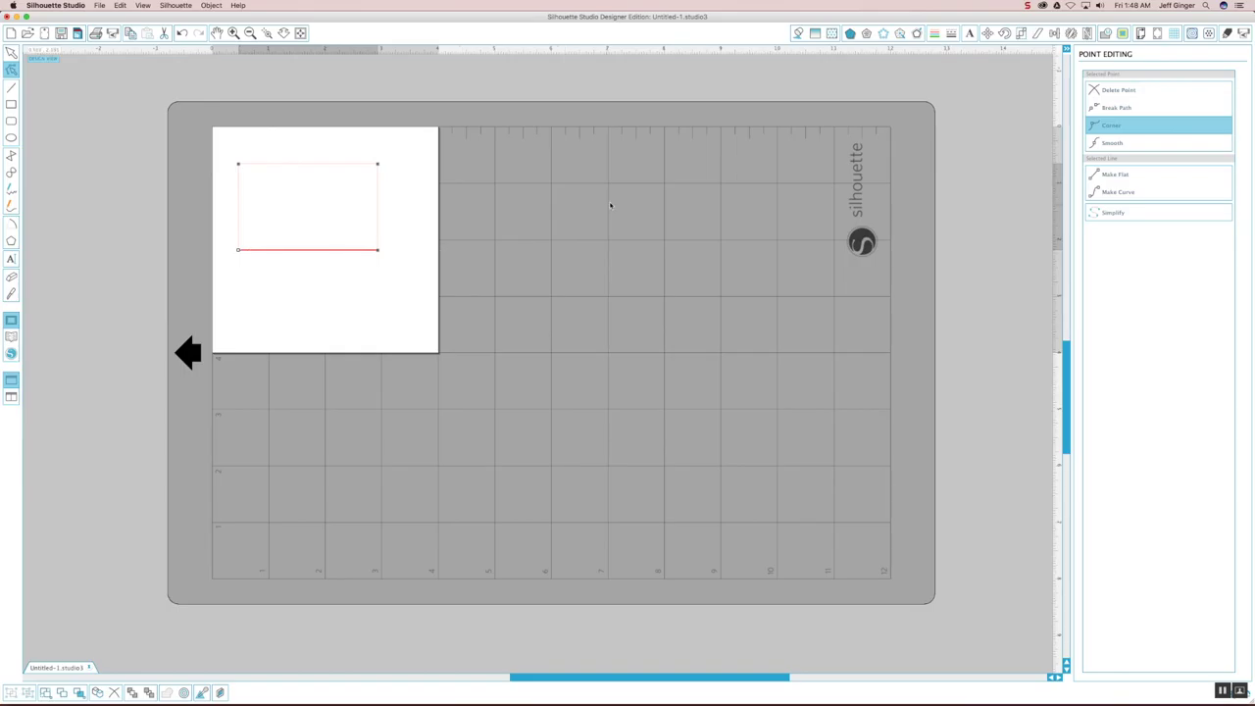
drag(241, 250, 245, 288)
drag(239, 163, 249, 188)
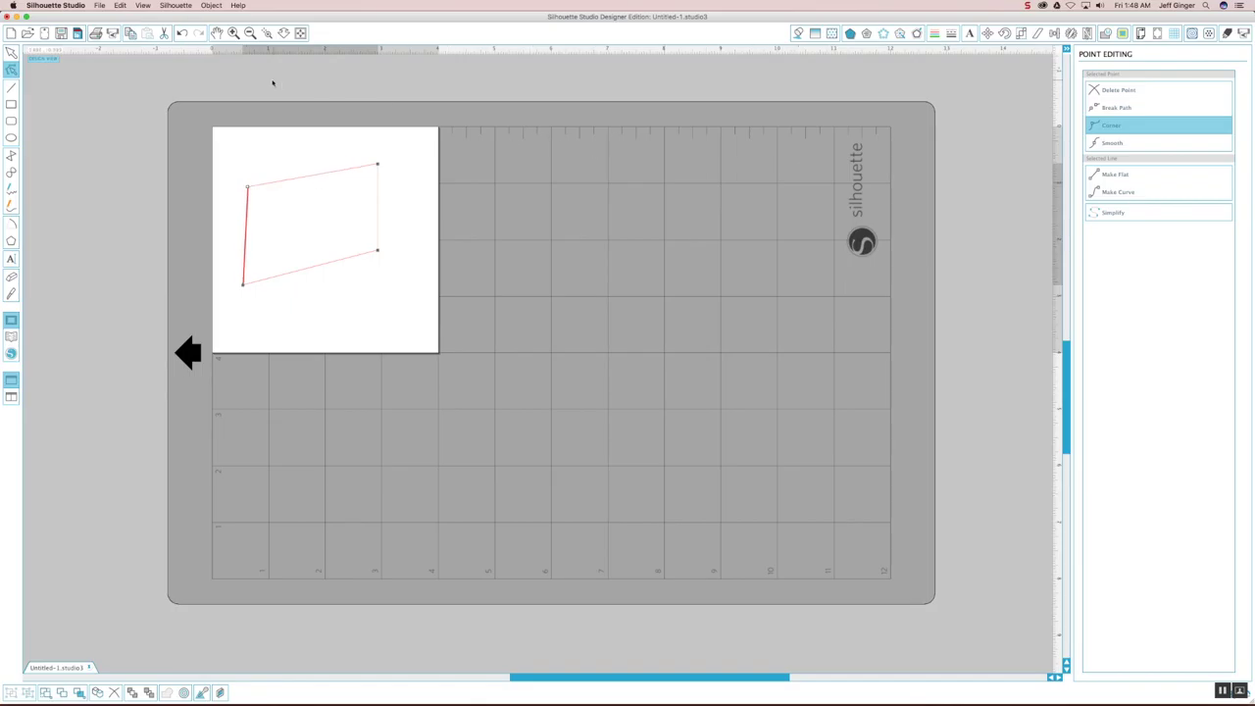
click(189, 195)
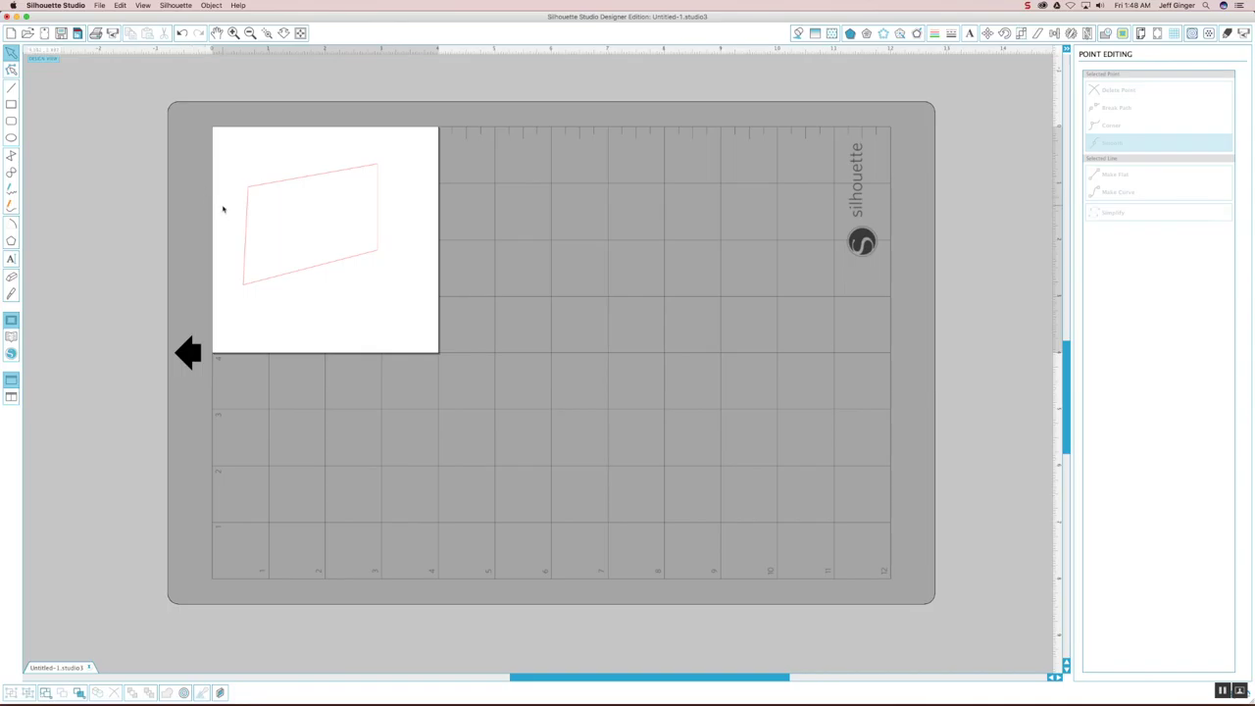
Draw two overlapping ellipses across the slanted shape, one at its upper left and one at its lower edge.
click(11, 121)
click(10, 138)
drag(225, 160, 315, 244)
drag(368, 300, 268, 208)
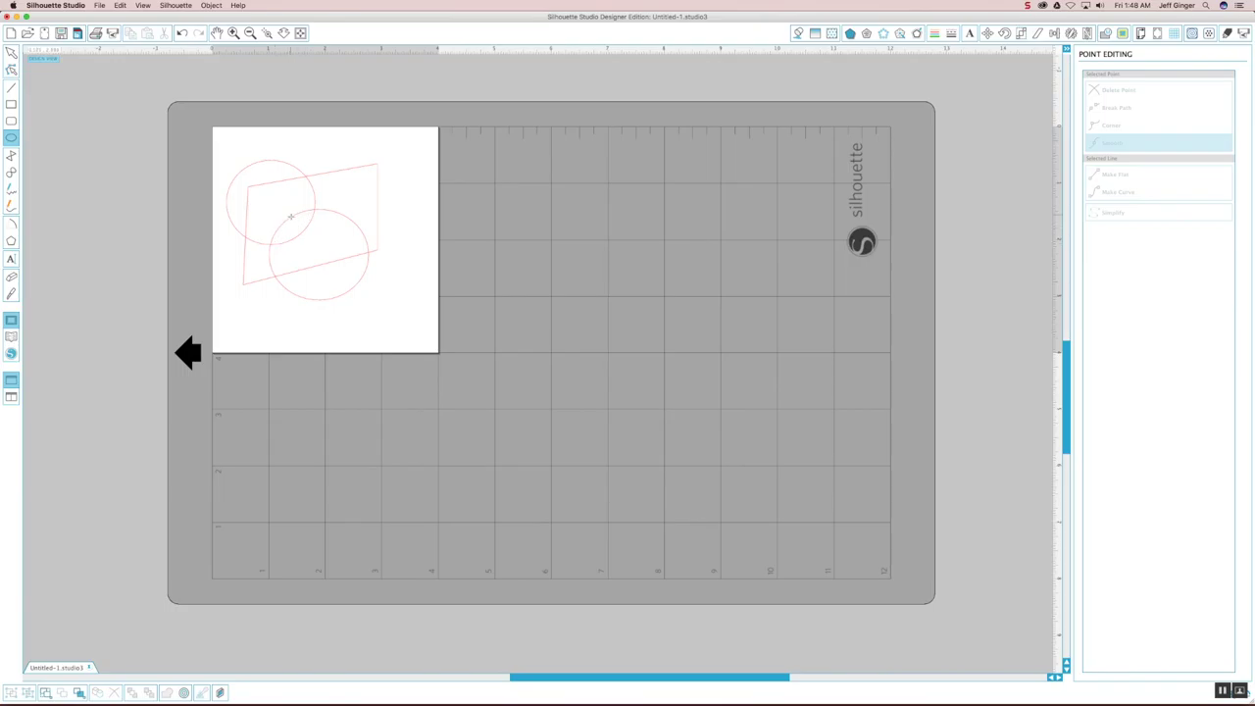
Weld the lower ellipse to the slanted four-sided shape.
key(v)
click(350, 294)
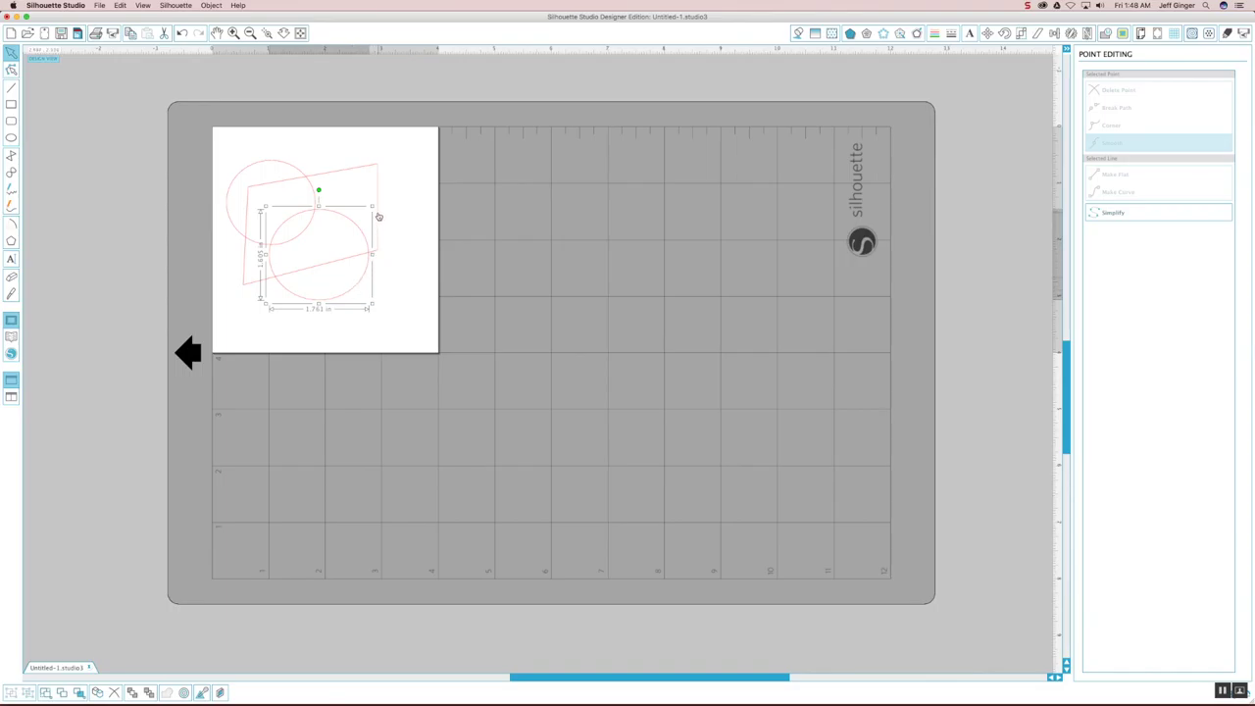
key(super+a)
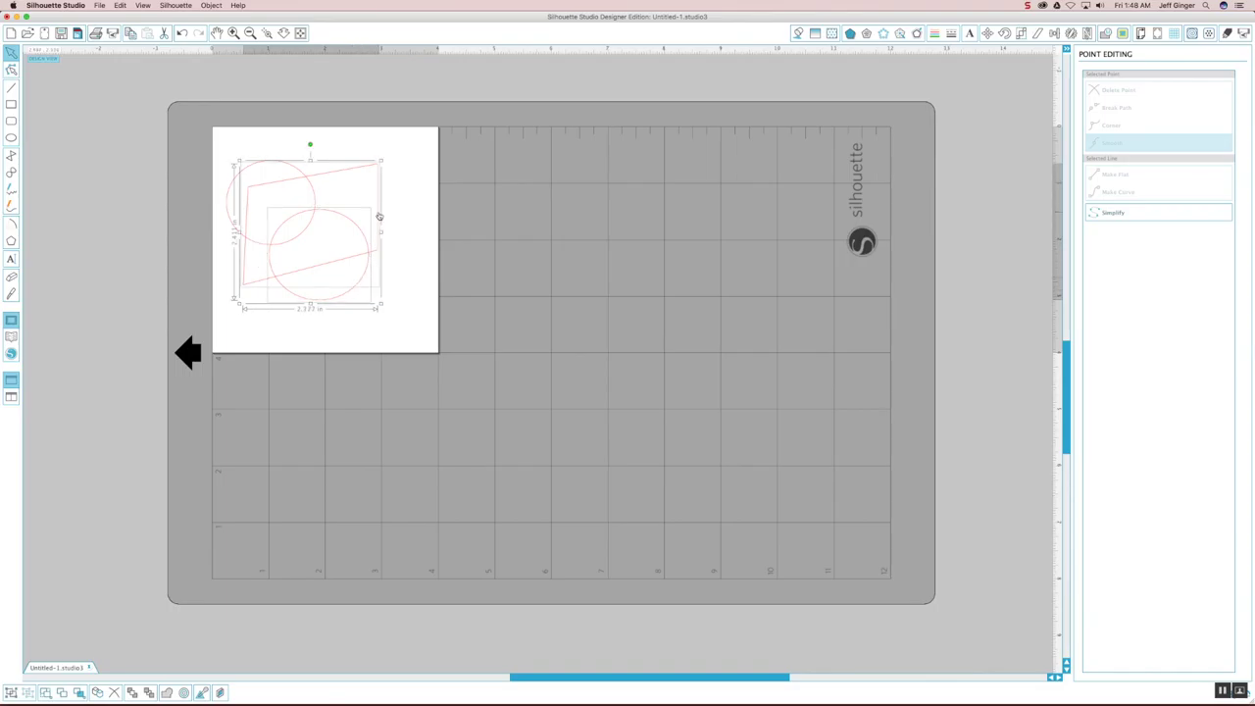
right_click(379, 217)
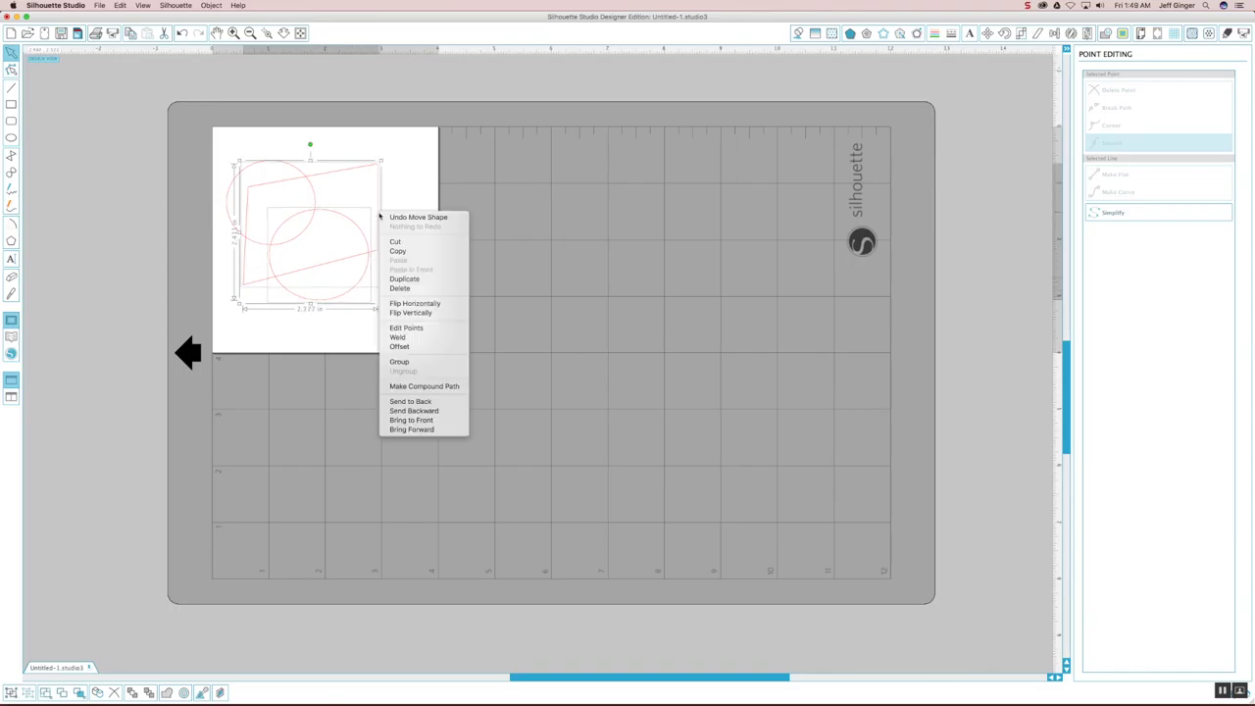
click(401, 339)
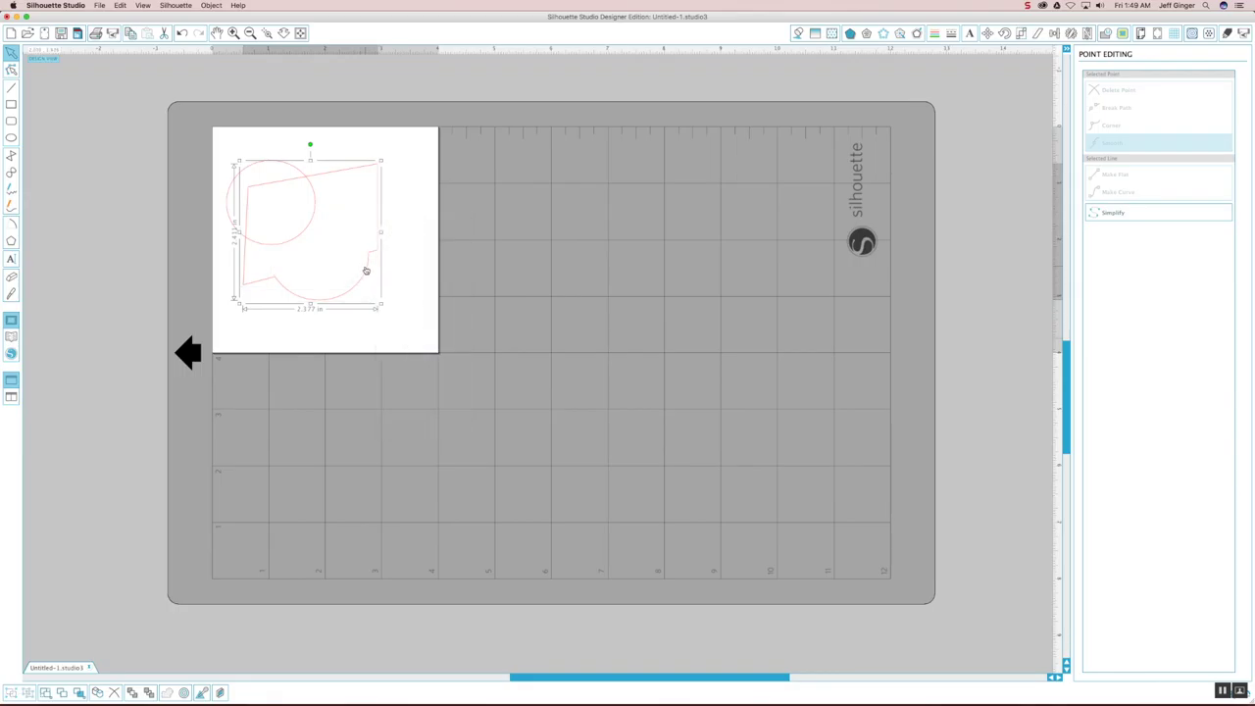
click(392, 300)
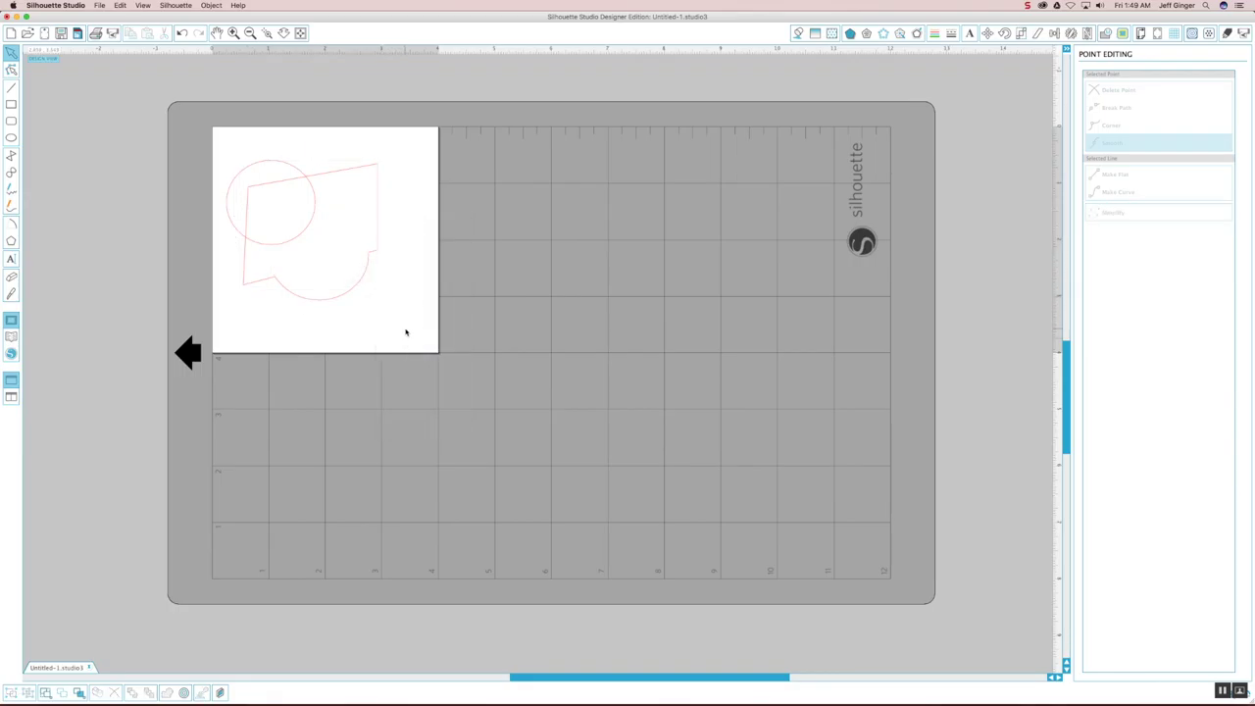
Weld the upper-left ellipse to the combined shape.
click(246, 173)
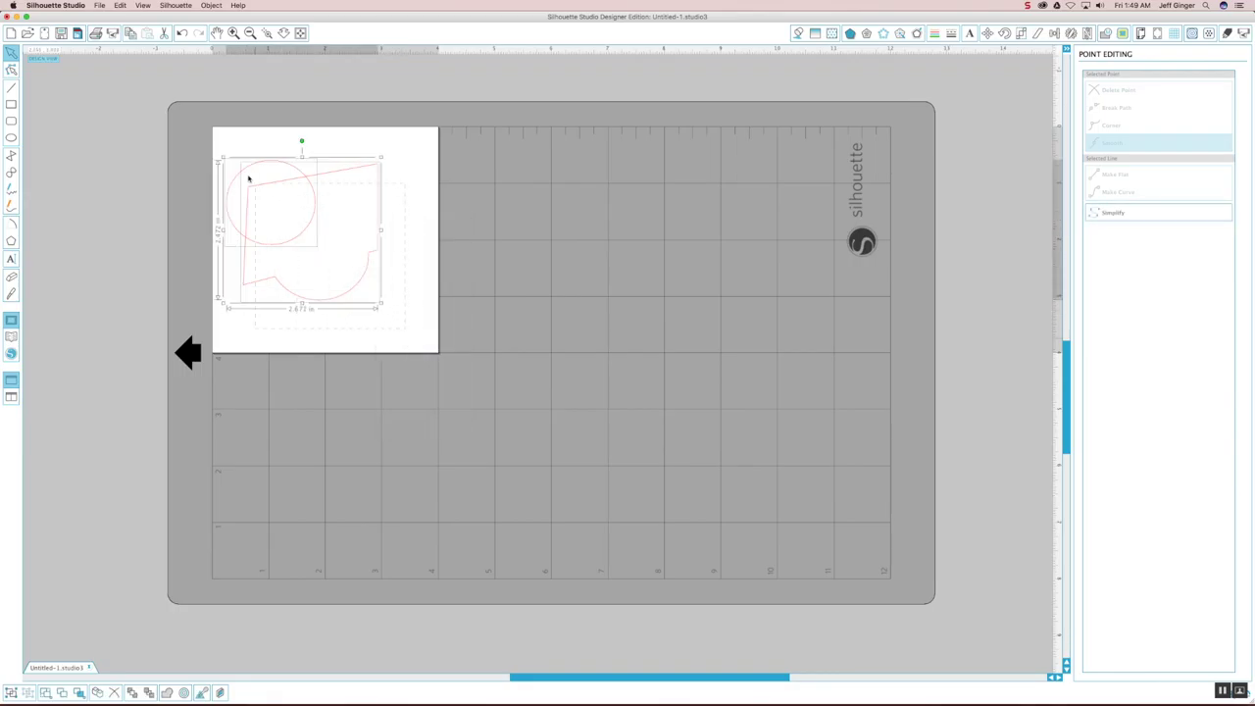
right_click(308, 230)
click(340, 353)
click(400, 316)
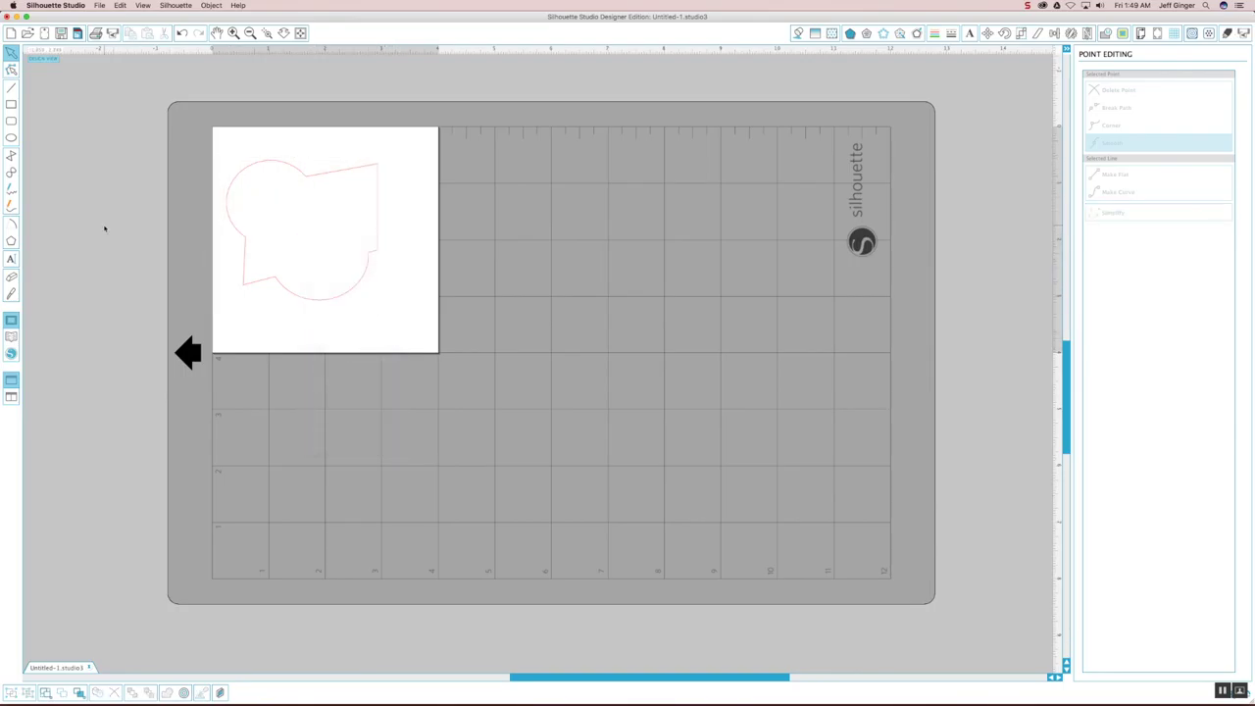
Cut a small circular hole near the middle of the welded shape using Subtract, and nudge the shape slightly down.
click(11, 138)
drag(283, 208, 304, 243)
click(11, 54)
drag(166, 124, 466, 402)
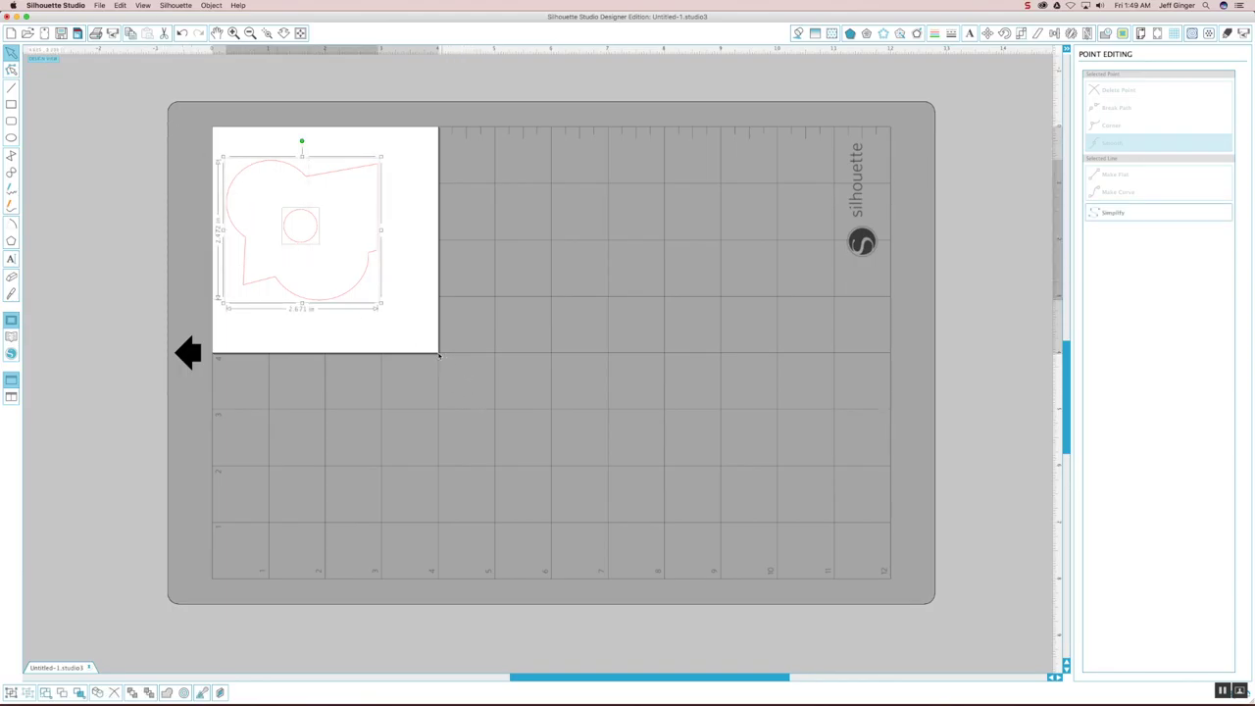
click(211, 5)
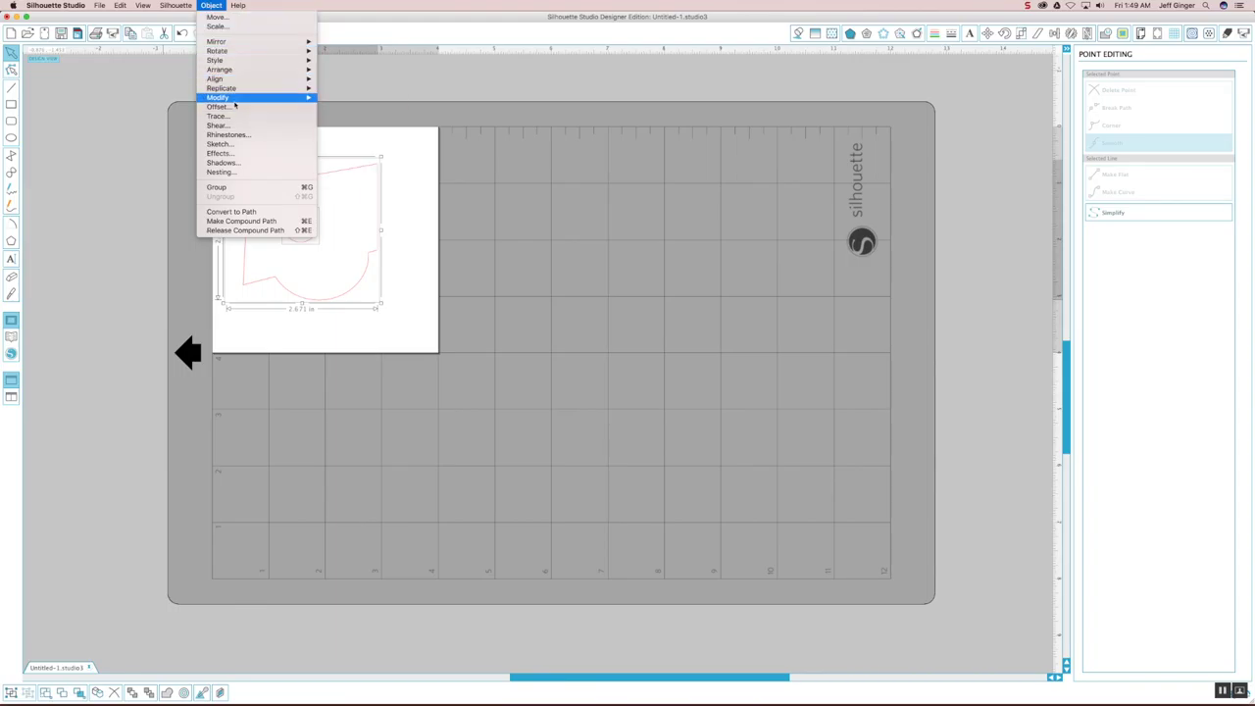
mouse_move(244, 101)
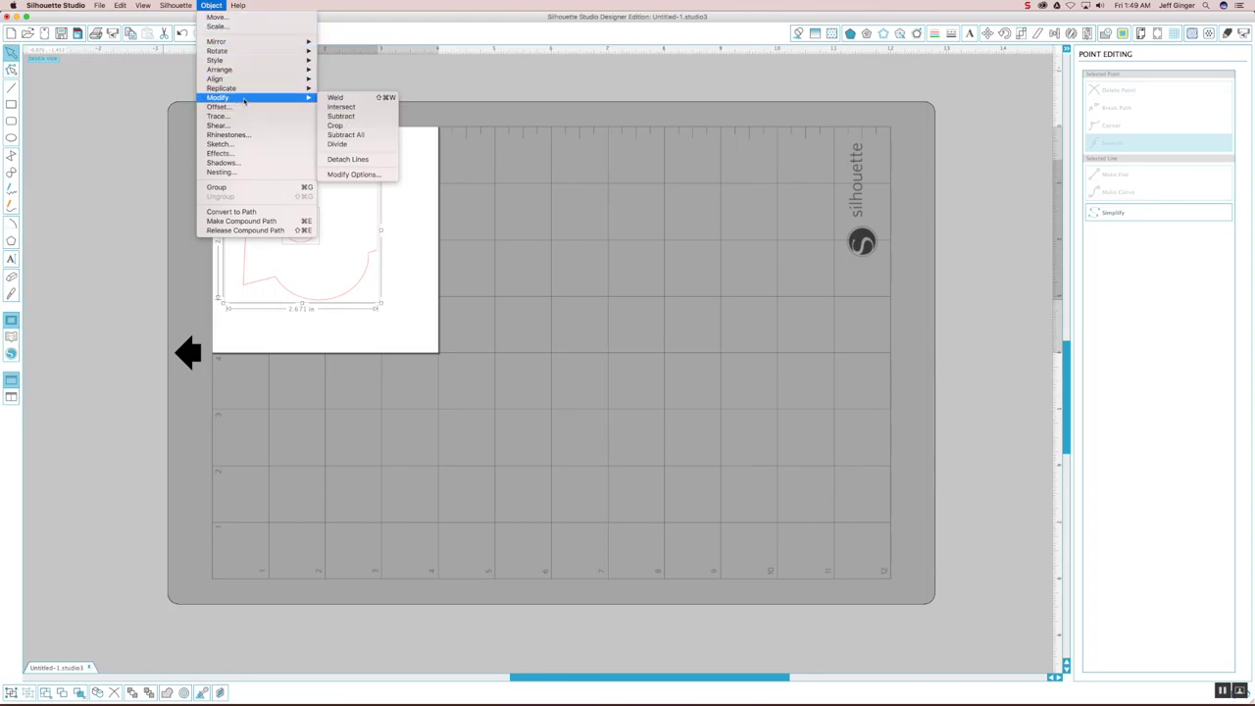
click(356, 120)
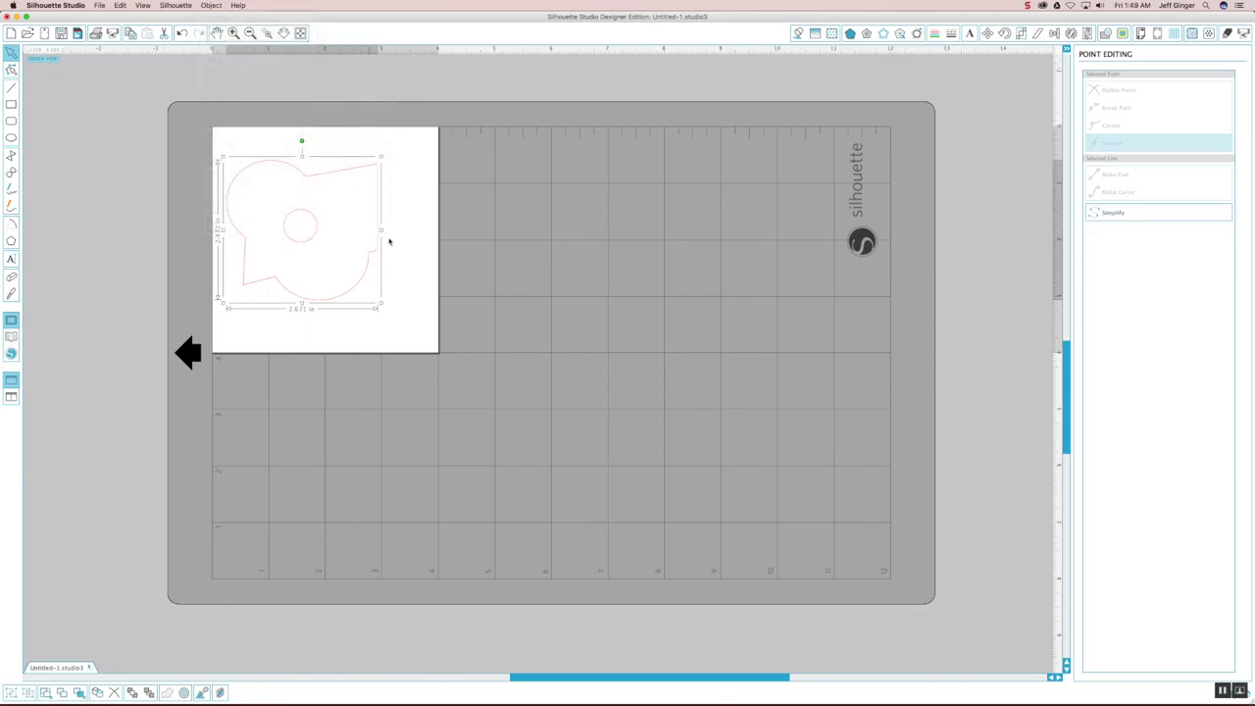
mouse_move(357, 288)
mouse_down()
mouse_move(489, 338)
mouse_move(347, 269)
mouse_move(358, 297)
mouse_up()
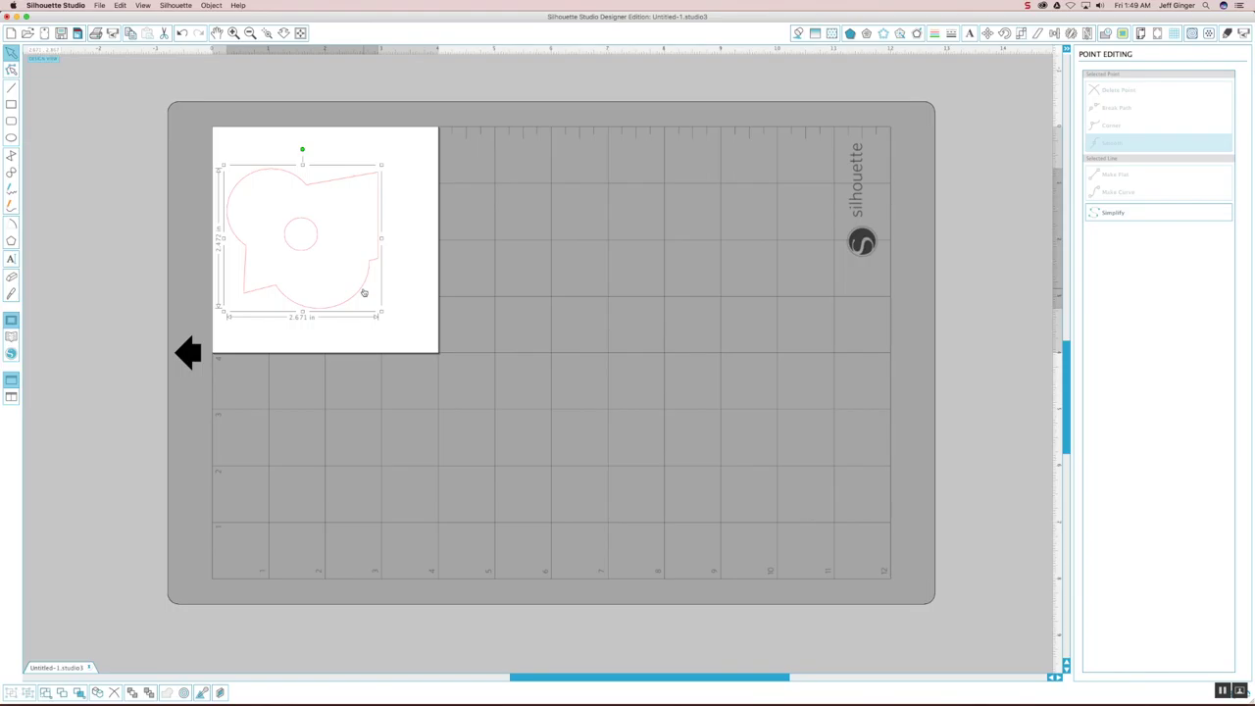
double_click(313, 264)
click(12, 52)
Switch to Chrome and search Google Images for "griffin".
key(ctrl+Up)
click(266, 516)
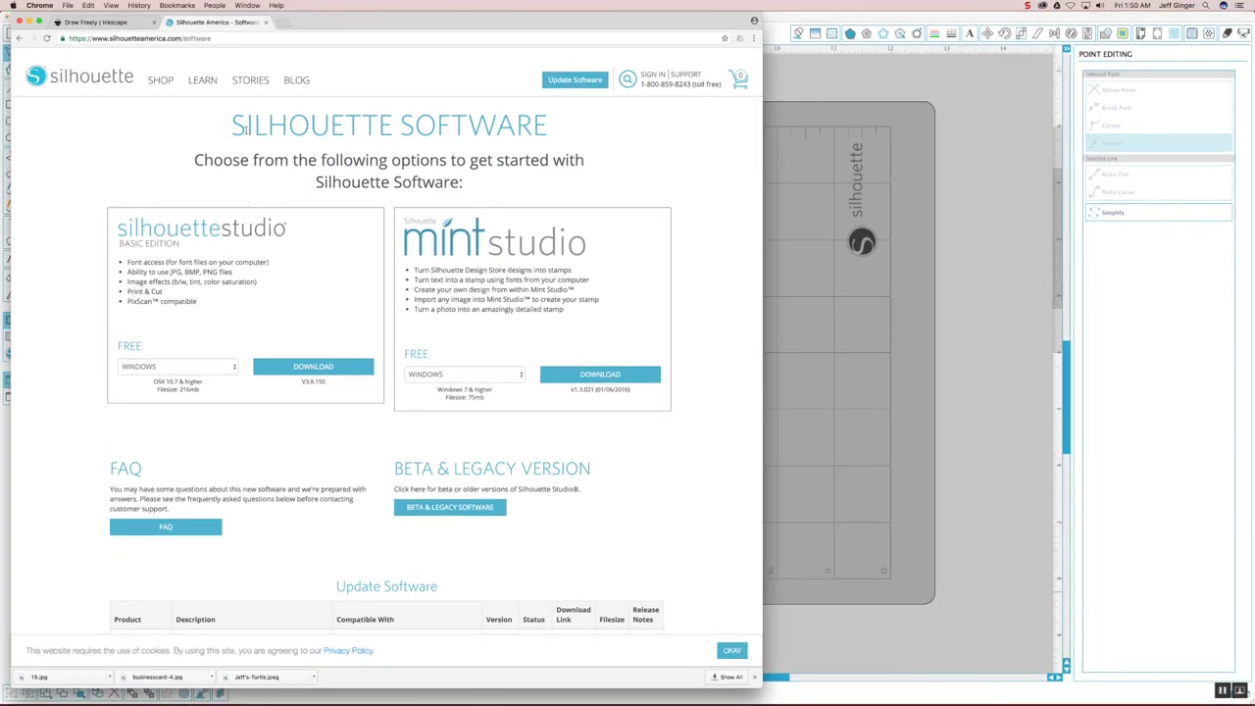
click(214, 37)
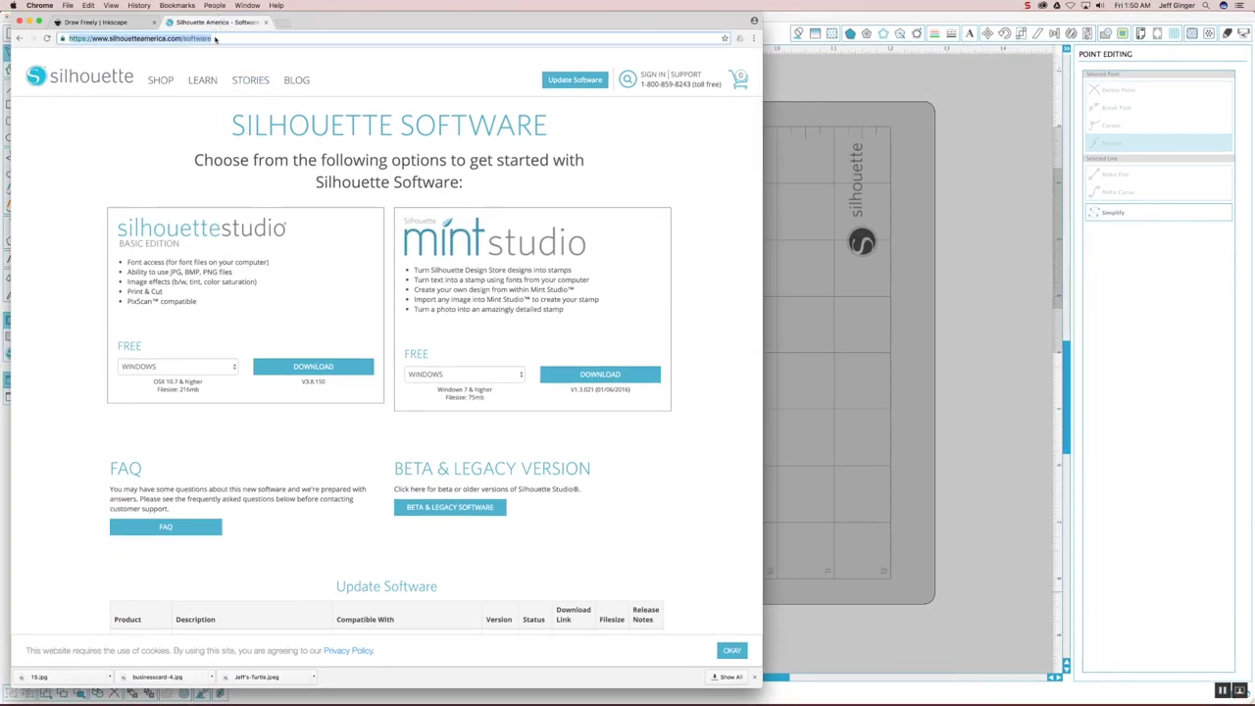
text(griffin)
key(Return)
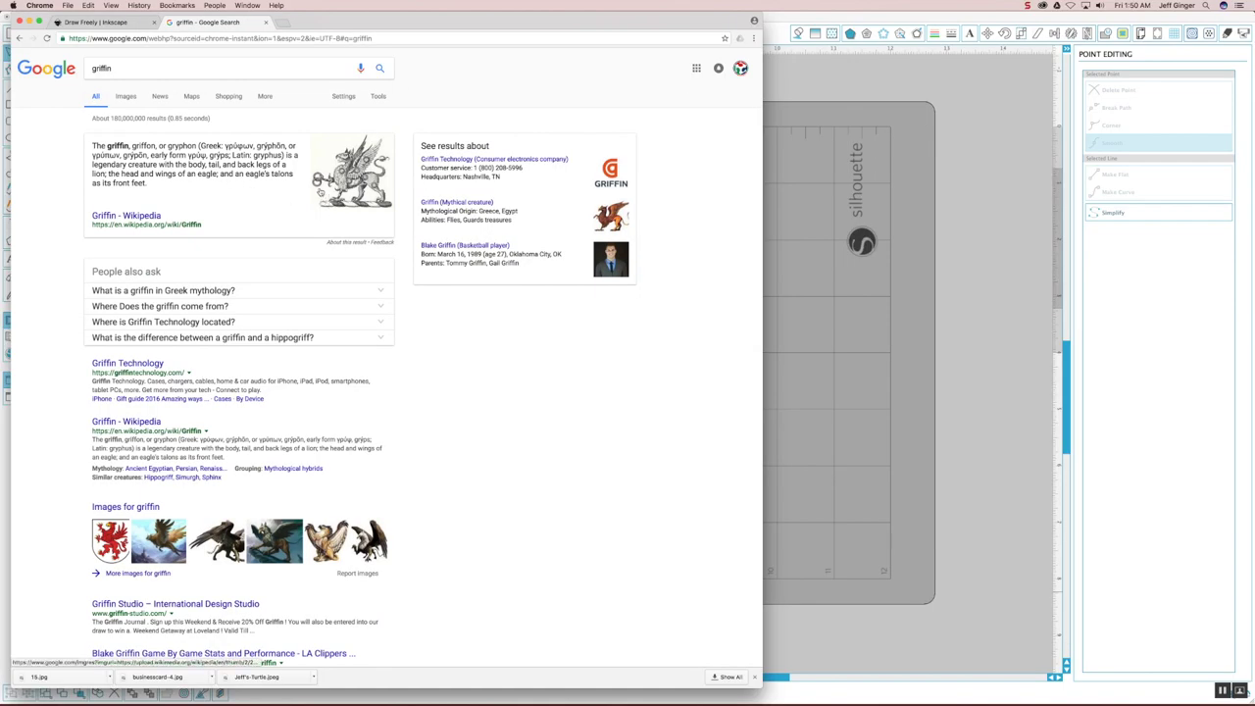
click(126, 96)
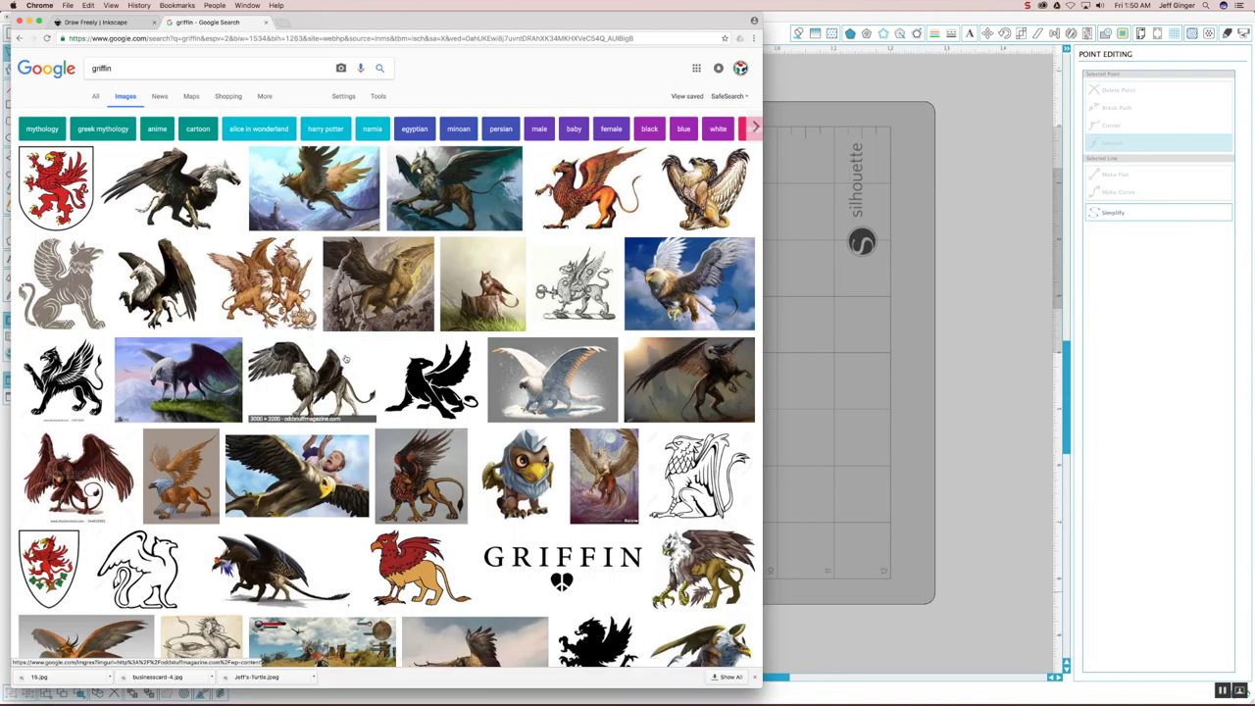
Search Google Images for "horse silhouette" in place of the griffin search.
click(128, 67)
drag(138, 67, 47, 75)
text(l)
key(BackSpace)
text(horse sil)
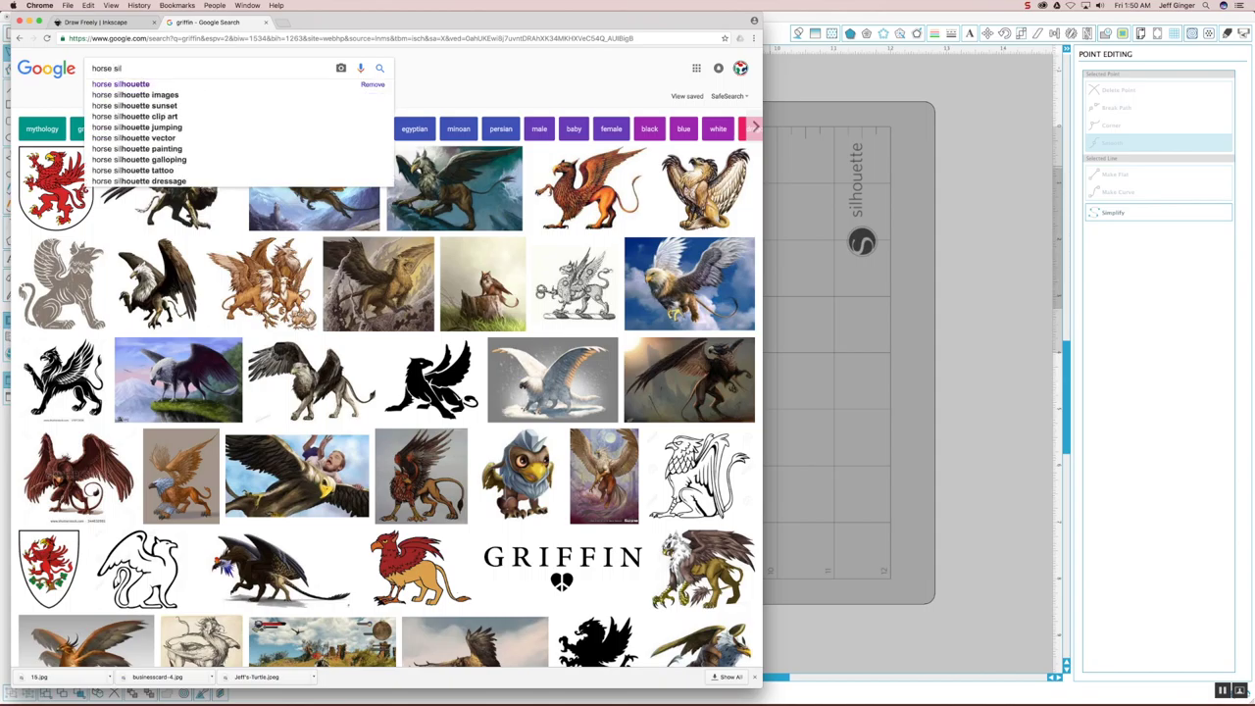
click(187, 83)
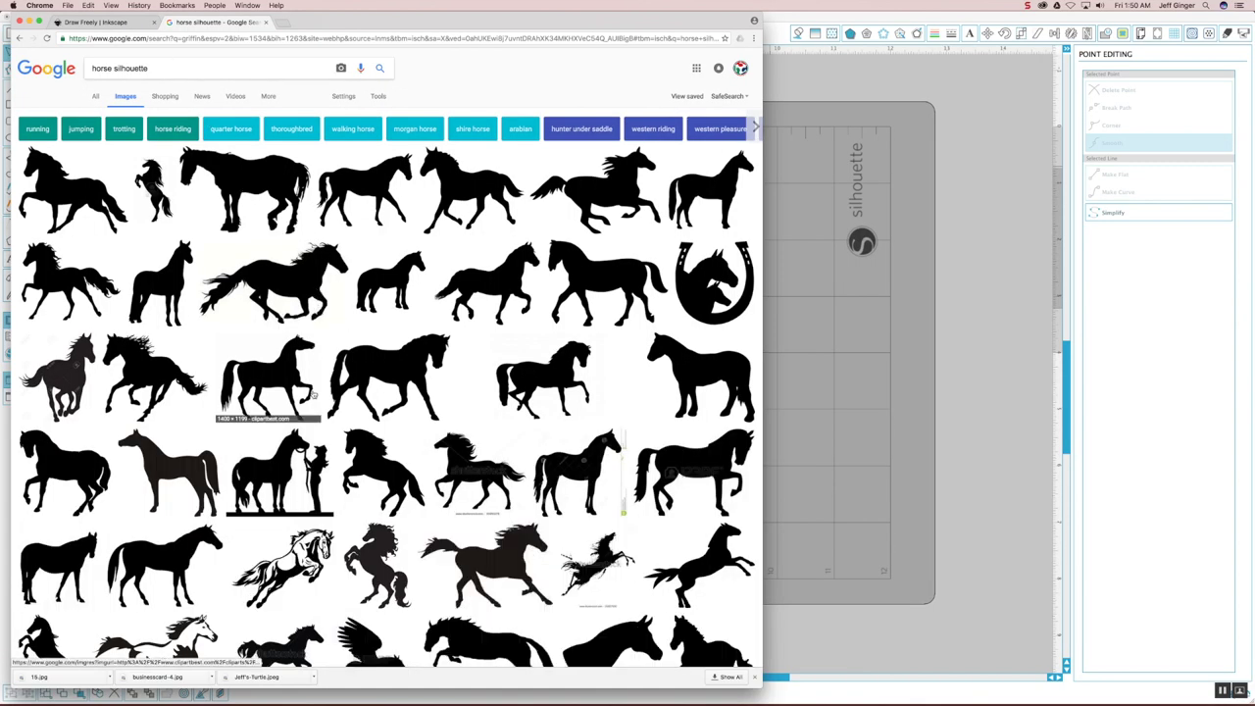
Open the running horse silhouette from Amazon.com and save the image to the Desktop as a JPEG.
click(298, 292)
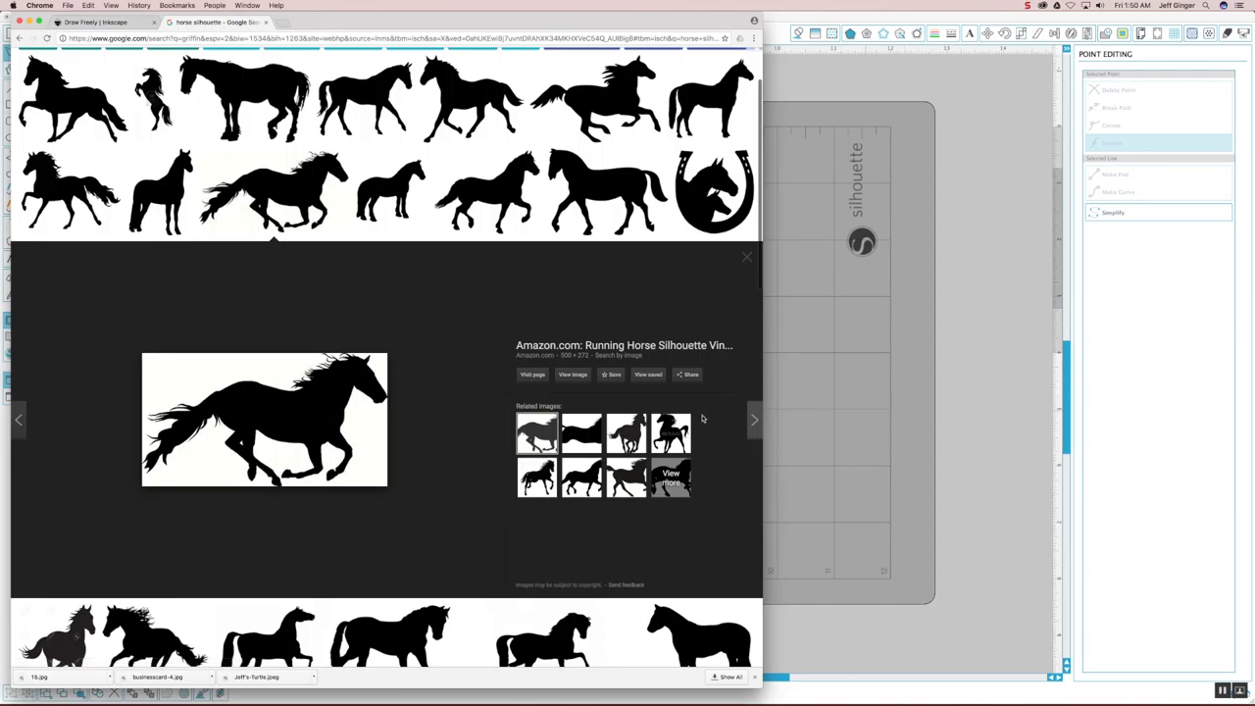
right_click(332, 405)
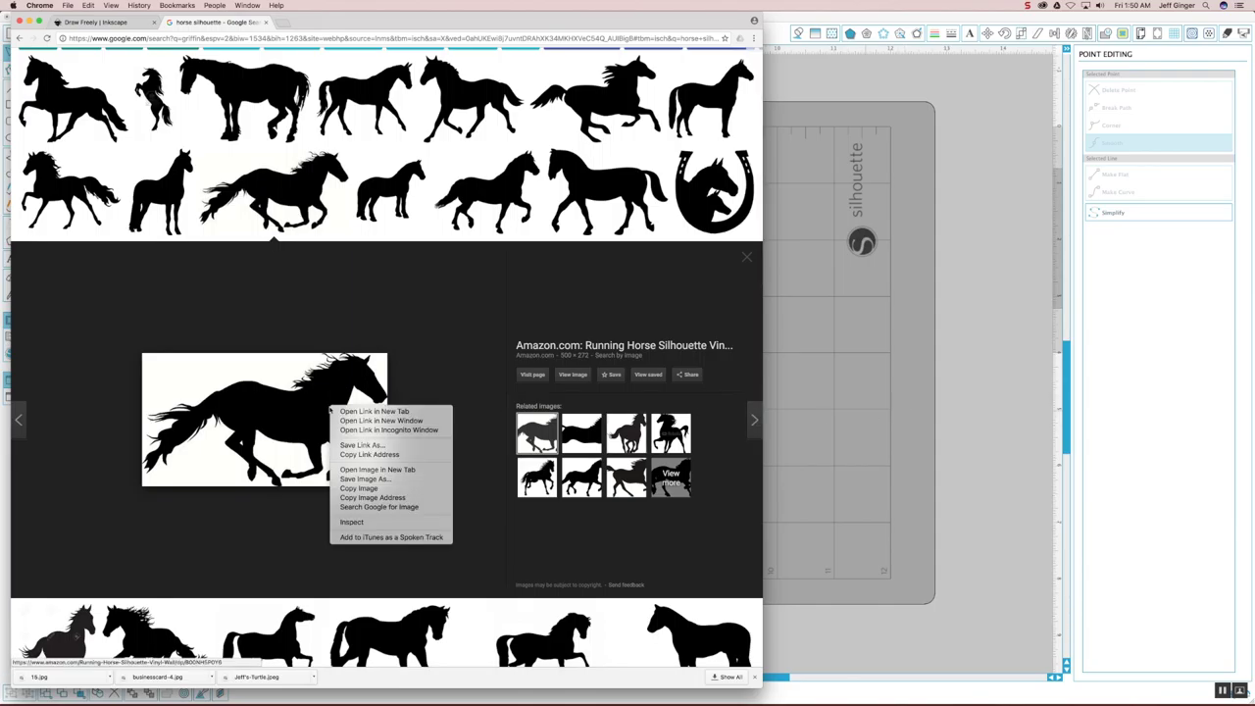
click(374, 479)
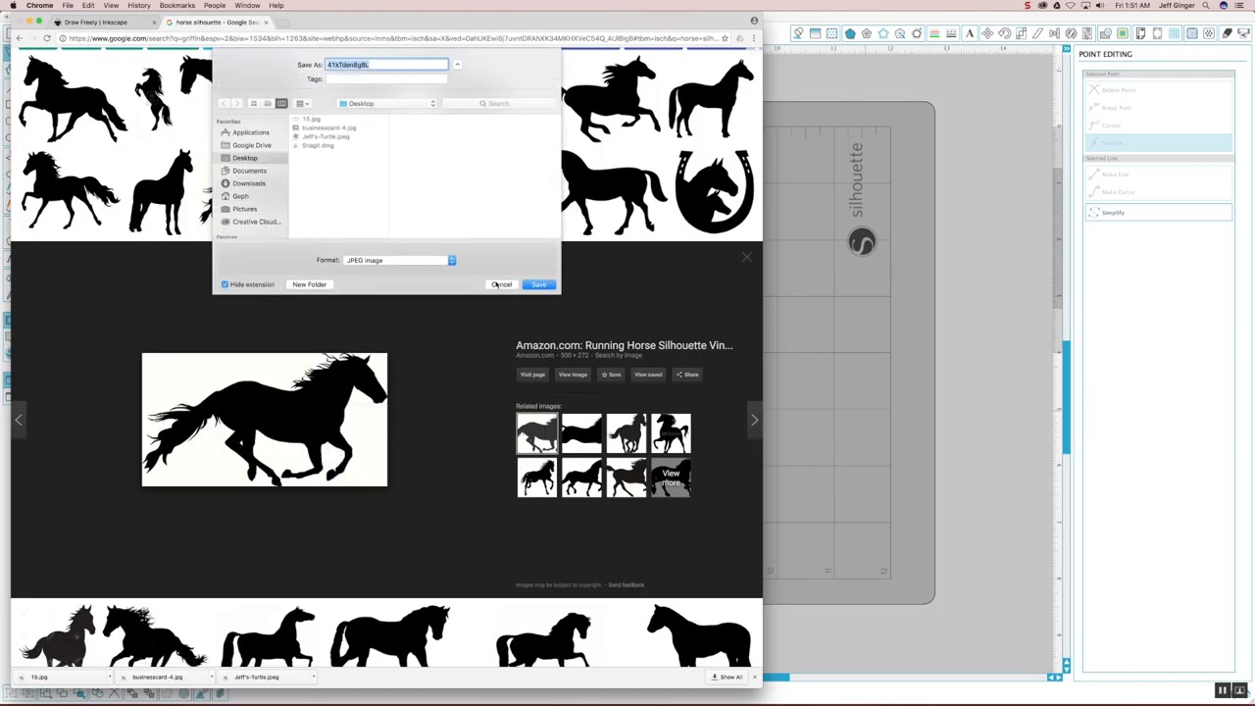
click(538, 284)
Switch to Silhouette Studio and open the horse image 41kTden8g8L.jpg from the Desktop.
click(823, 301)
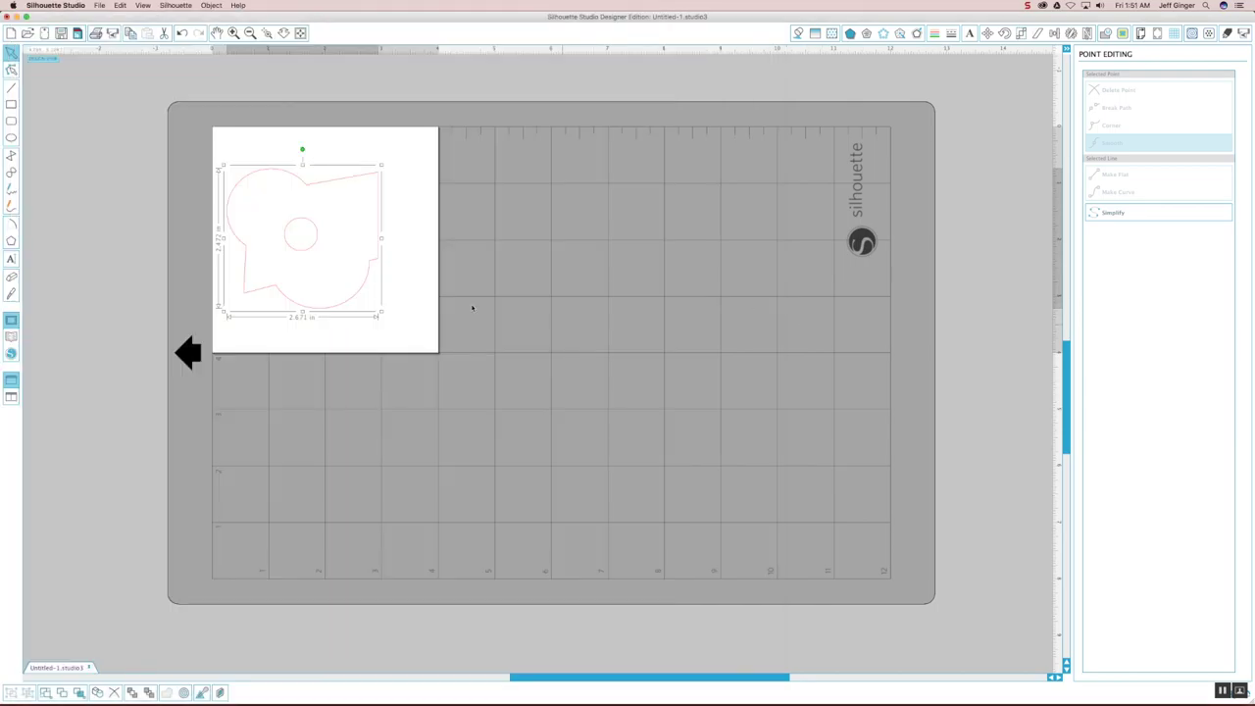
click(28, 33)
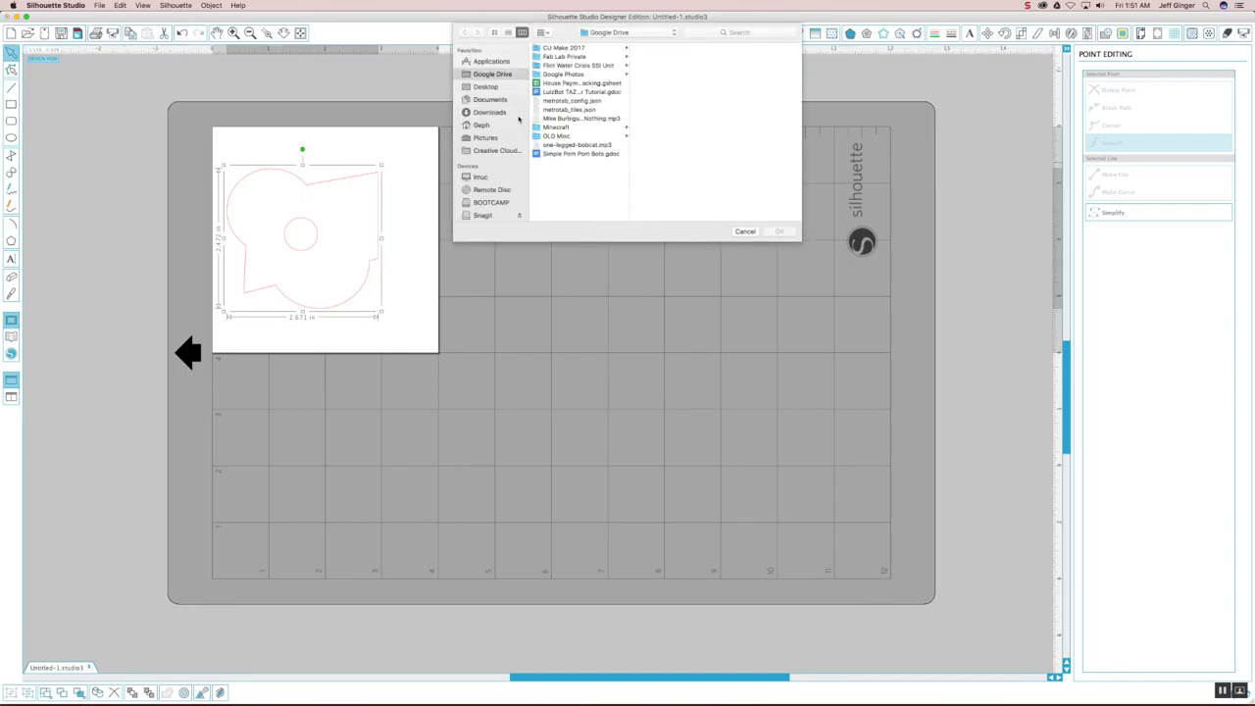
click(498, 89)
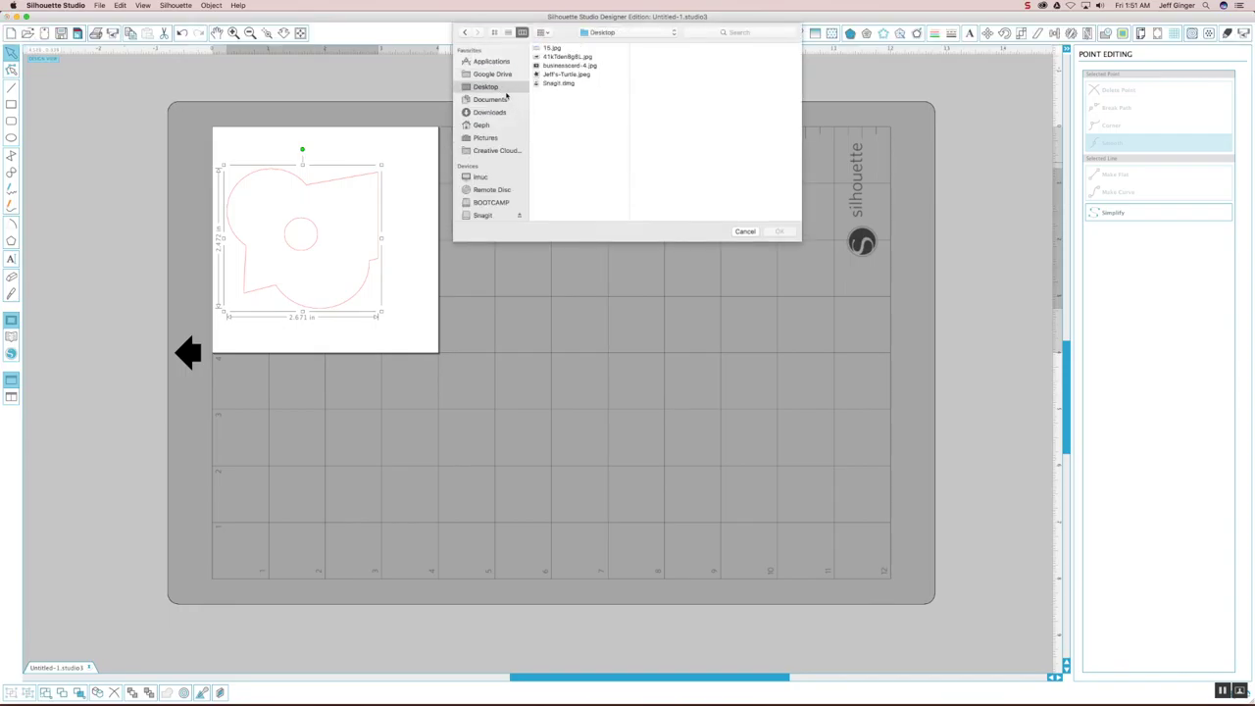
click(561, 48)
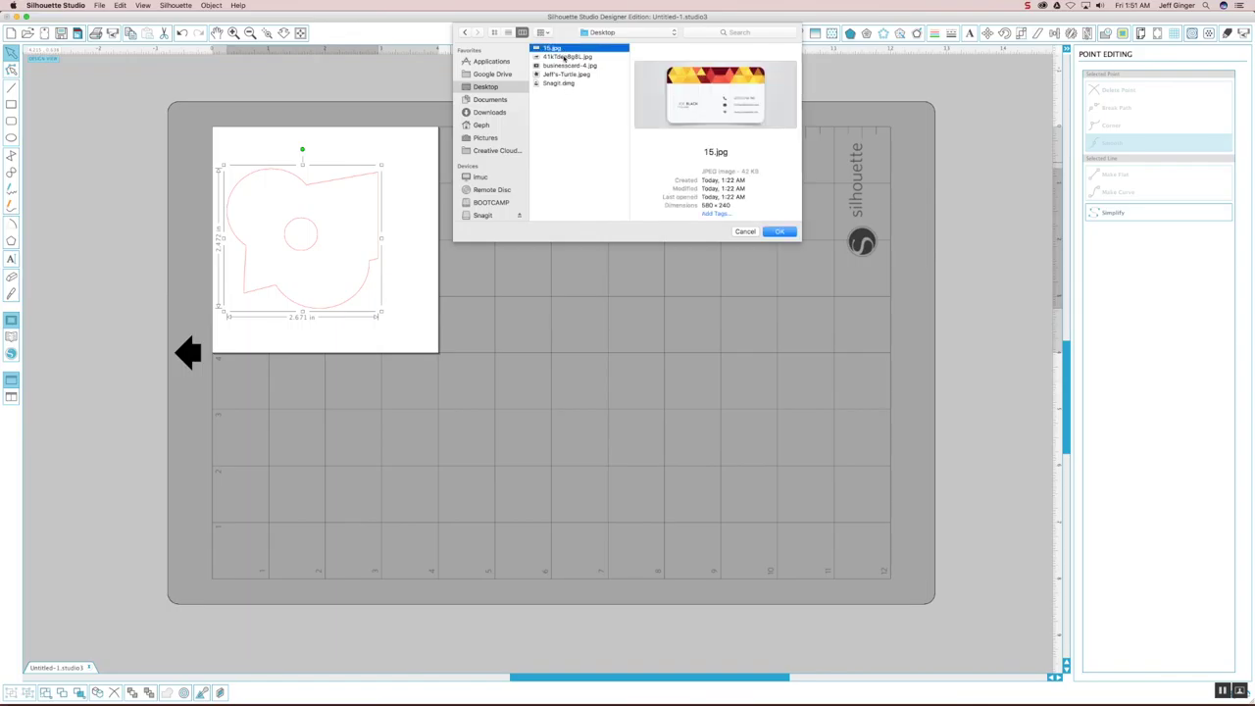
click(566, 57)
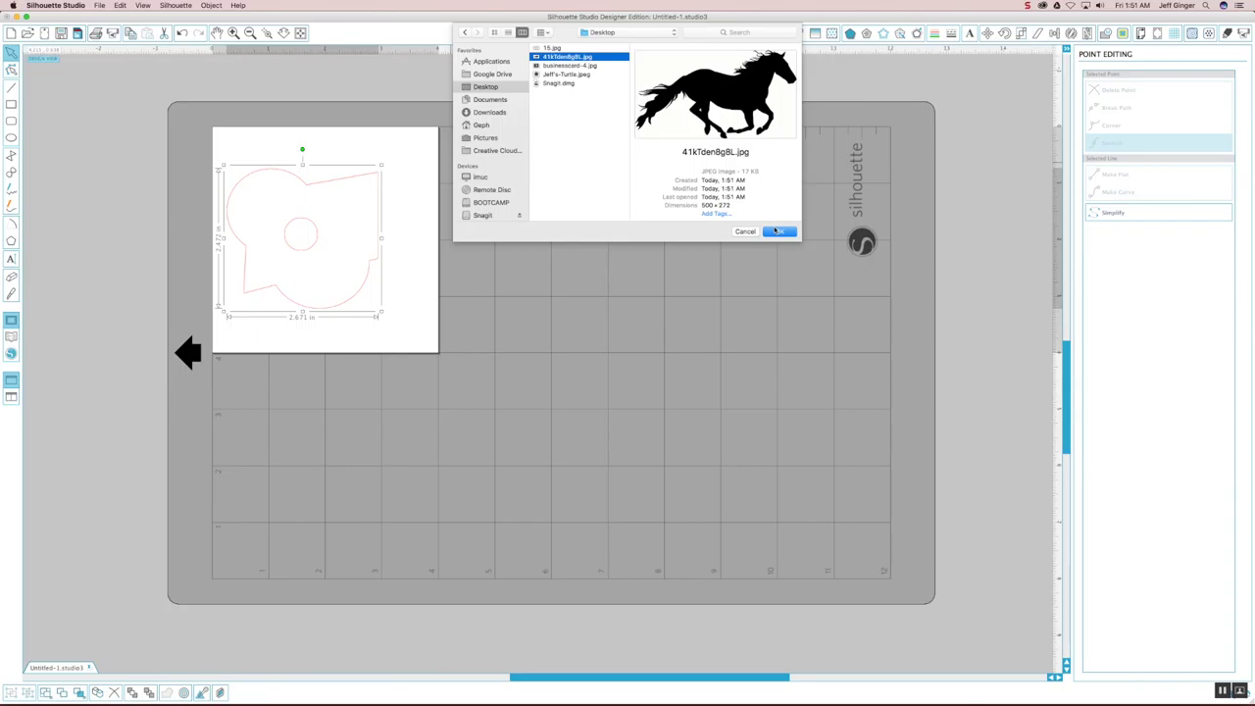
click(776, 230)
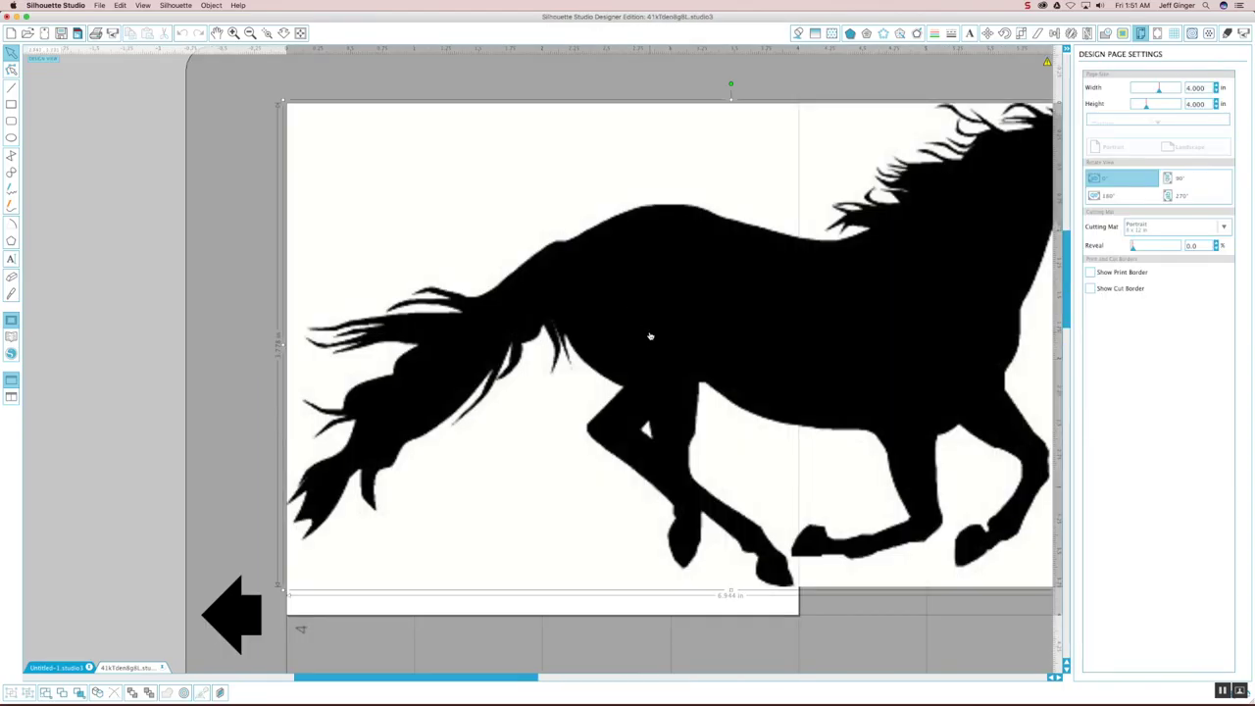
Scale the horse image down to about 2.8 in wide and move it onto the page.
double_click(645, 334)
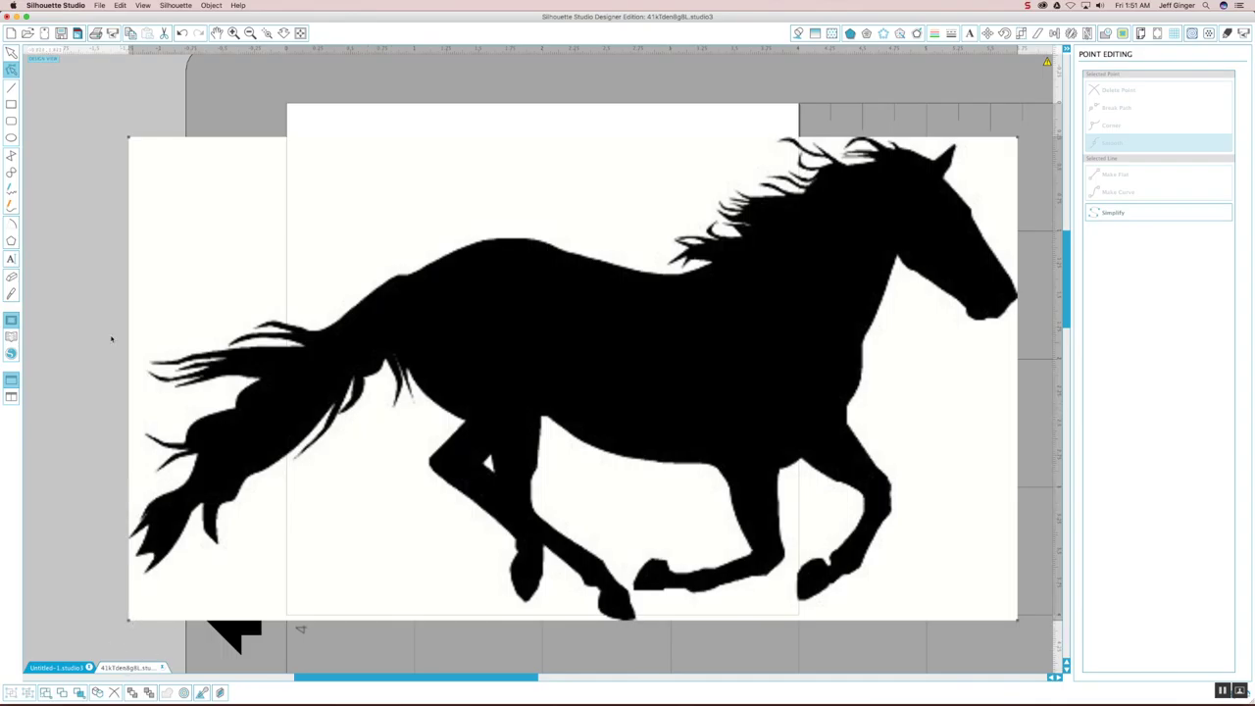
click(369, 396)
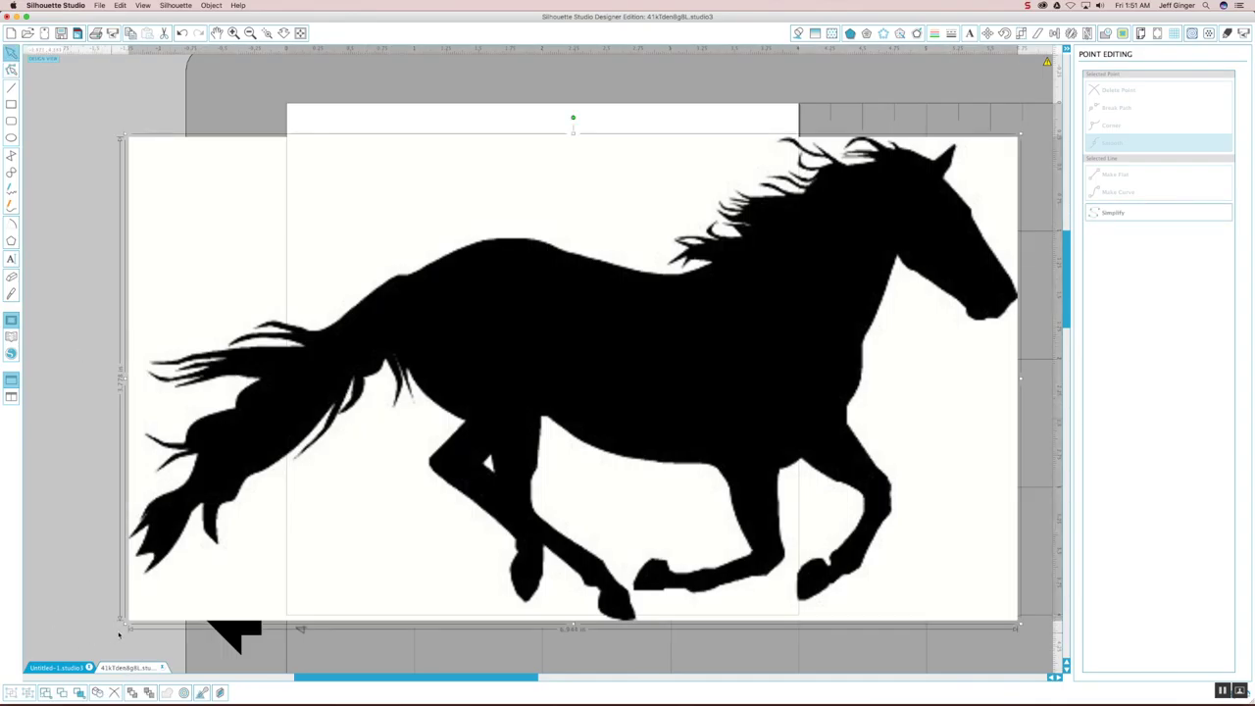
drag(125, 624, 632, 291)
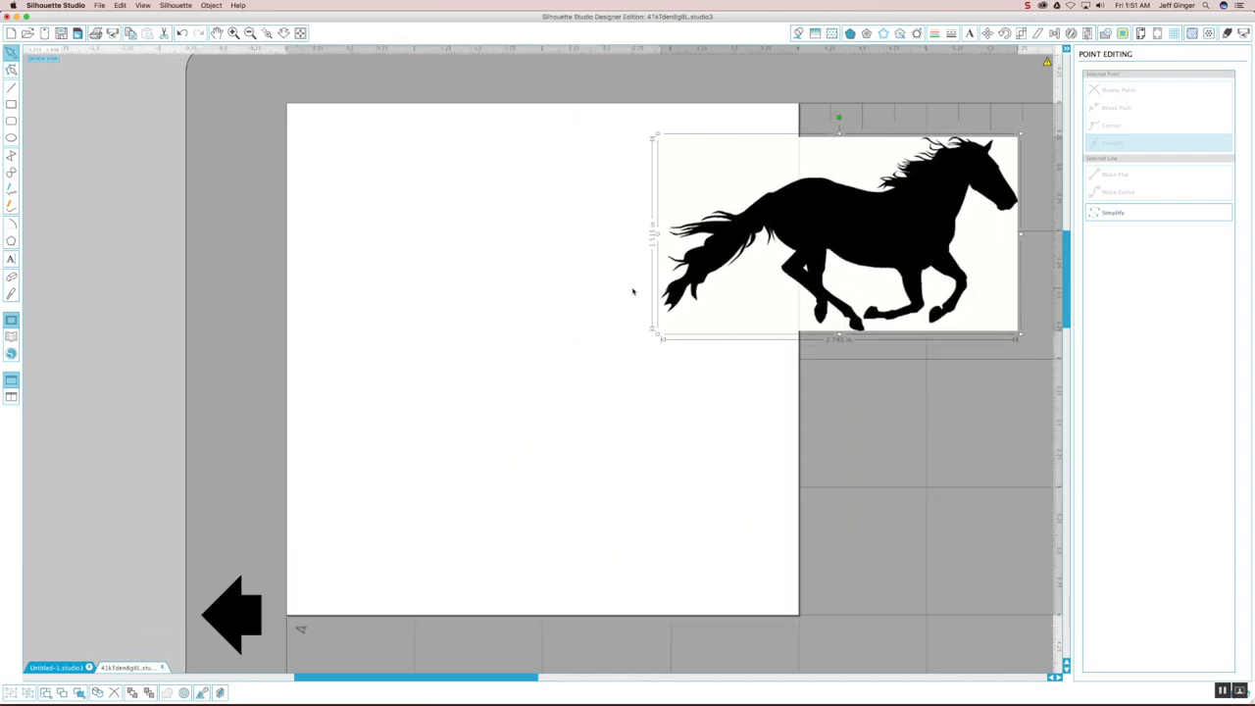
drag(836, 237, 576, 285)
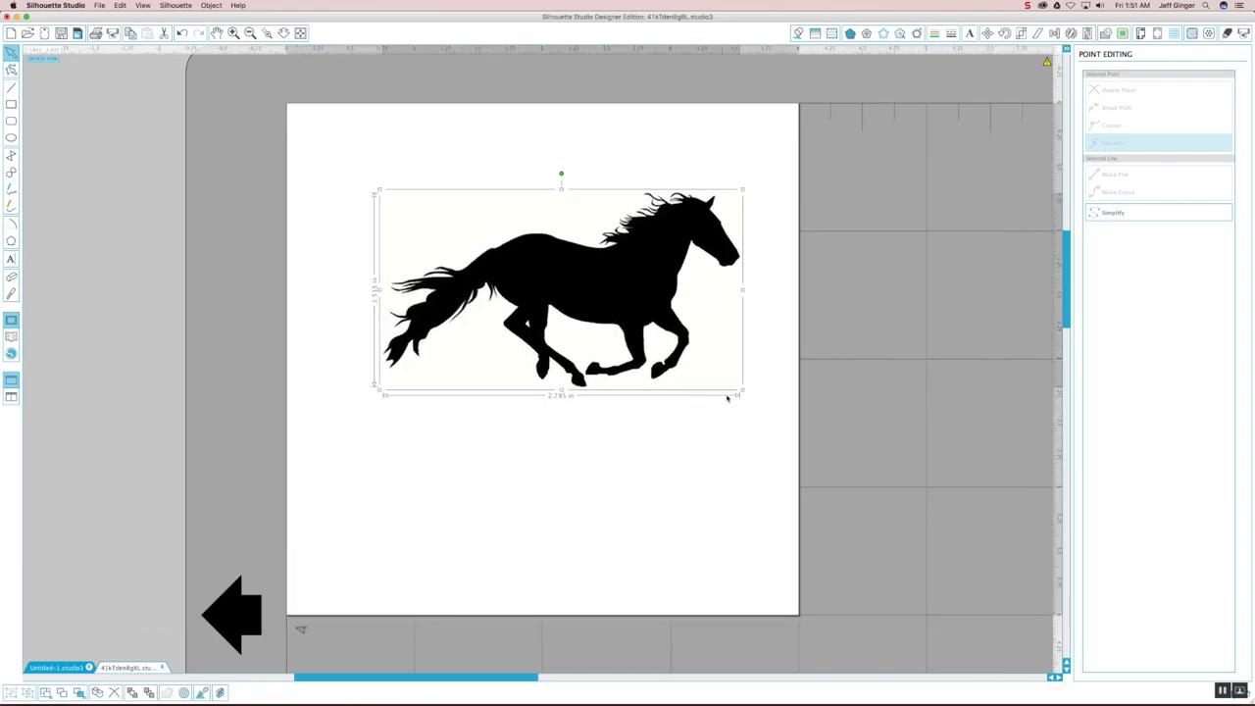
click(653, 317)
mouse_move(741, 390)
mouse_down()
mouse_move(848, 448)
mouse_move(742, 393)
mouse_up()
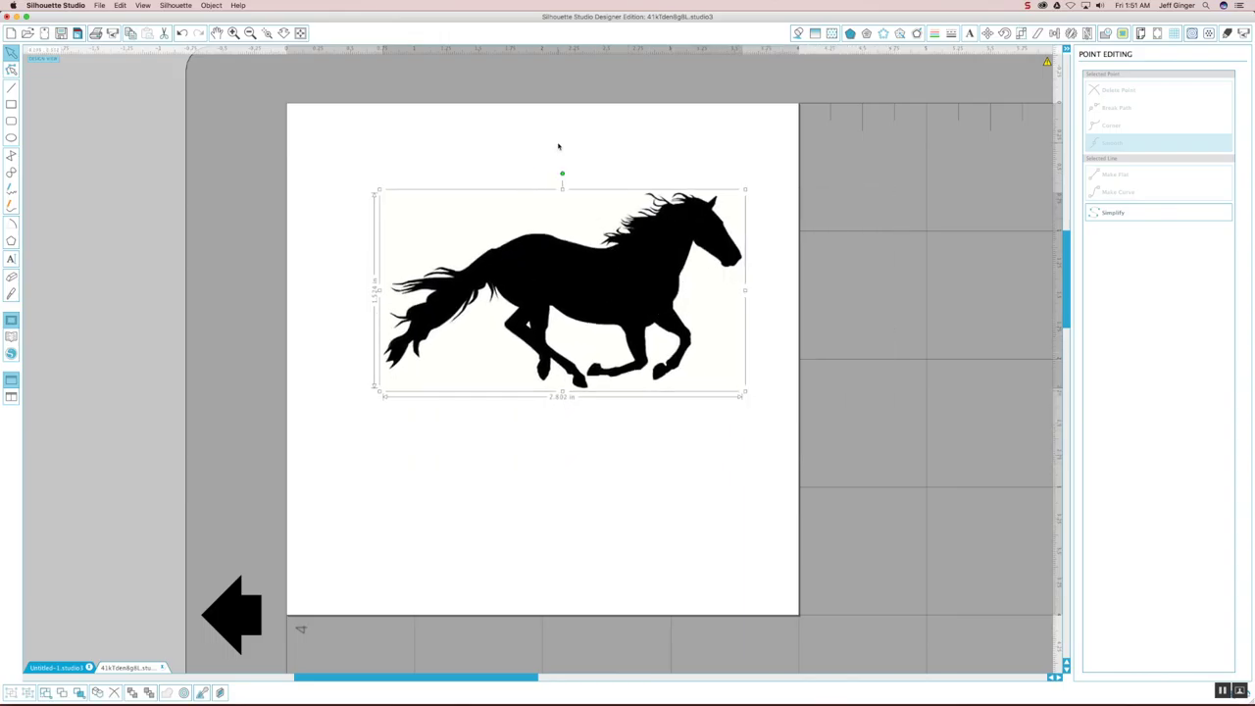
Rotate the horse image slightly counterclockwise and reposition it in the upper part of the page.
mouse_move(562, 174)
mouse_down()
mouse_move(641, 202)
mouse_move(608, 168)
mouse_move(551, 144)
mouse_move(562, 156)
mouse_up()
drag(621, 259, 596, 322)
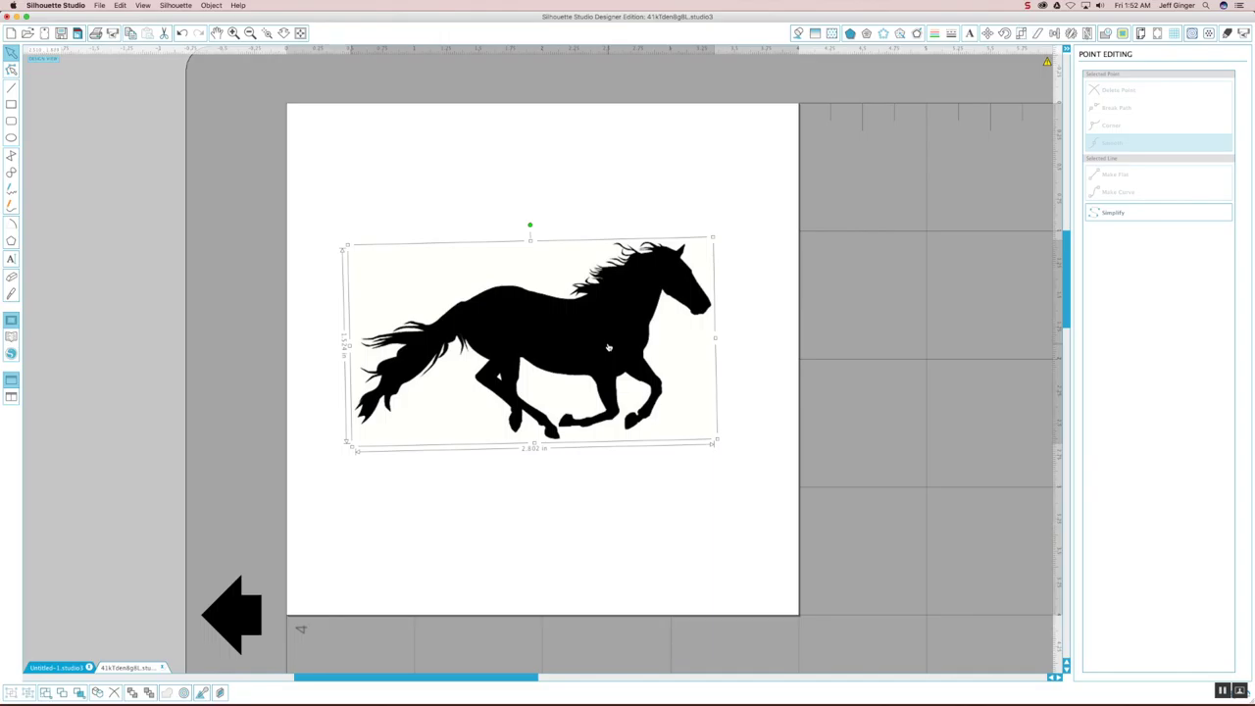
drag(618, 338, 606, 256)
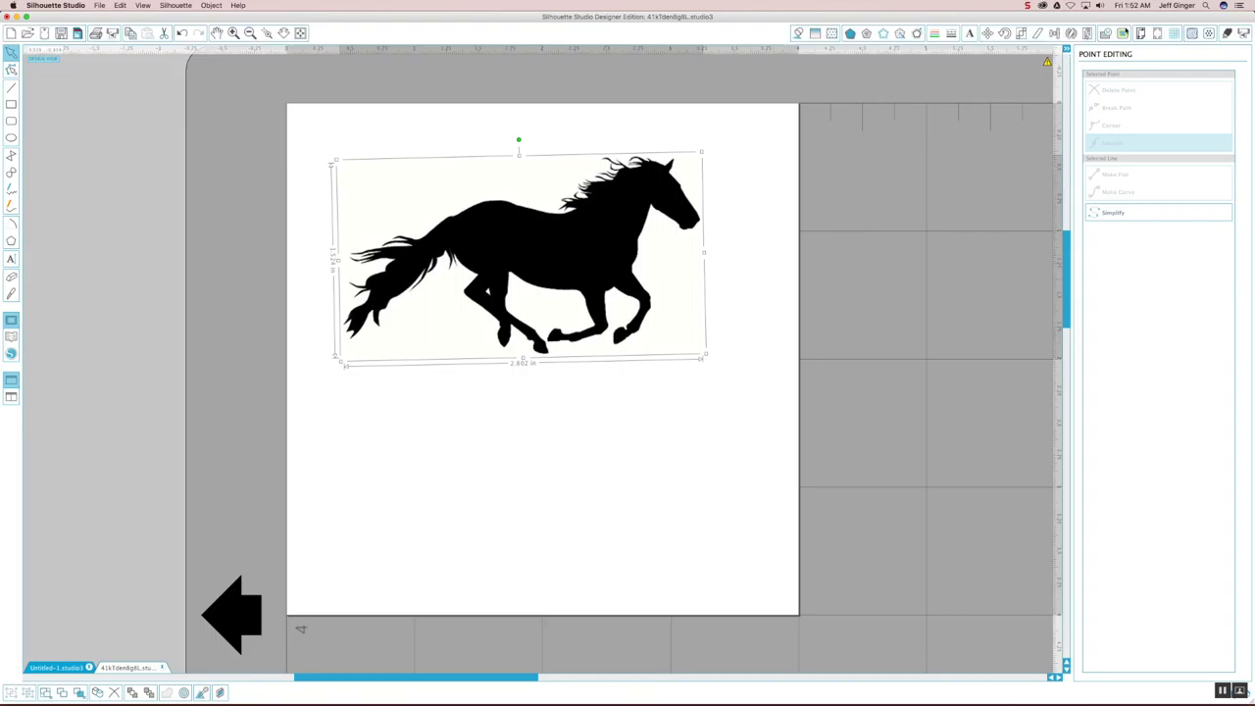
Trace the horse using a trace area that encloses the whole image, with the High Pass Filter turned off.
click(1124, 34)
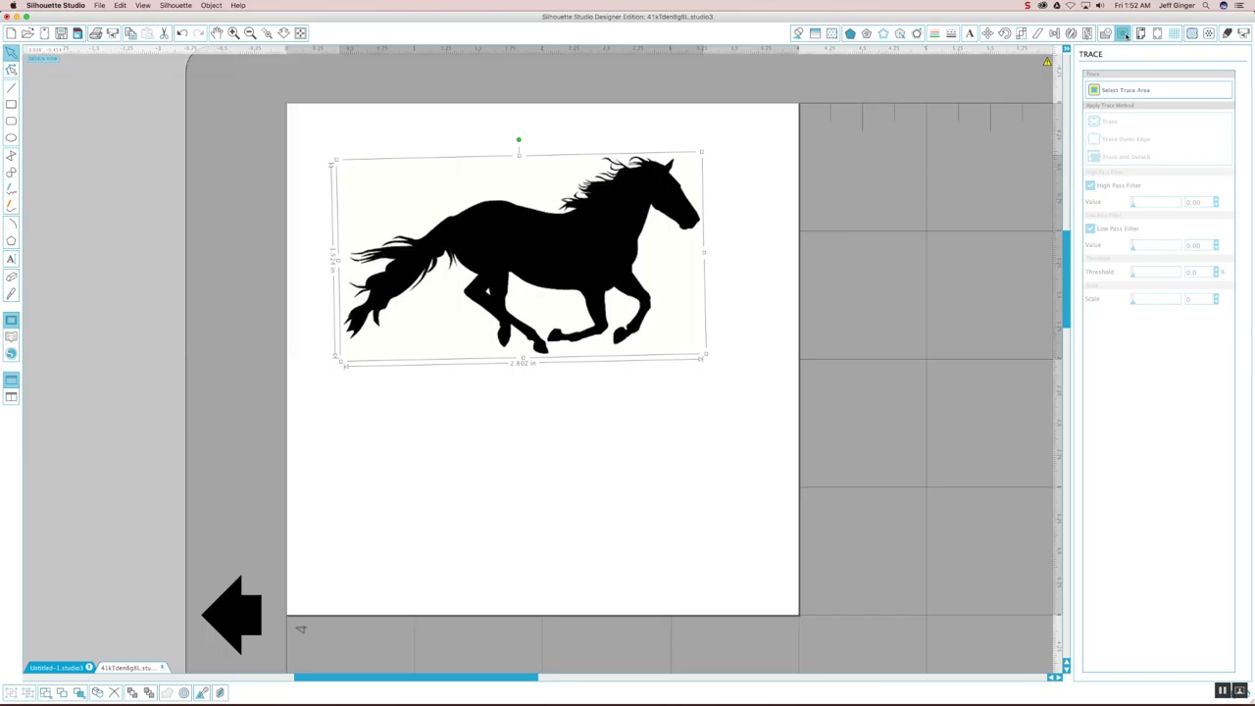
click(1105, 95)
mouse_move(767, 119)
mouse_down()
mouse_move(529, 297)
mouse_move(351, 418)
mouse_move(297, 438)
mouse_move(311, 344)
mouse_move(244, 219)
mouse_move(244, 272)
mouse_move(304, 288)
mouse_move(253, 288)
mouse_up()
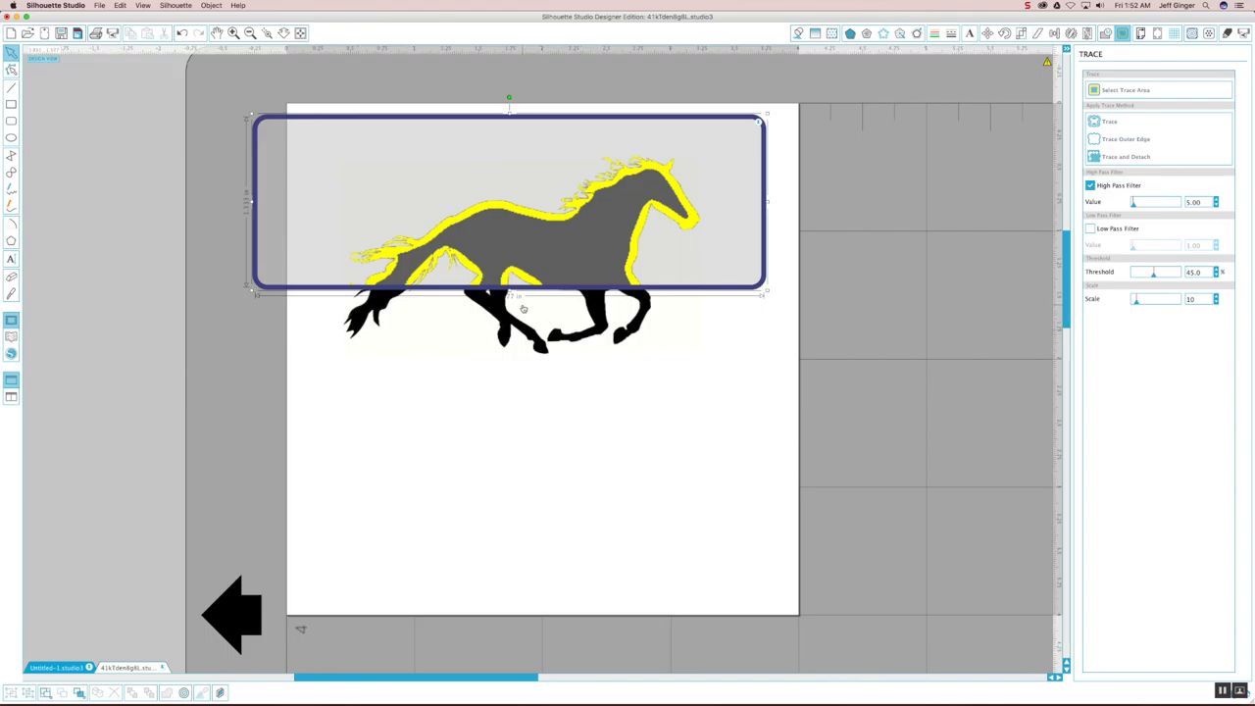
drag(509, 288, 502, 386)
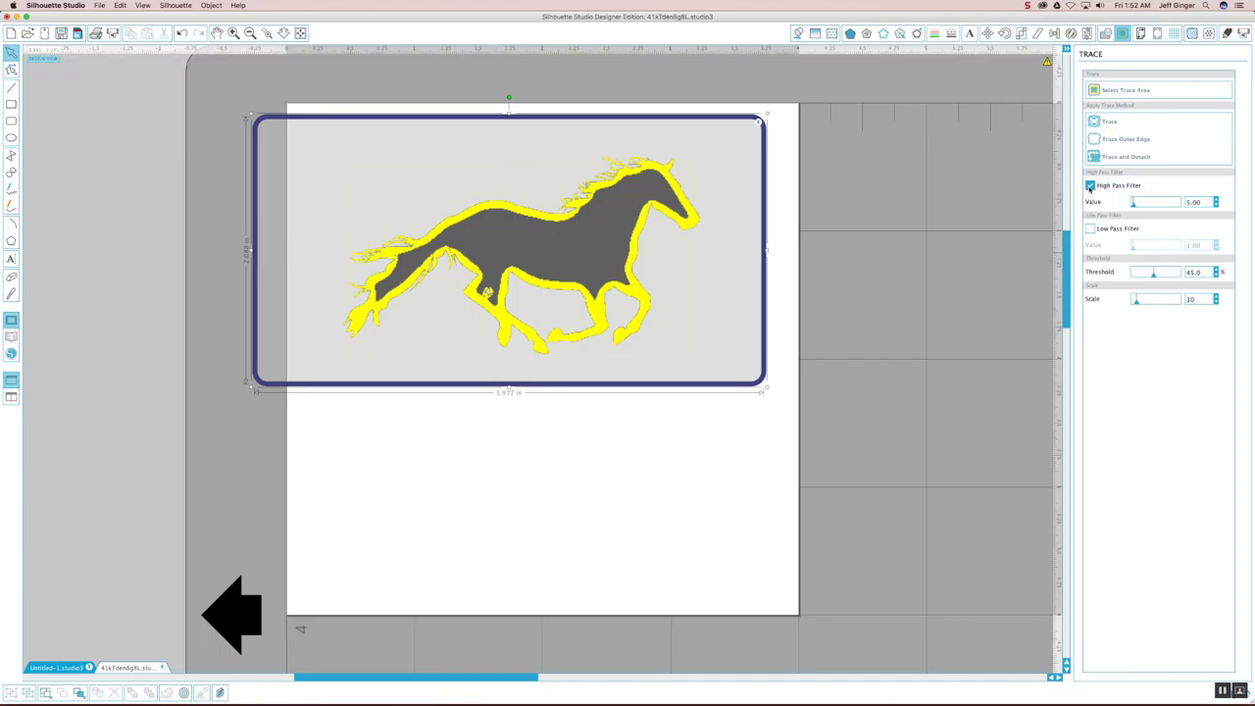
click(1090, 186)
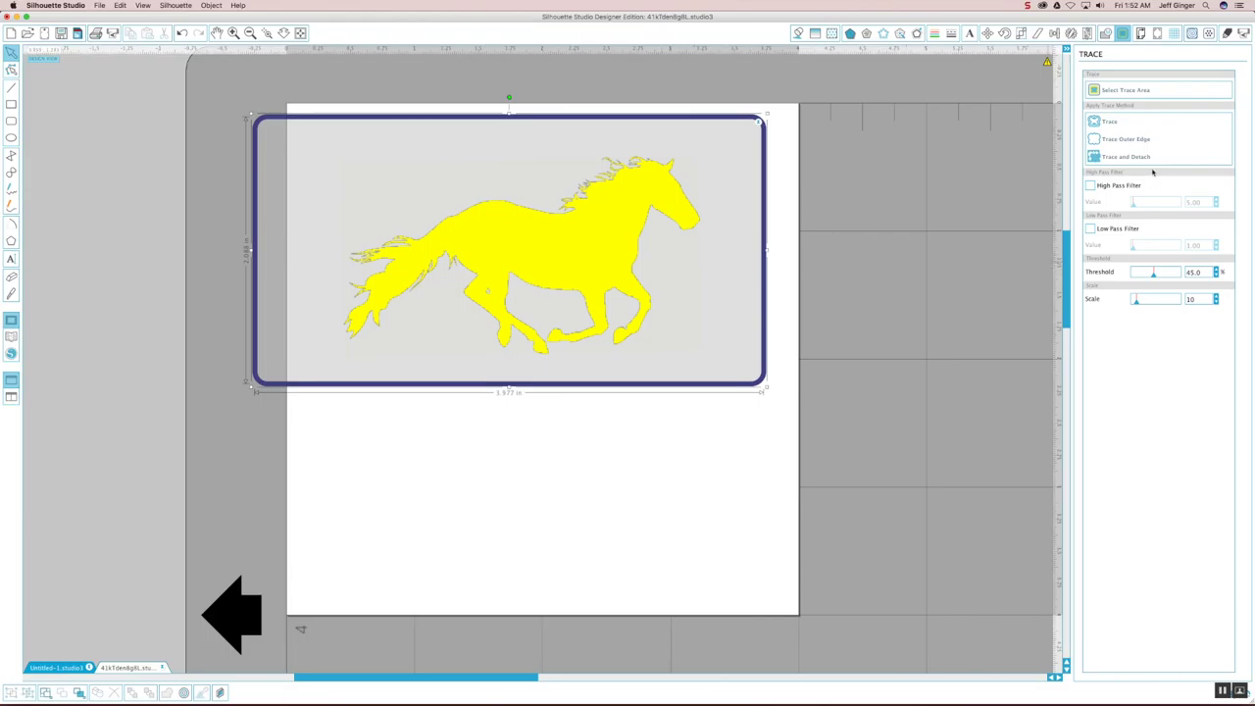
click(1102, 121)
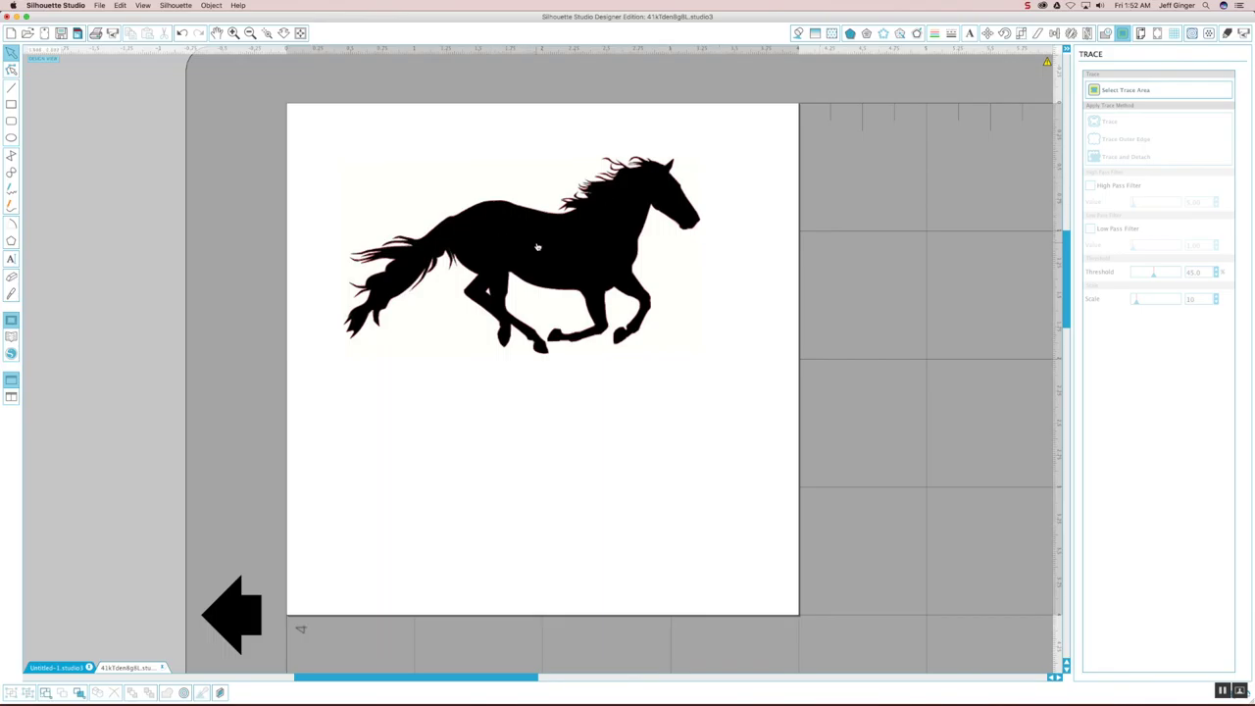
Move the original horse image off the page's left side and shift the traced outline slightly down.
mouse_move(540, 252)
mouse_down()
mouse_move(363, 335)
mouse_move(110, 284)
mouse_move(82, 262)
mouse_move(27, 269)
mouse_up()
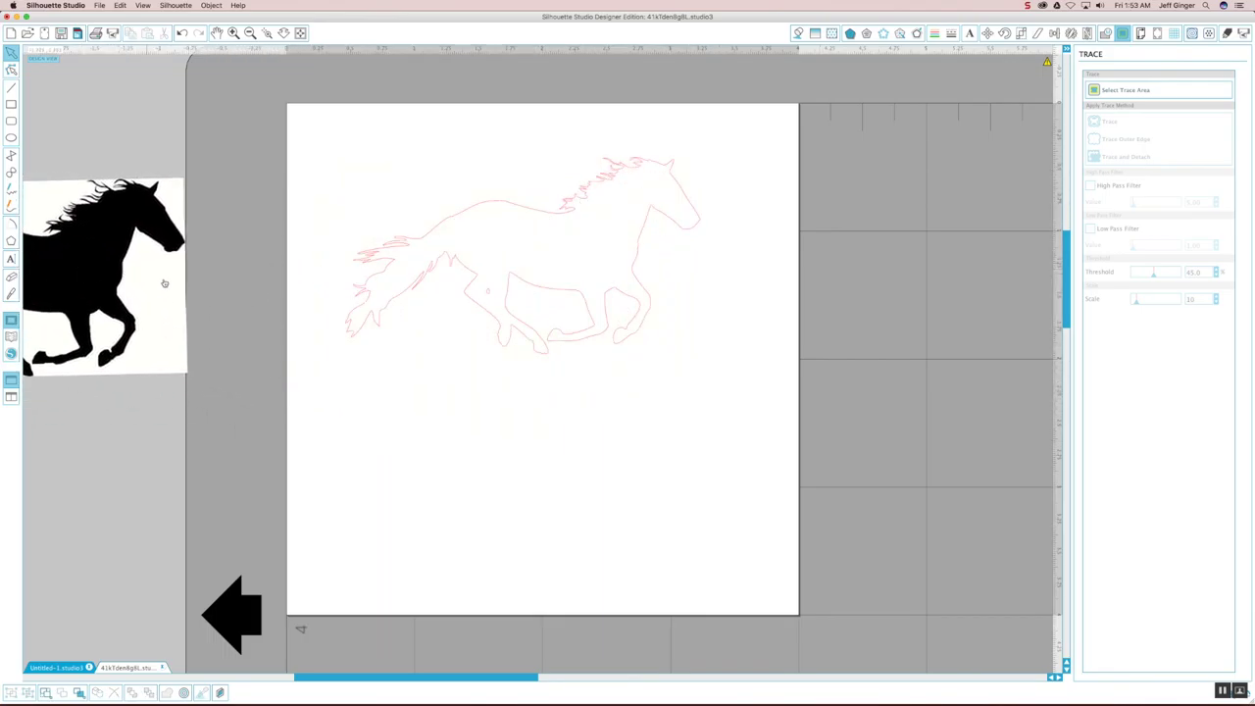
drag(86, 308, 61, 292)
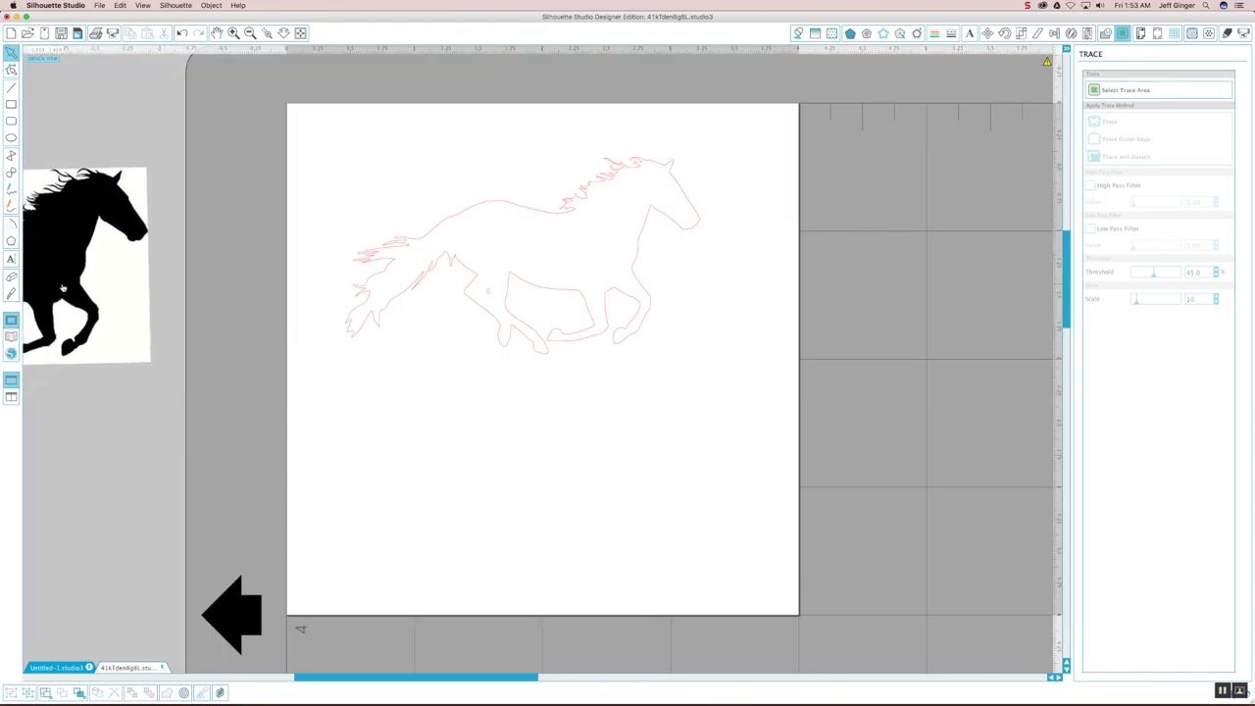
mouse_move(552, 288)
mouse_down()
mouse_move(536, 305)
mouse_move(547, 331)
mouse_up()
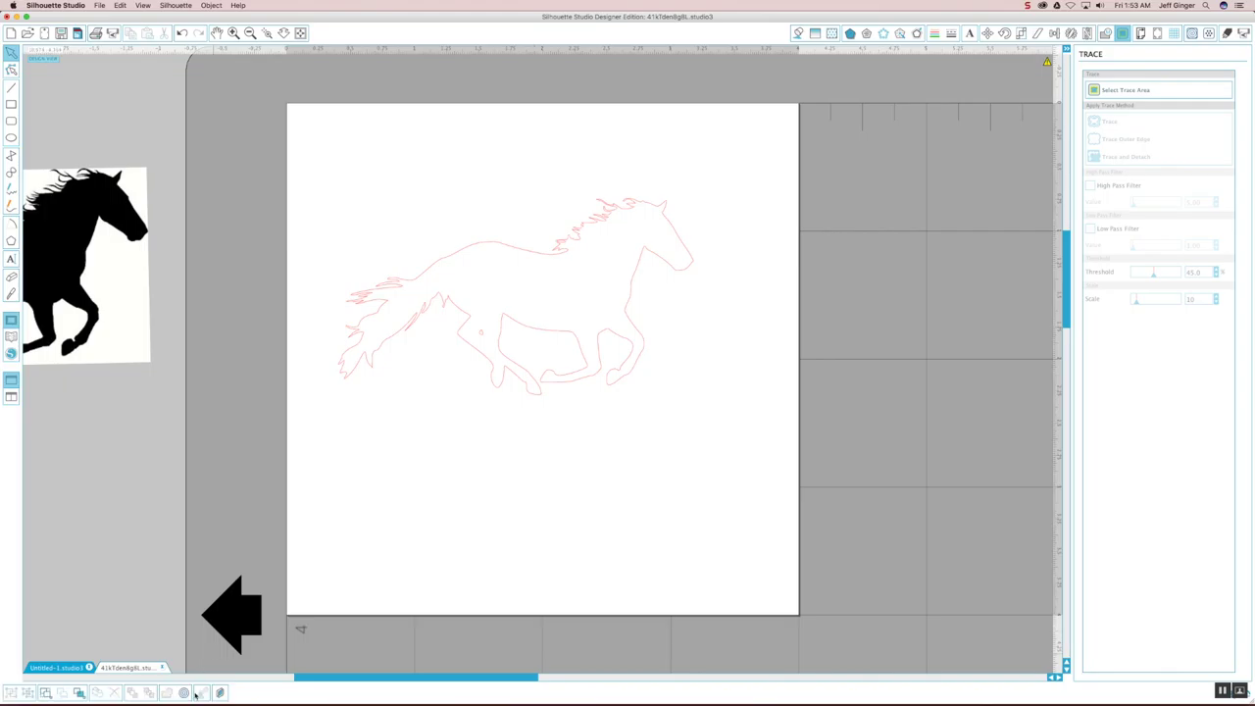
Switch to Chrome and search Google Images for "squid silhouette".
key(ctrl+Up)
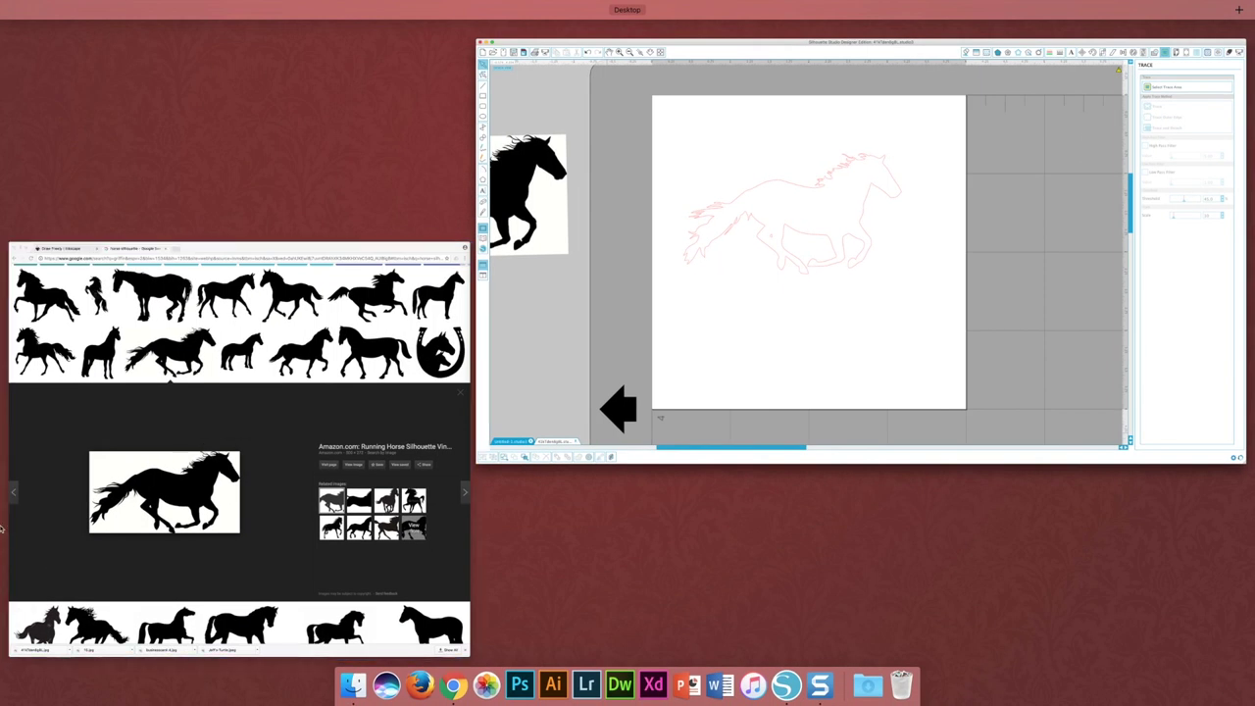
click(157, 502)
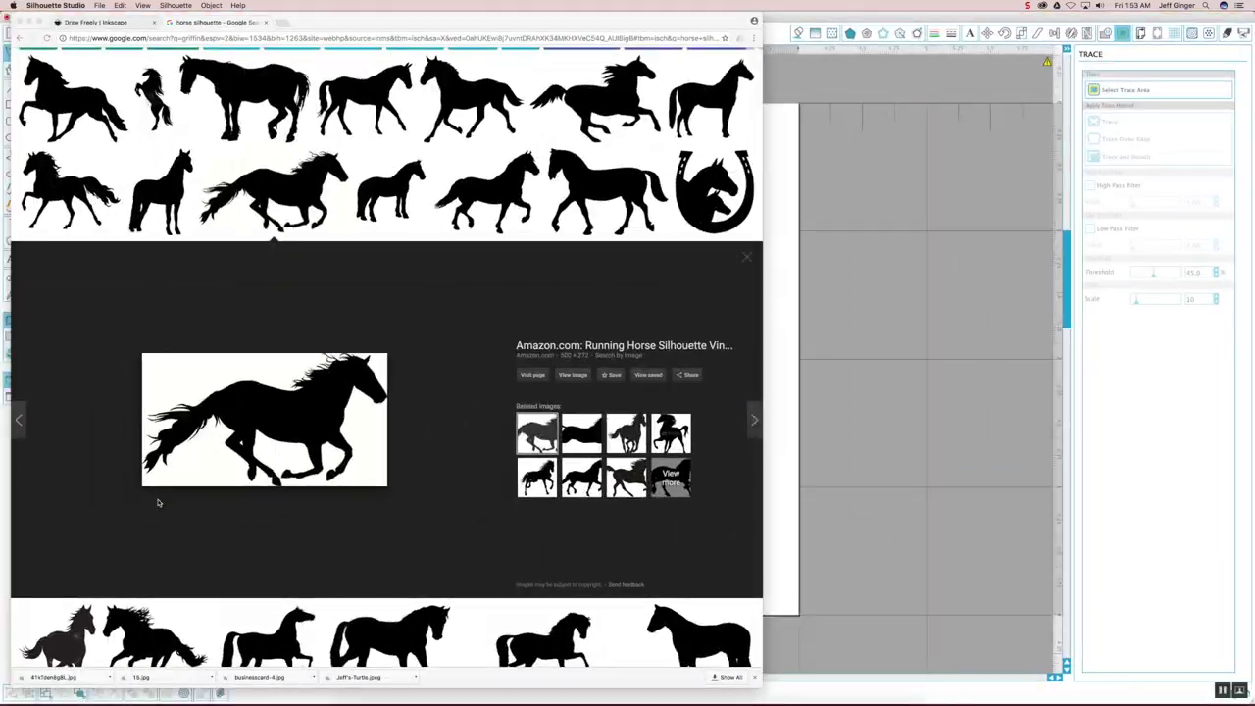
click(274, 39)
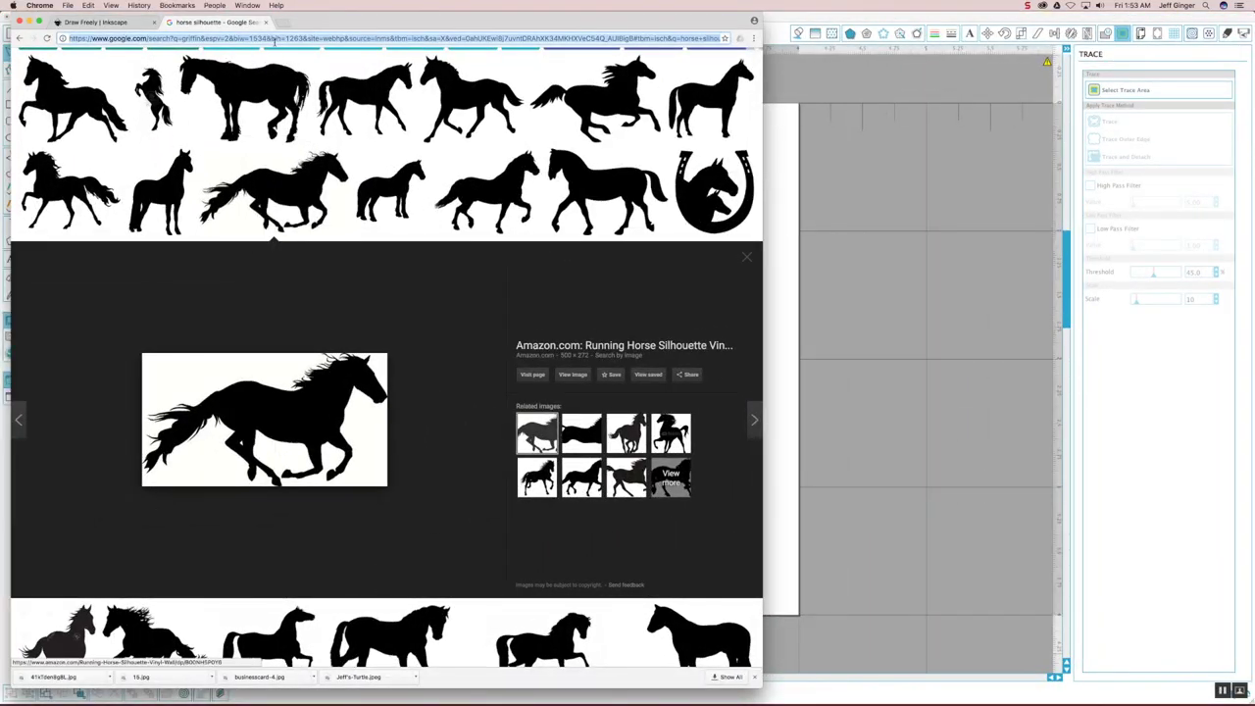
text(squid)
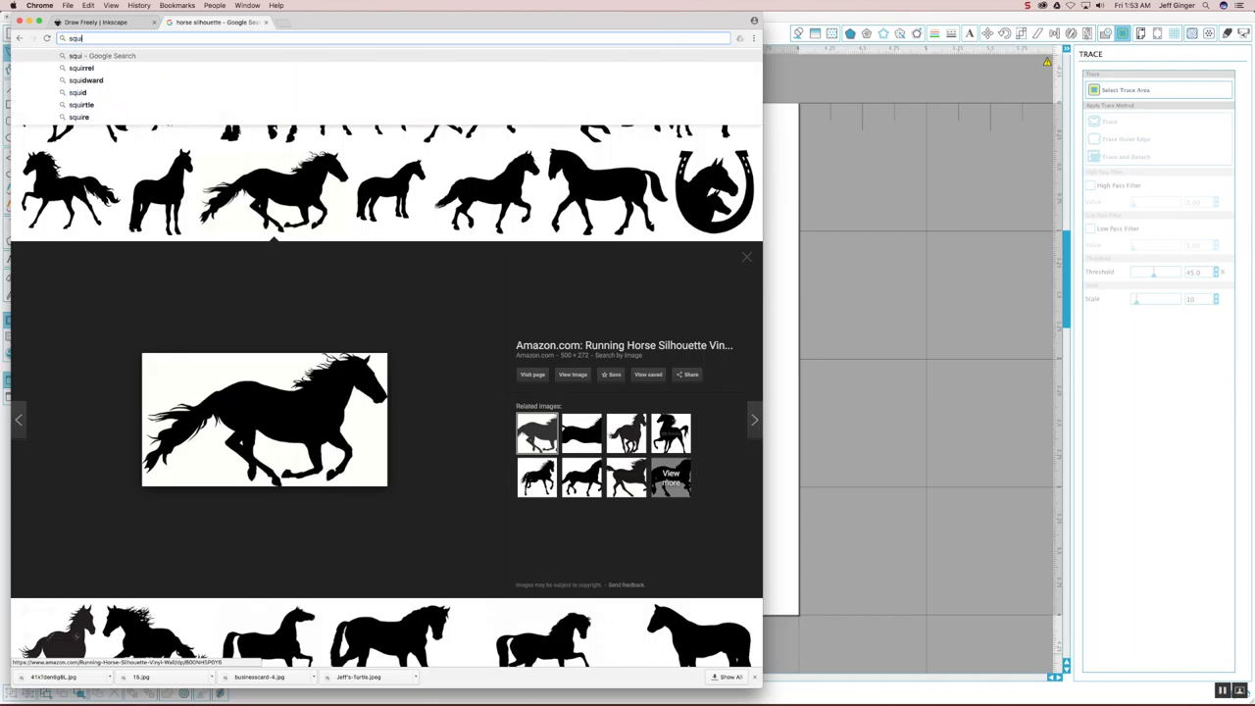
key(Return)
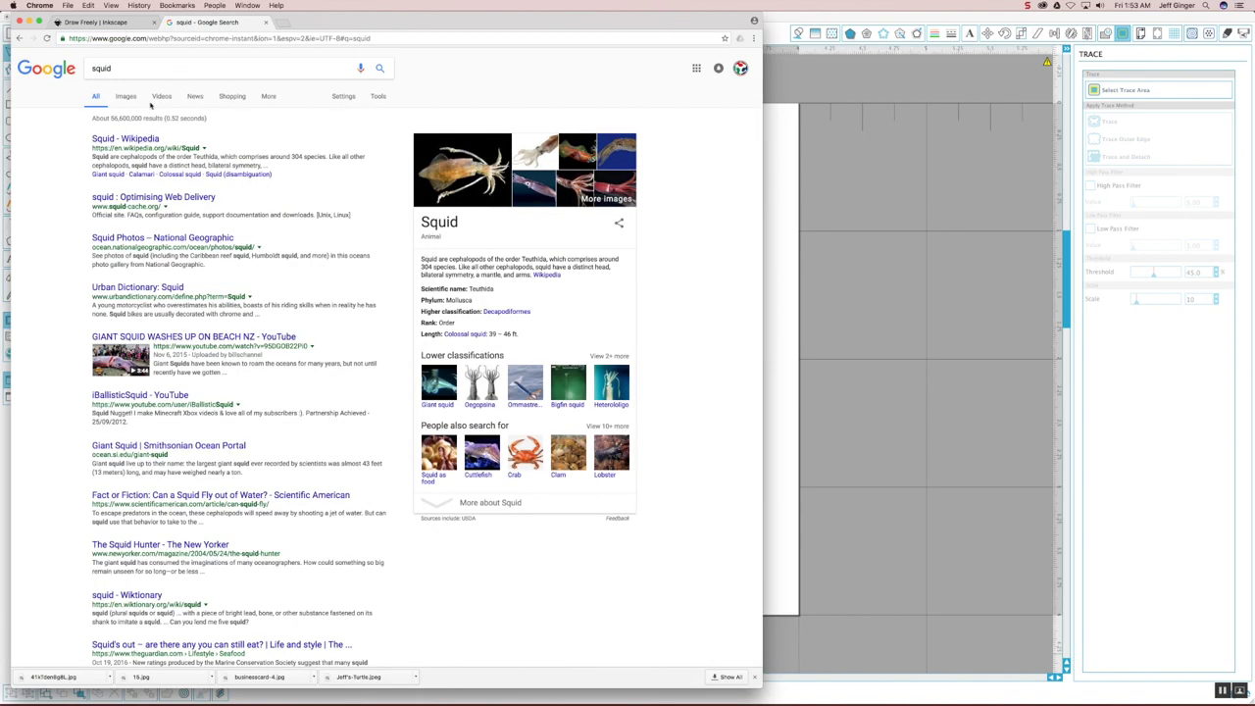
click(157, 73)
text(silhouette)
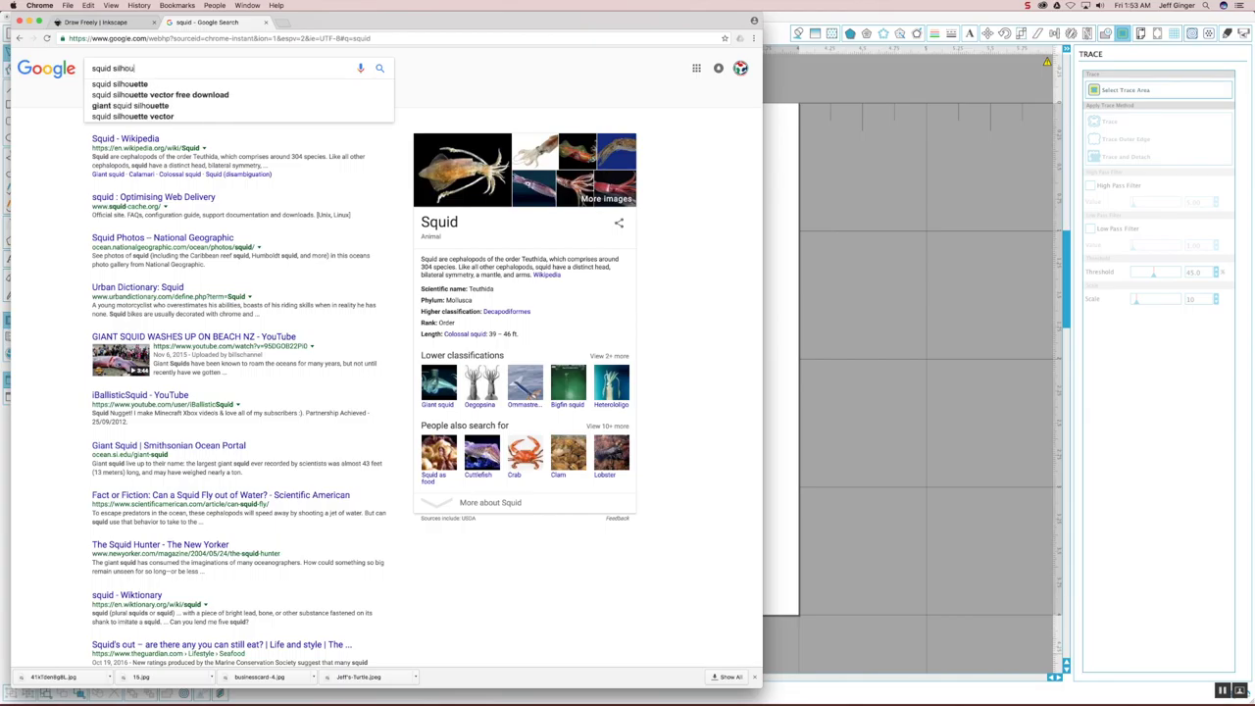
key(Return)
click(125, 98)
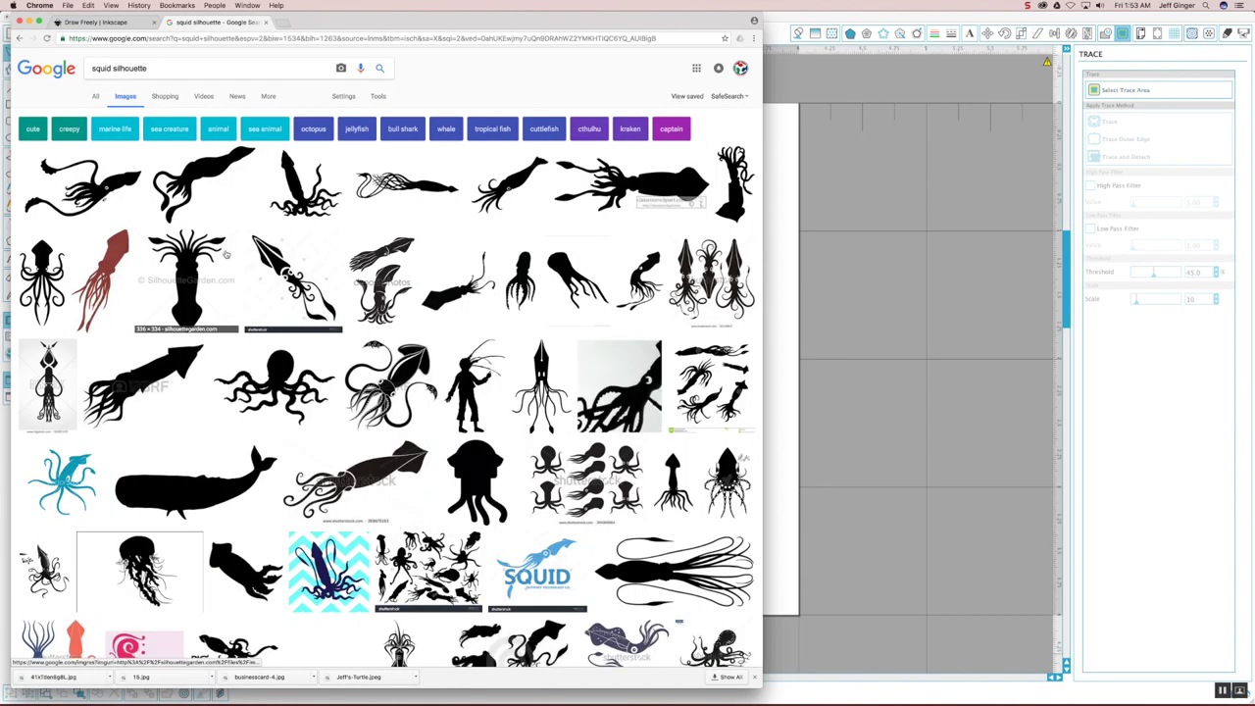
Open the first squid silhouette result, from Clipart Panda, and save the image to the Desktop under its default name.
click(132, 210)
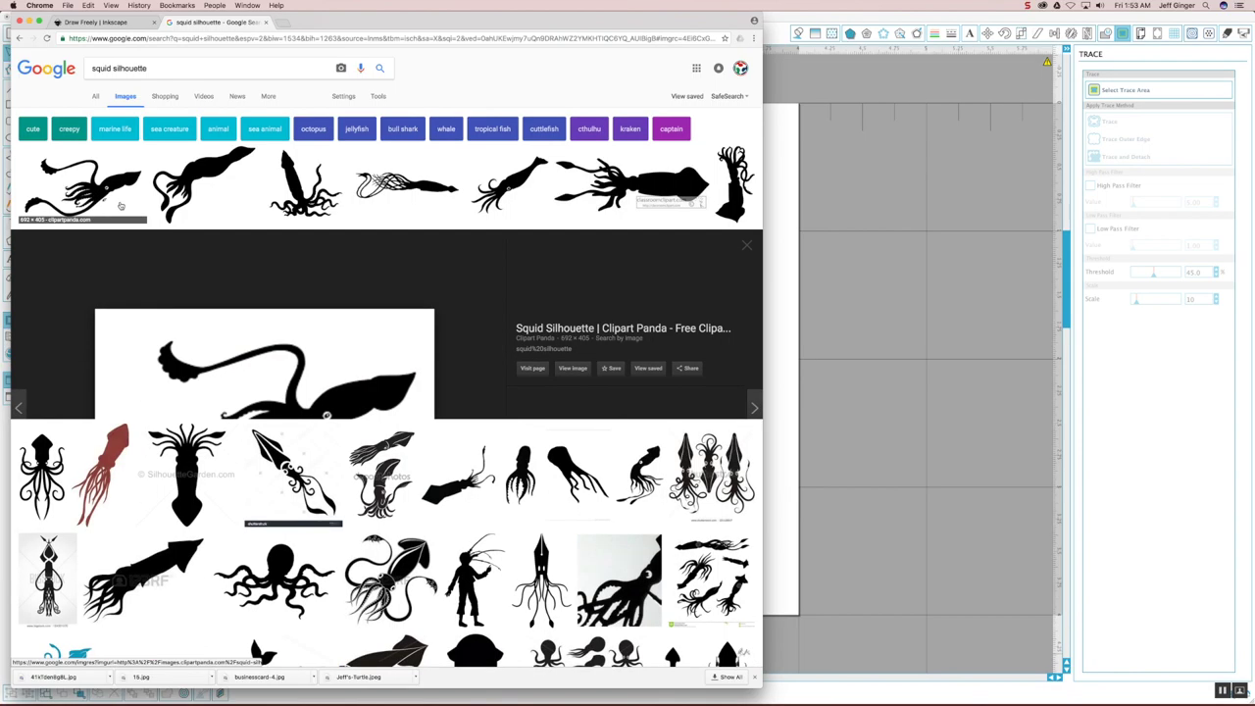
right_click(326, 402)
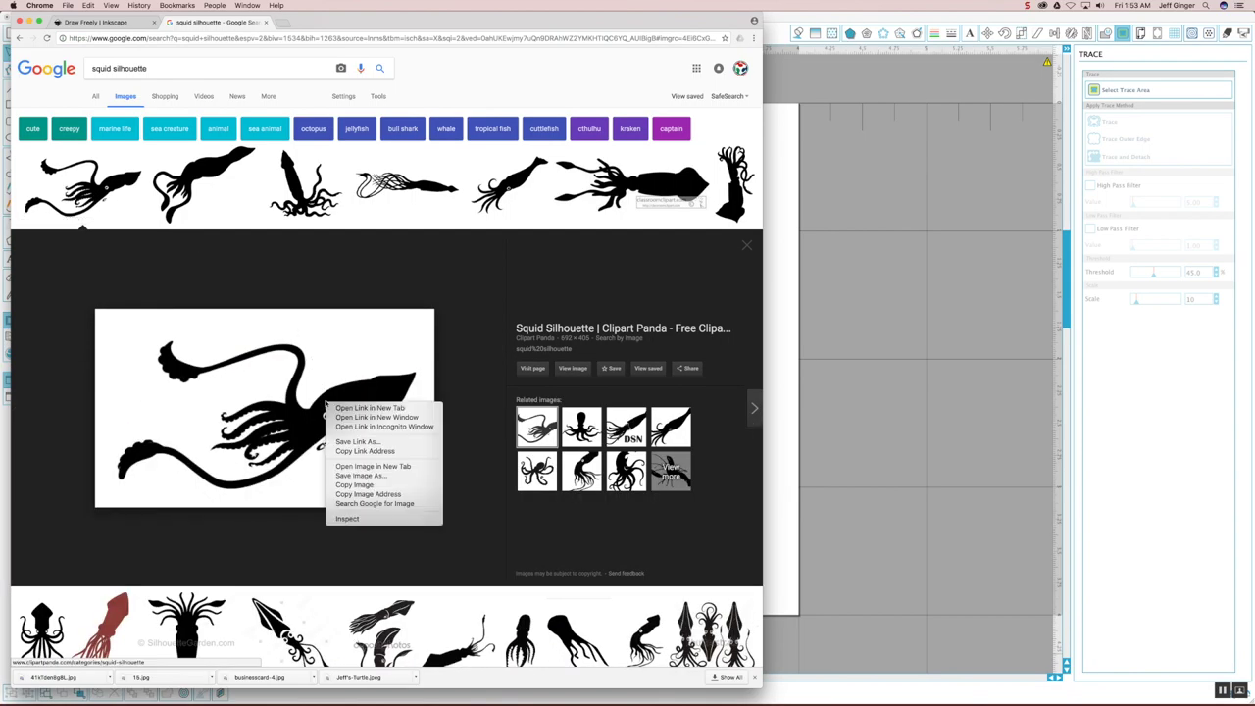
click(368, 477)
key(Return)
Switch back to Silhouette Studio and open the saved squid silhouette JPG from the Desktop.
key(super+Tab)
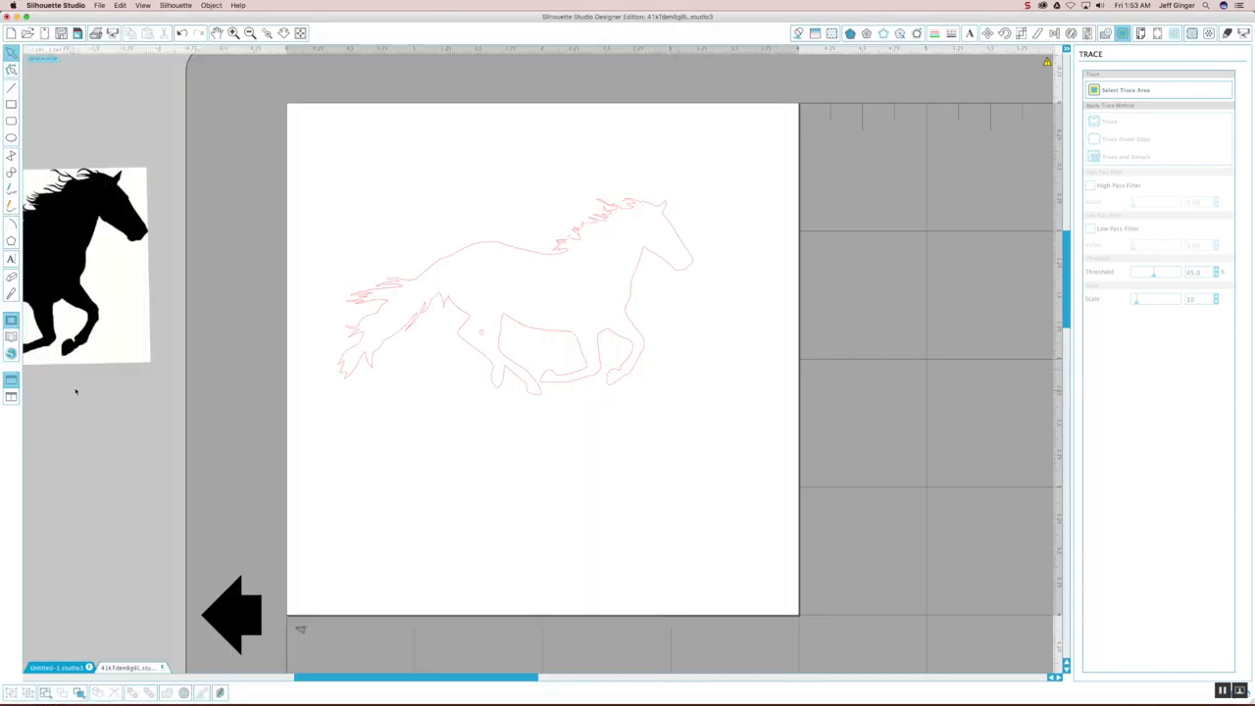
click(27, 35)
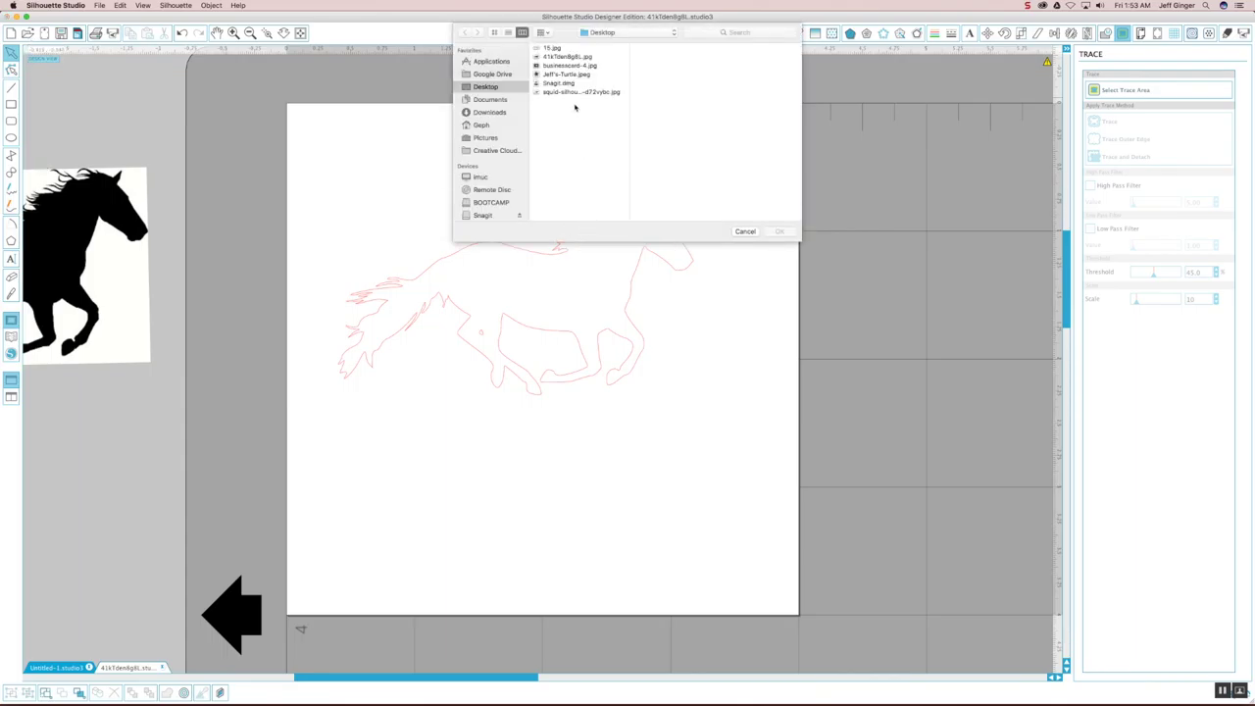
click(579, 49)
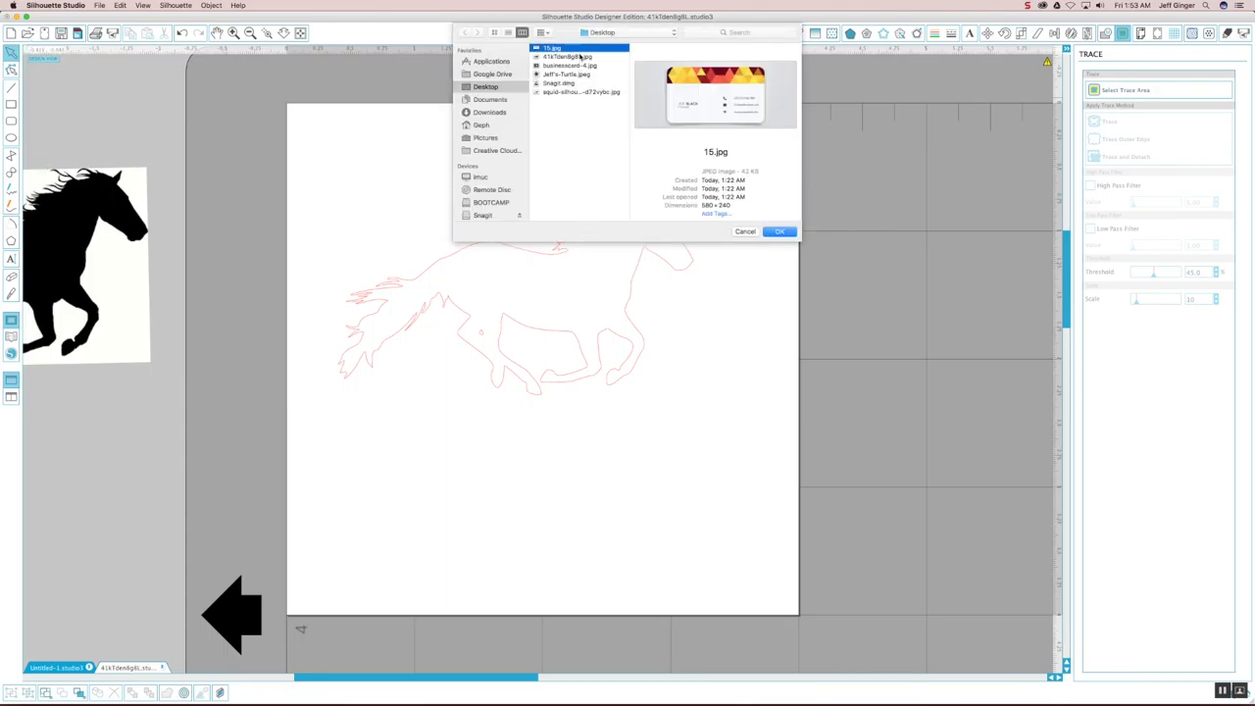
key(Down)
key(Down)
key(Down)
key(Down)
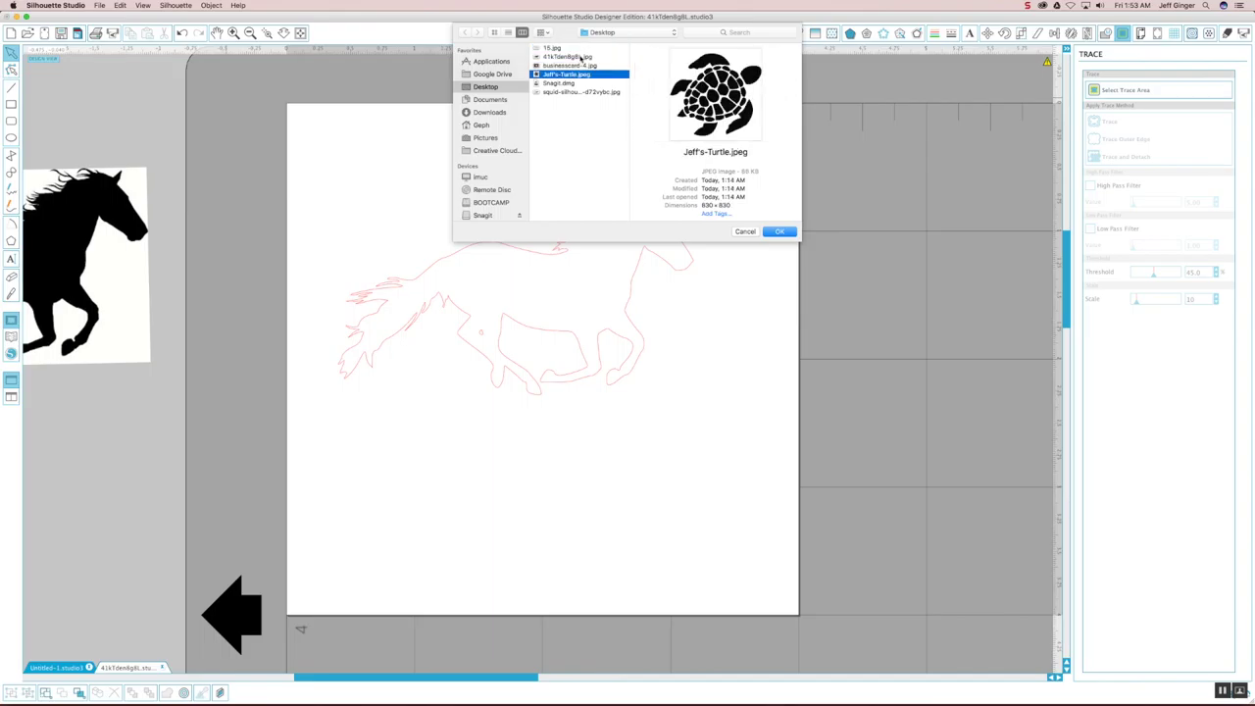
key(Down)
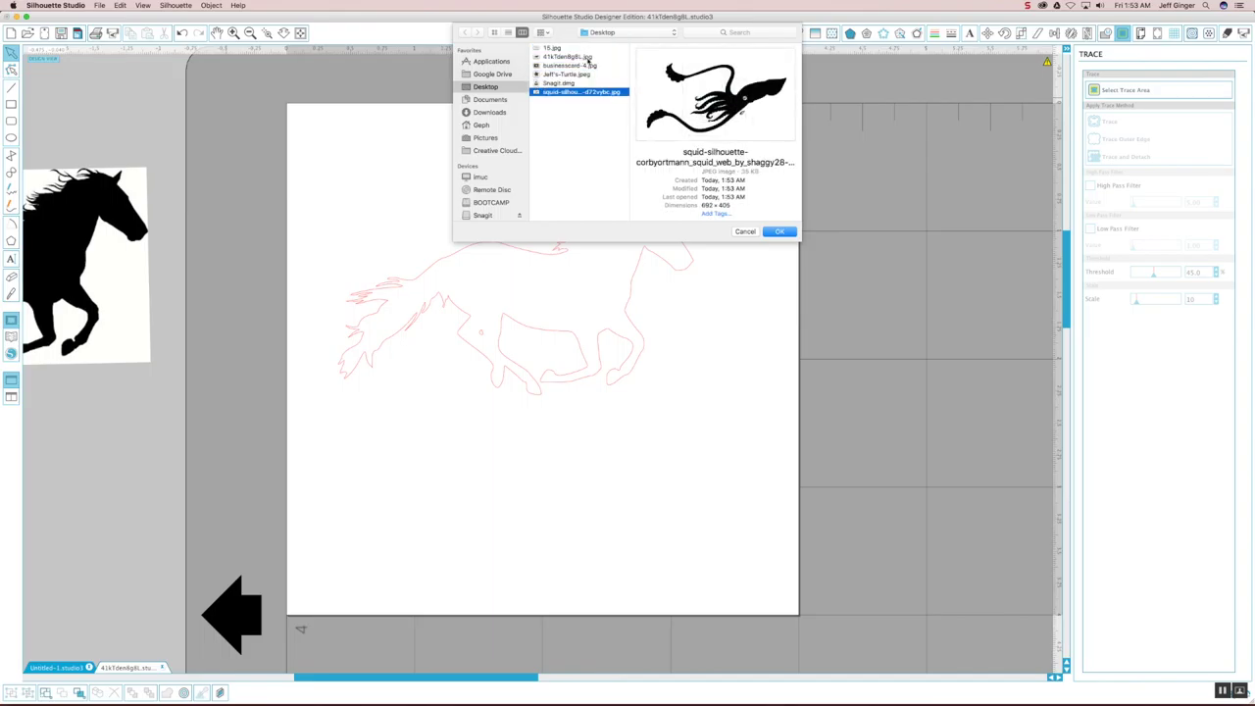
click(776, 232)
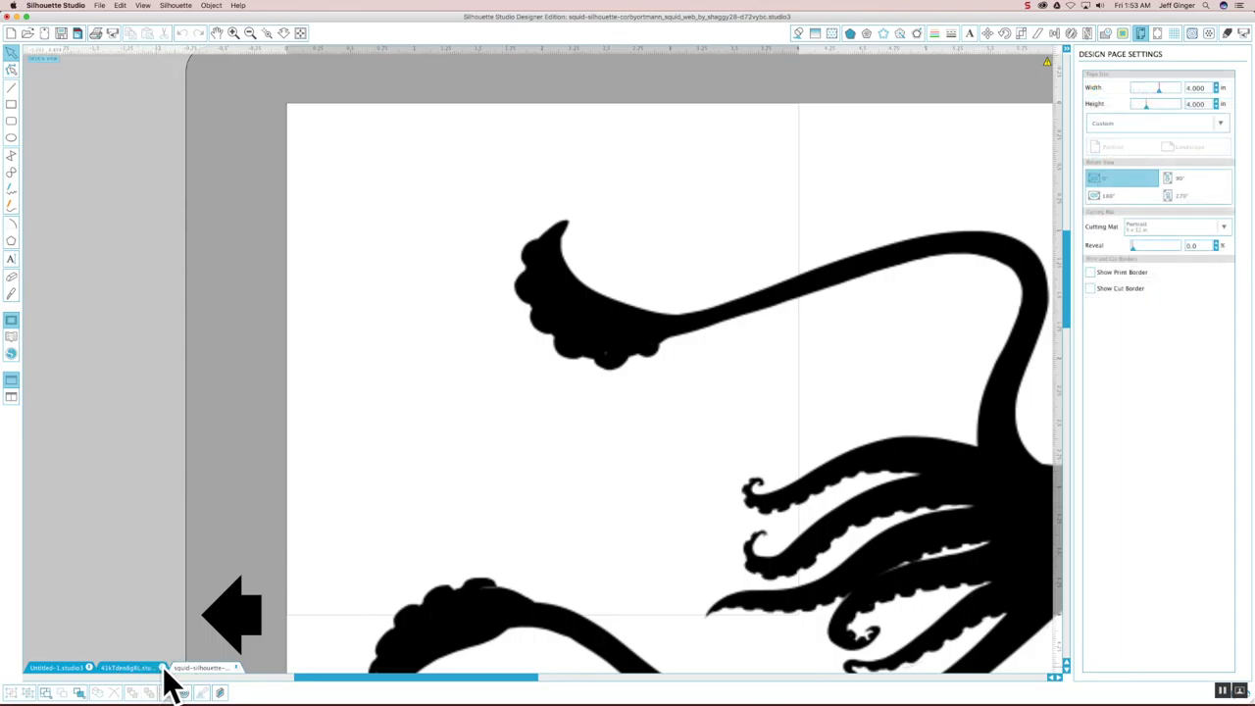
Cut the squid image from its own document and paste it into the horse document.
click(843, 491)
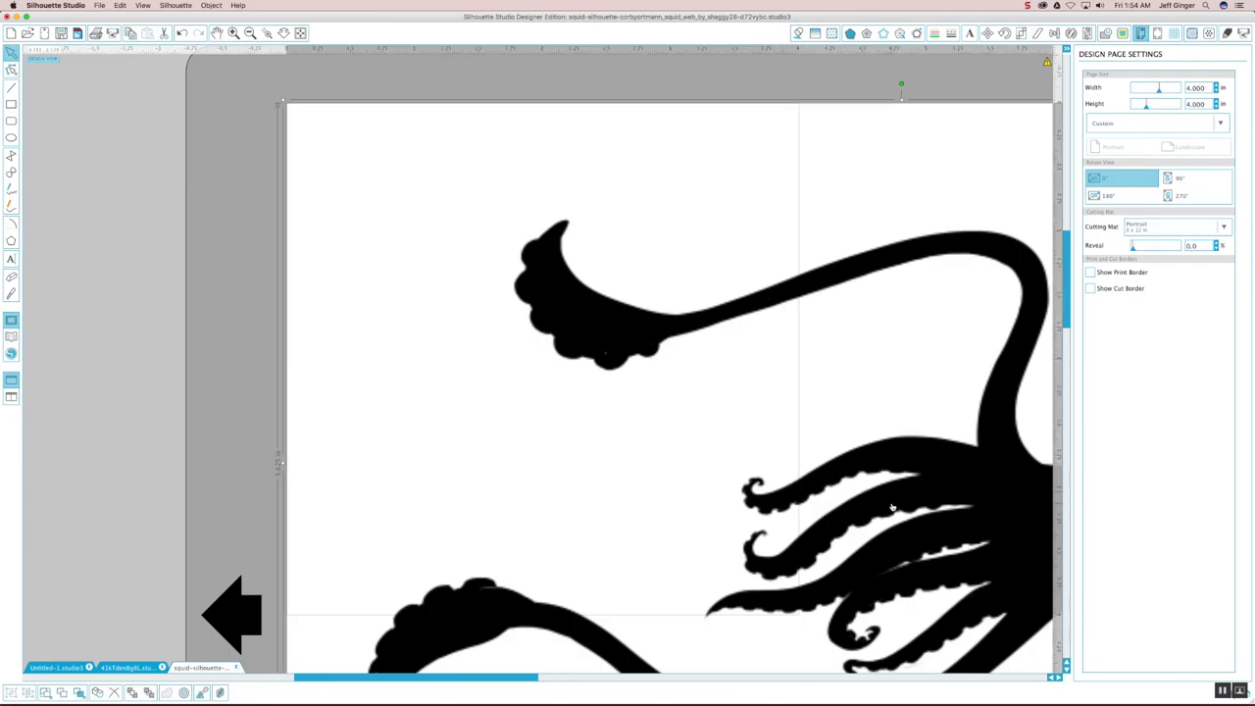
key(Delete)
click(138, 666)
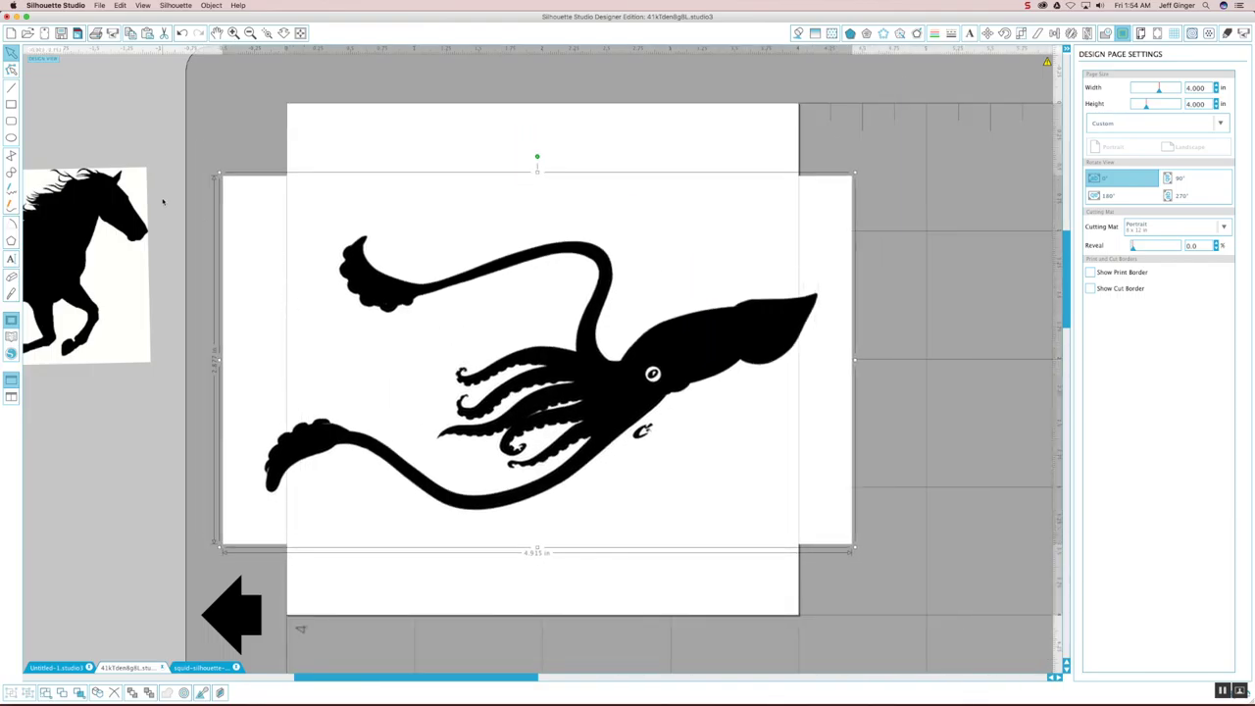
Scale the squid image to about 3.3 in wide and place it partly off the page, clear of the horse outline.
drag(218, 175, 448, 308)
drag(644, 426, 525, 474)
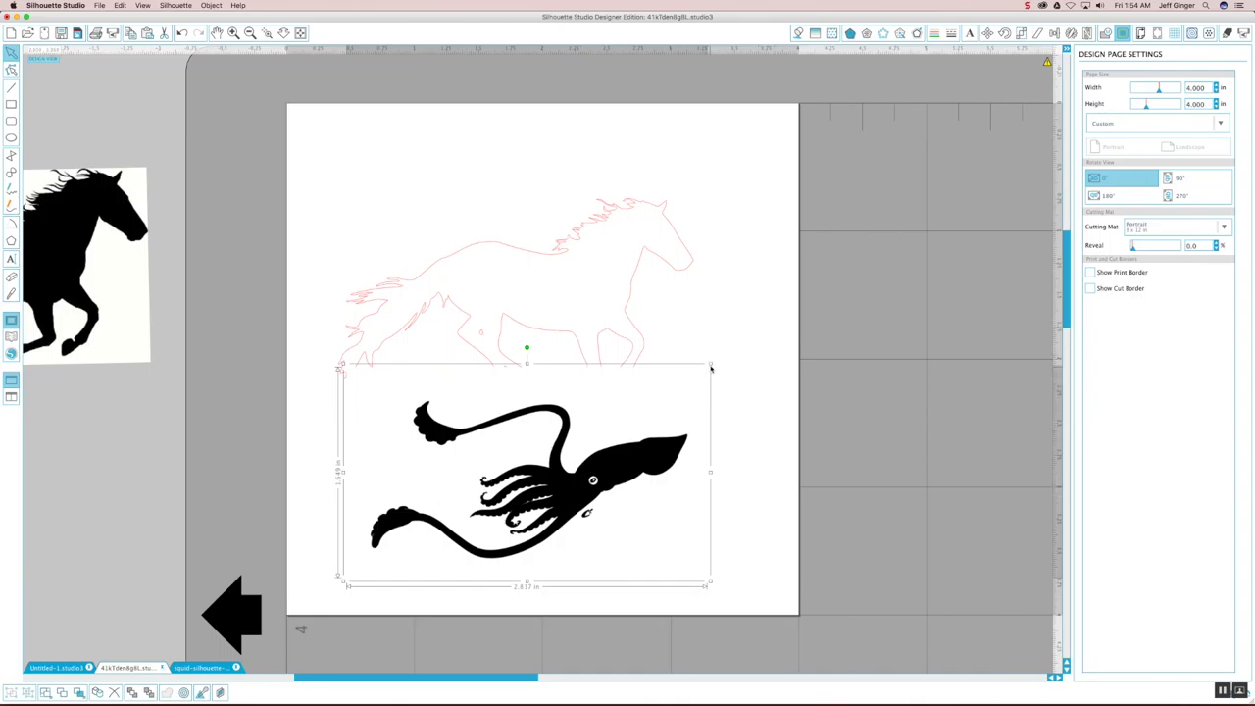
drag(710, 364, 767, 331)
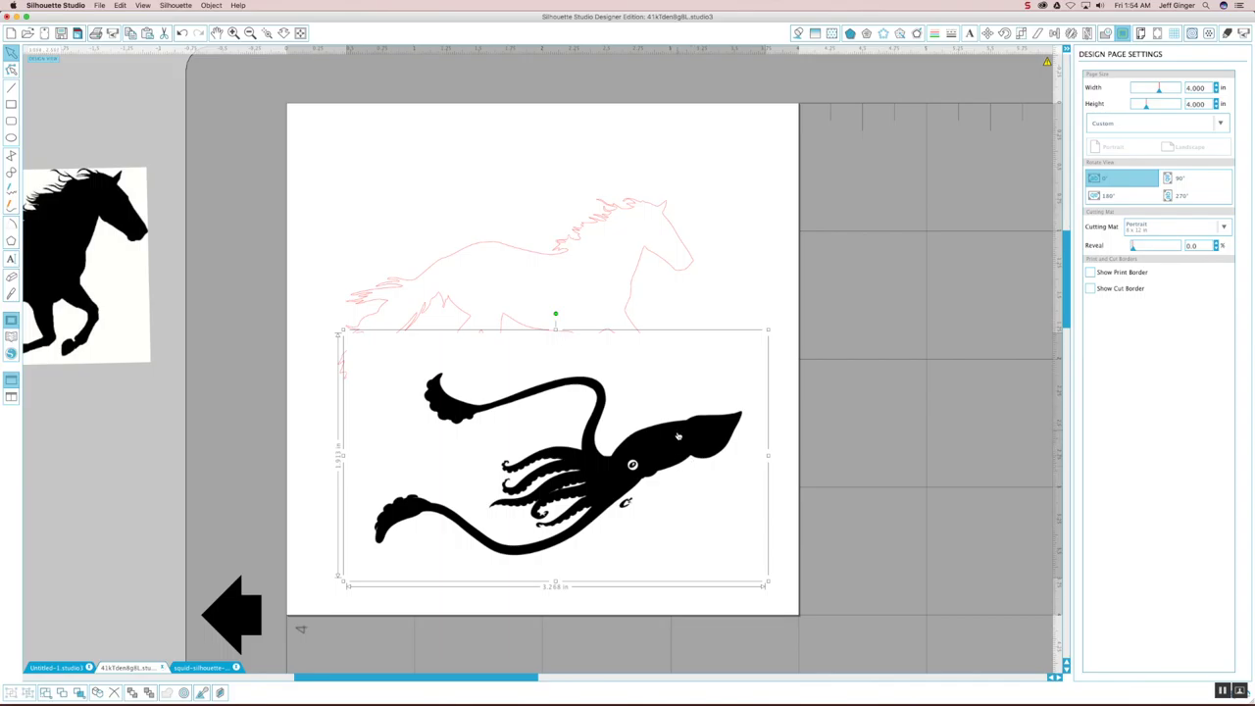
drag(675, 437, 976, 461)
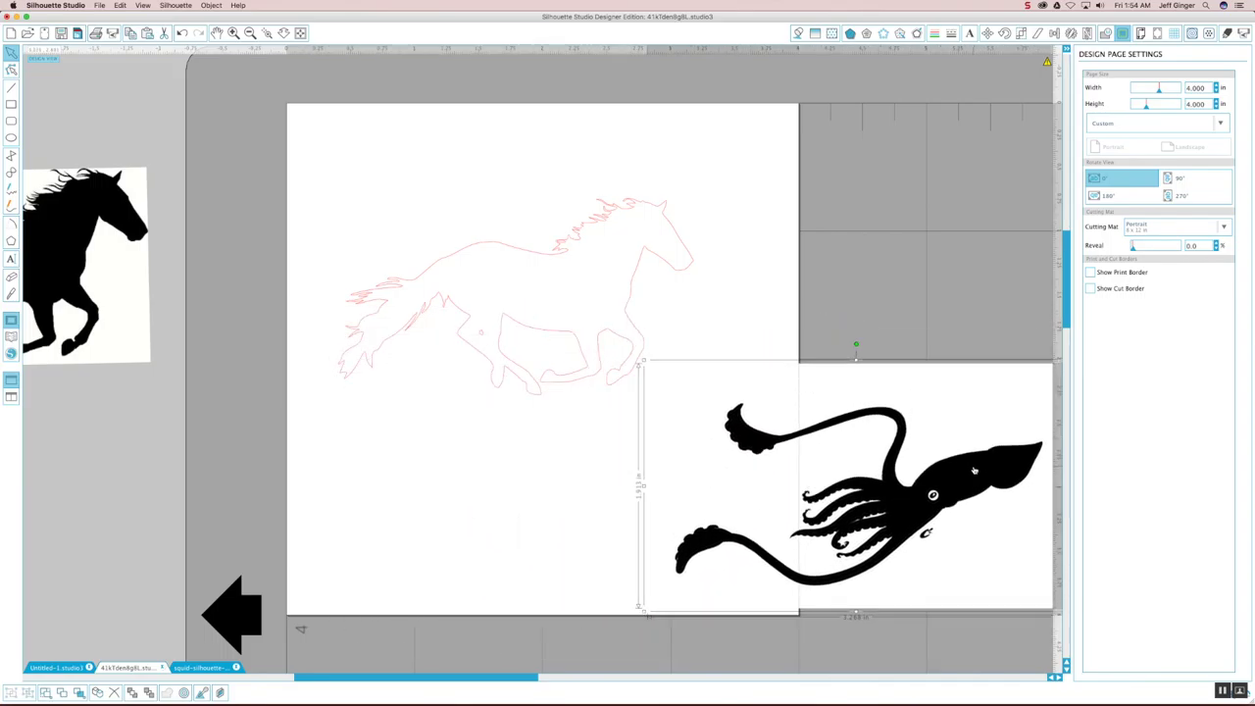
Trace the squid using a trace area around the whole figure, with the High Pass Filter turned off.
click(1122, 32)
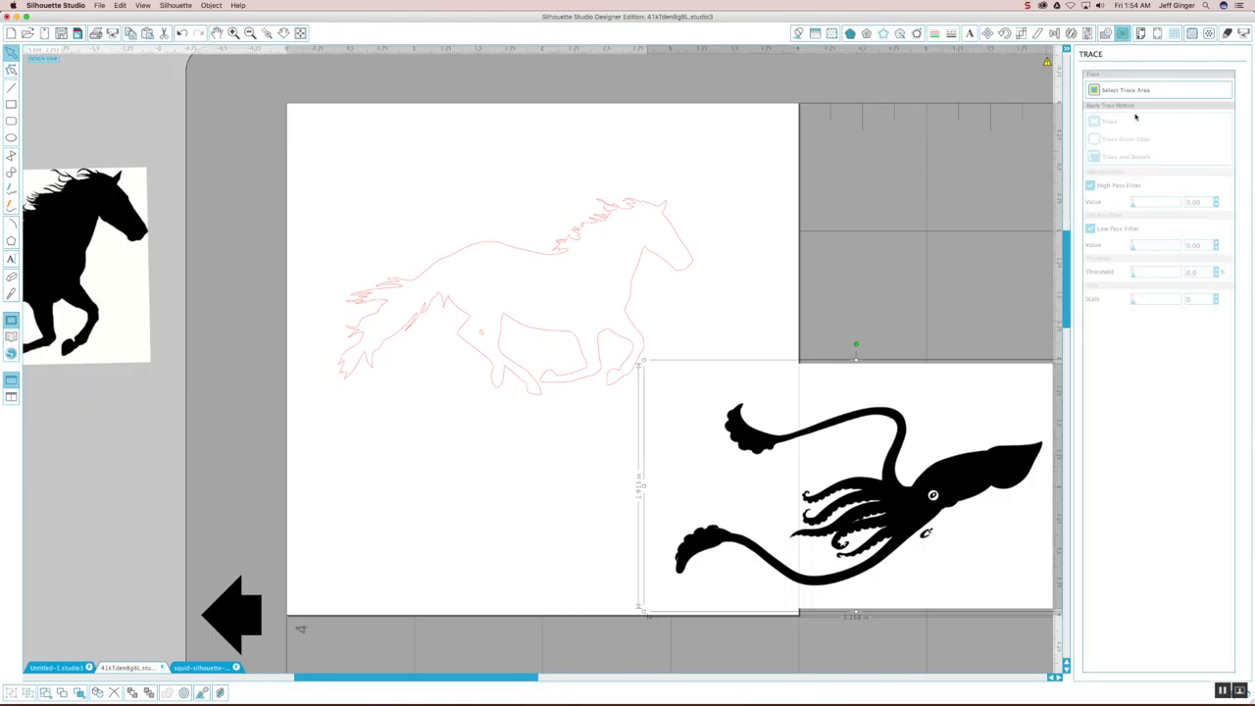
click(1120, 91)
mouse_move(661, 381)
mouse_down()
mouse_move(1009, 624)
mouse_move(1049, 628)
mouse_up()
drag(1050, 627, 1049, 628)
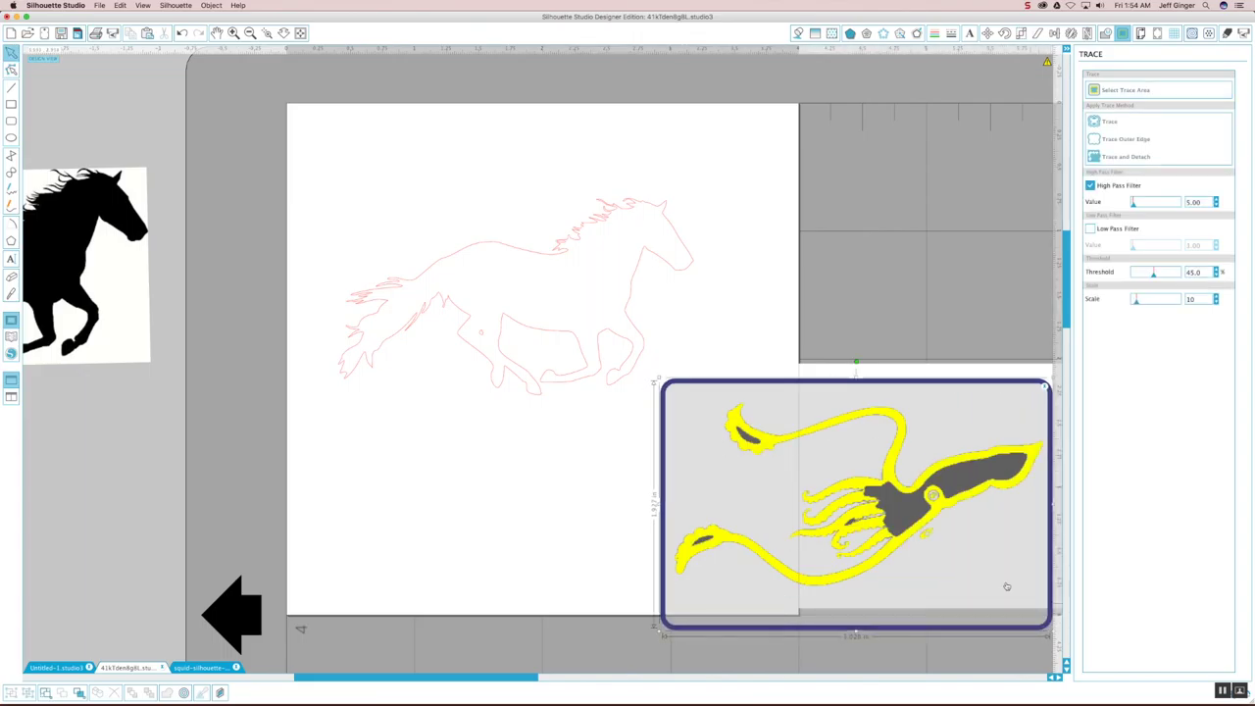
click(1110, 188)
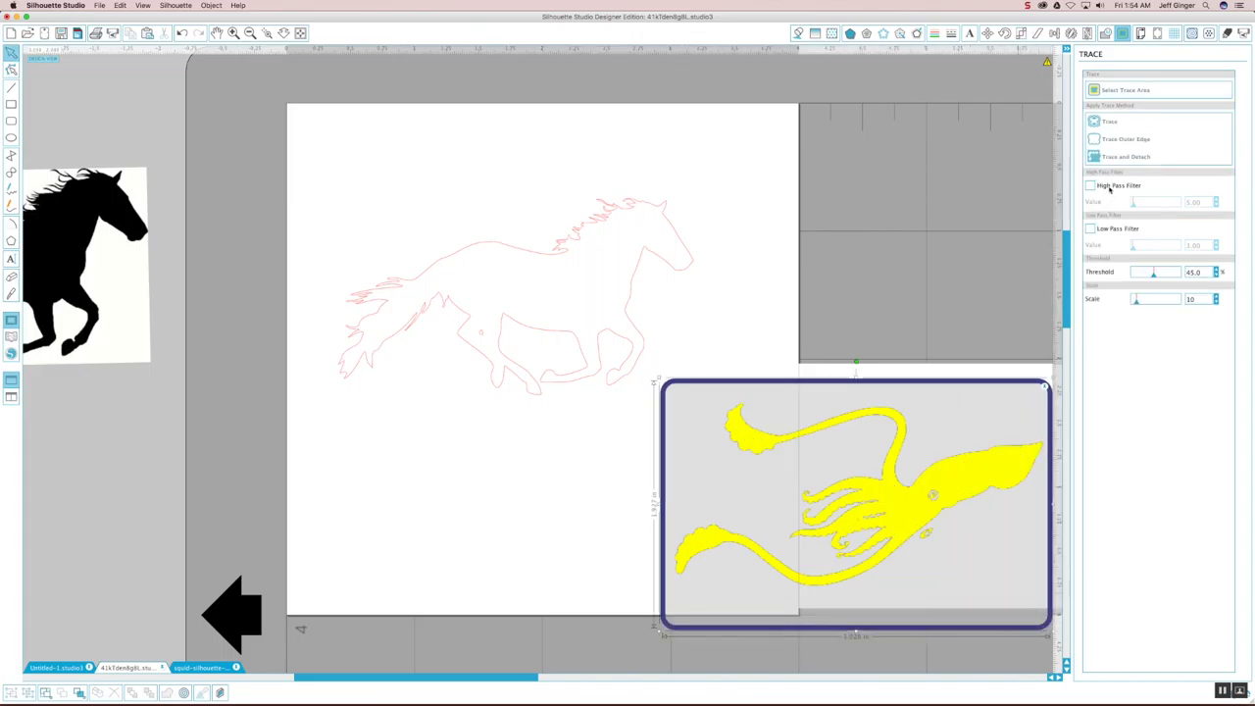
click(1108, 120)
Move the original squid image off the page beneath the horse image, and place the traced squid on the page below the horse outline.
mouse_move(919, 510)
mouse_down()
mouse_move(384, 465)
mouse_move(136, 549)
mouse_move(109, 546)
mouse_up()
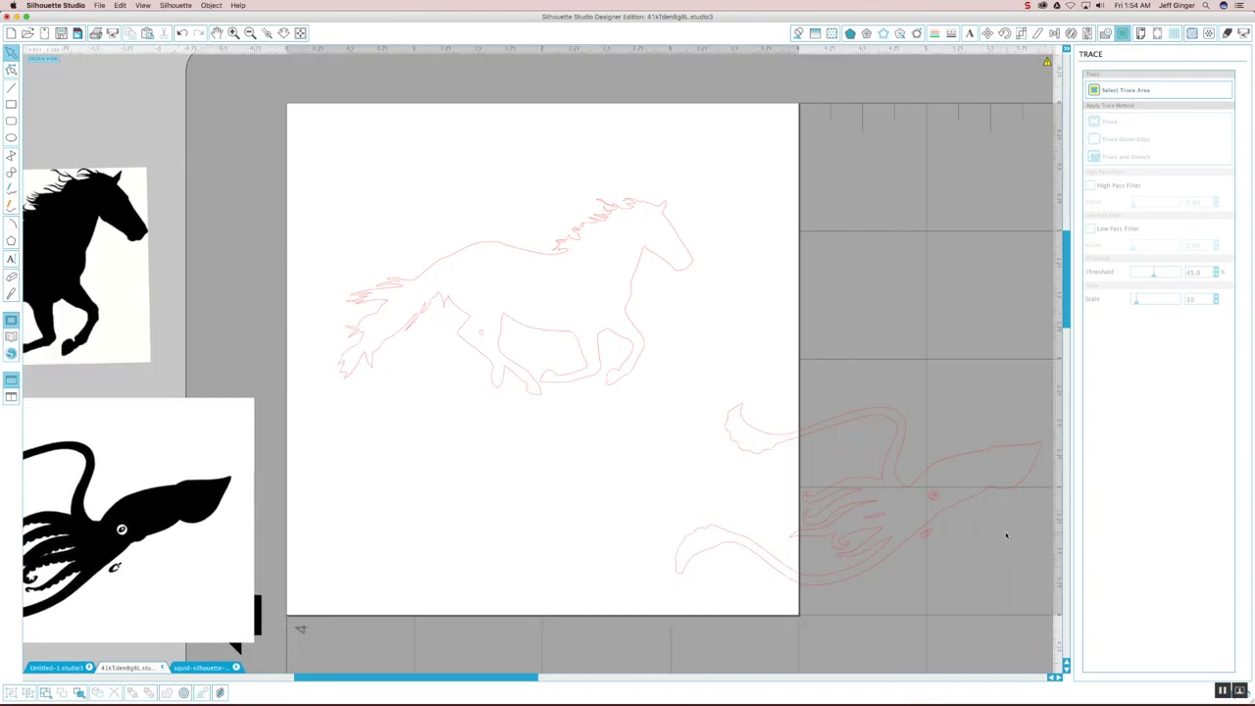
drag(924, 532, 626, 531)
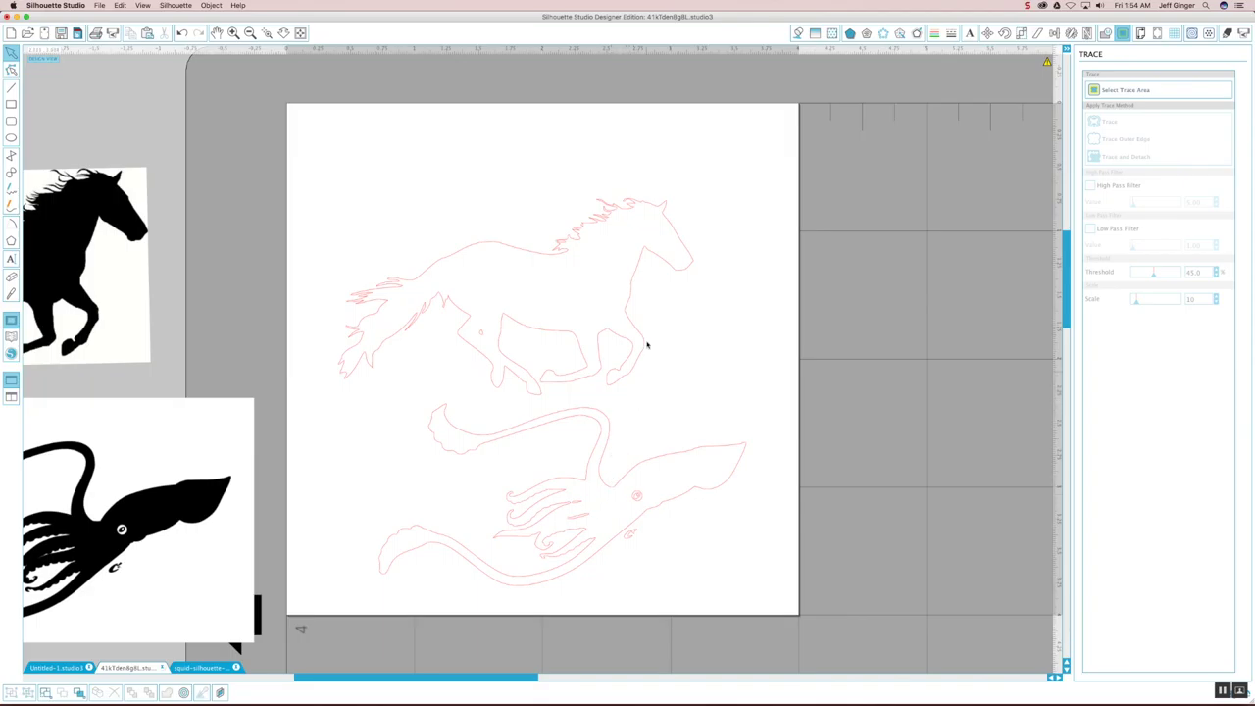
Edit the horse outline's points, making one mane point smooth and deleting another mane point.
double_click(637, 276)
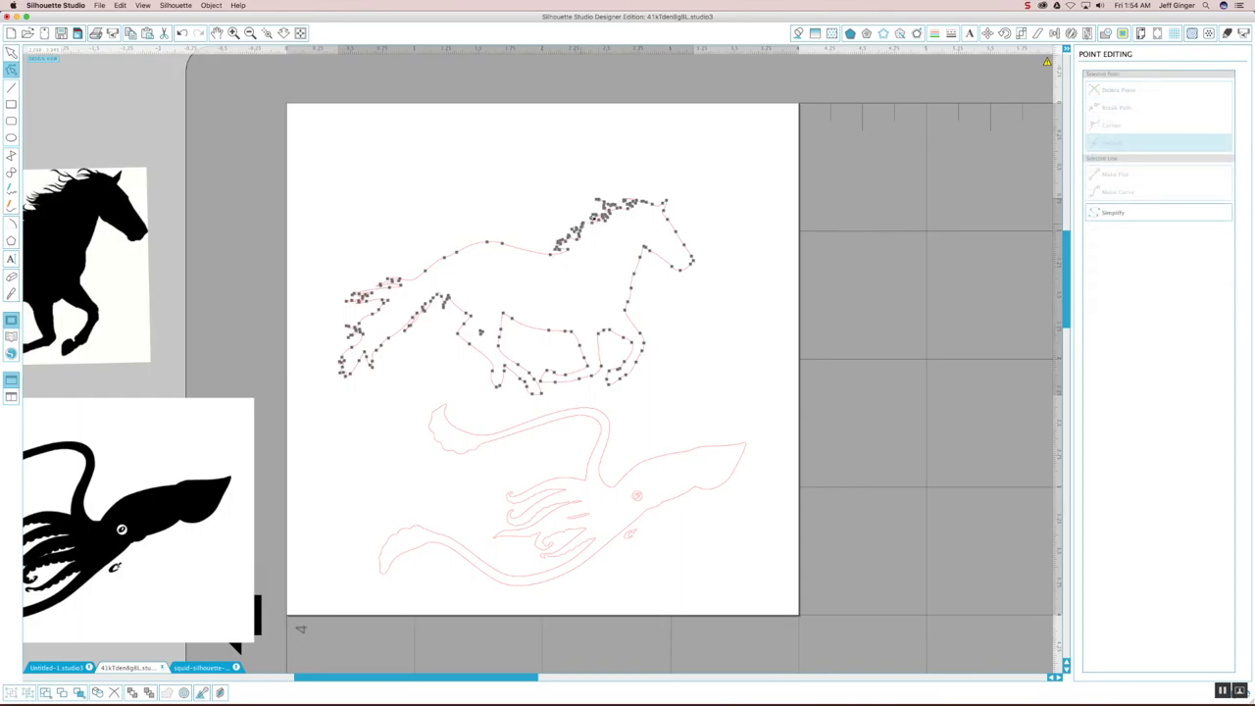
right_click(594, 212)
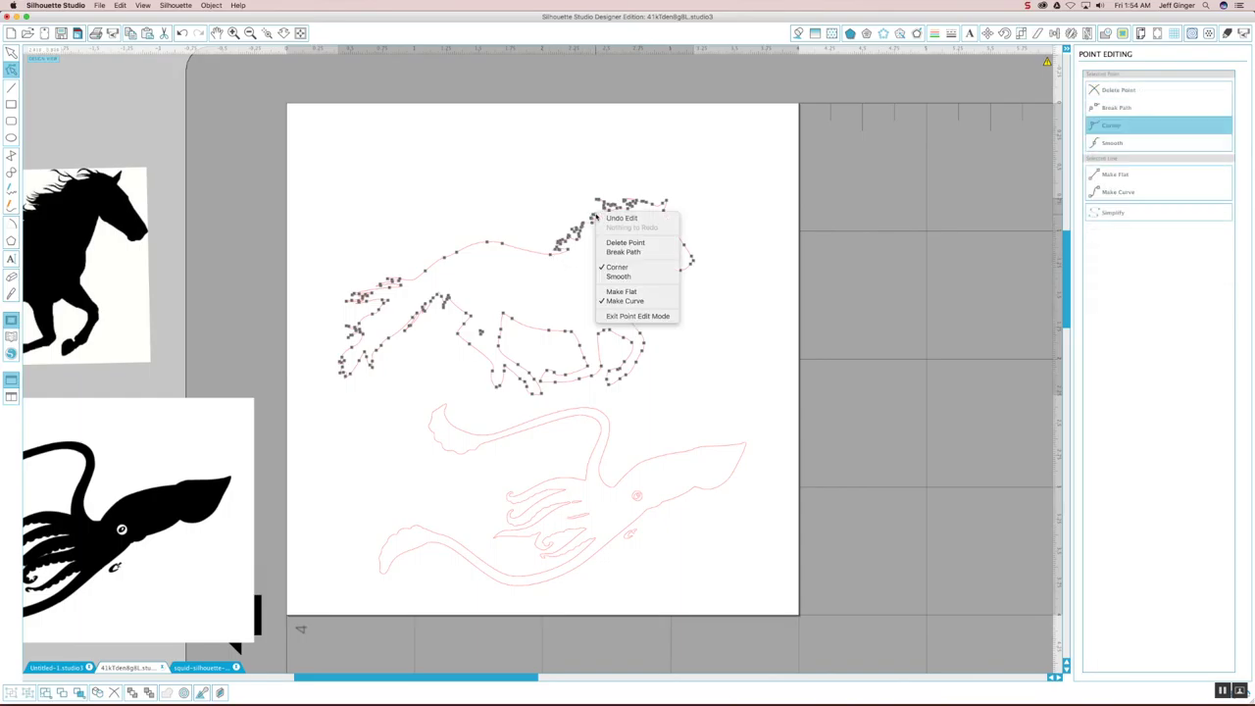
click(618, 275)
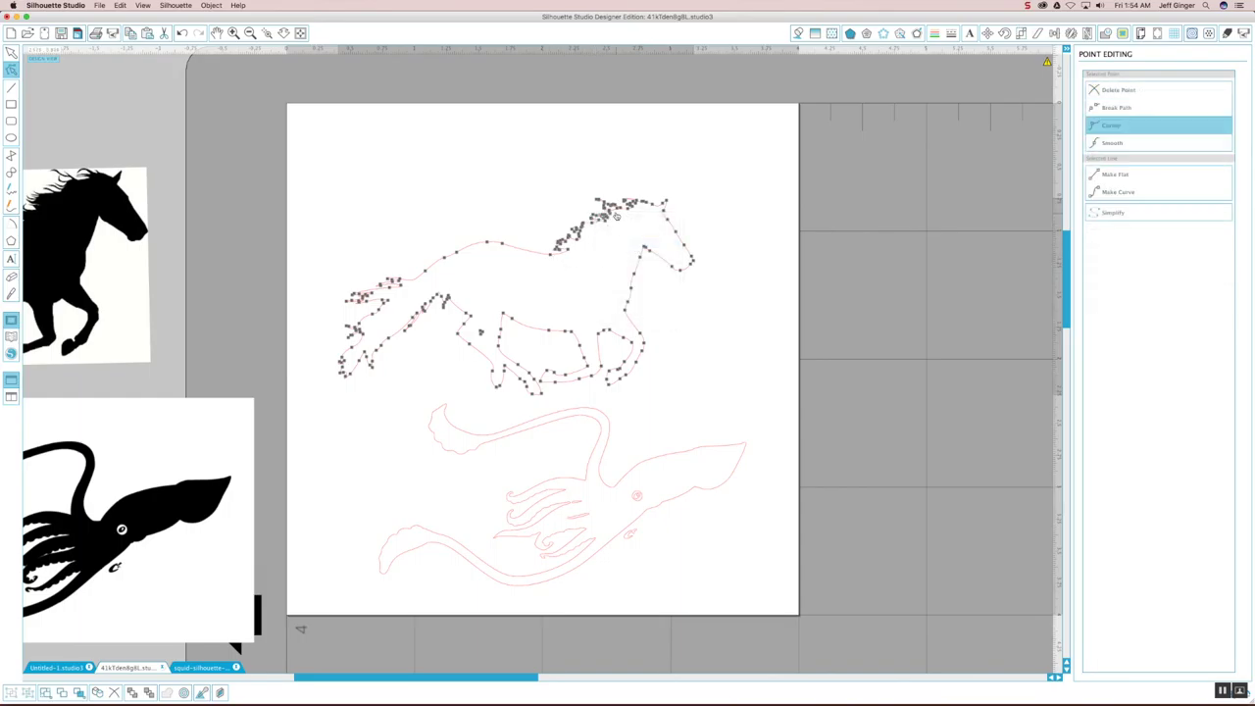
right_click(618, 209)
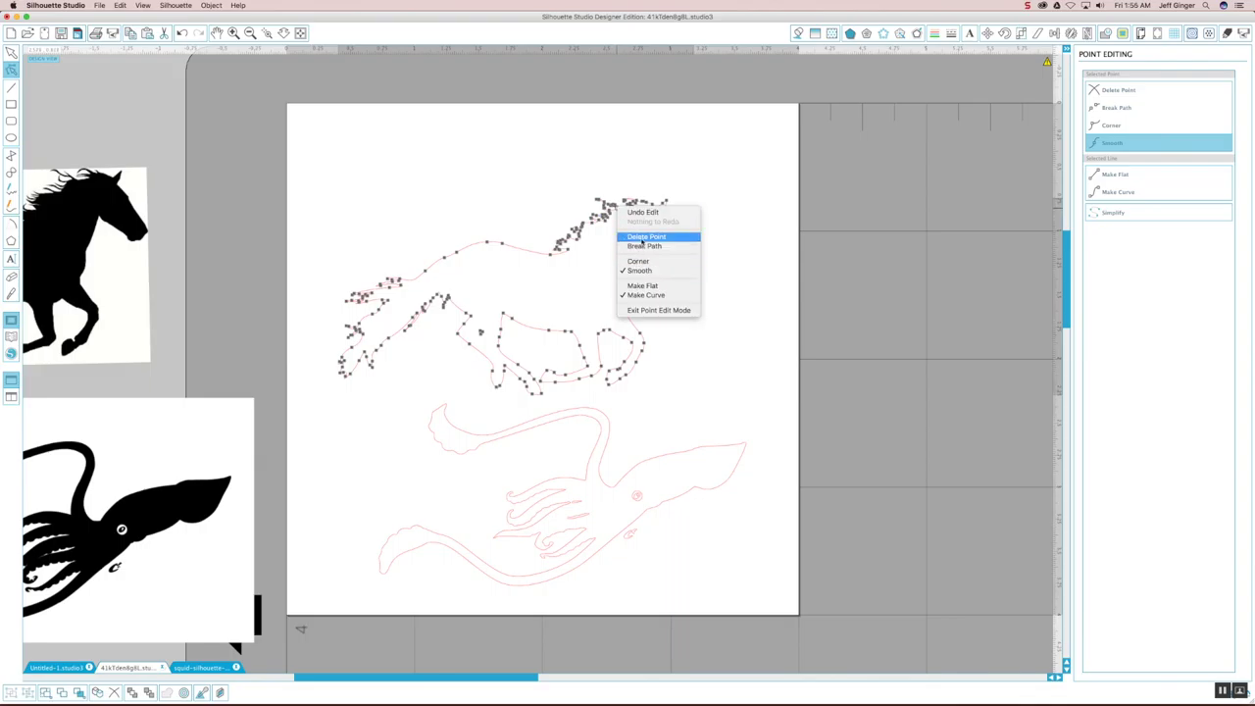
click(654, 237)
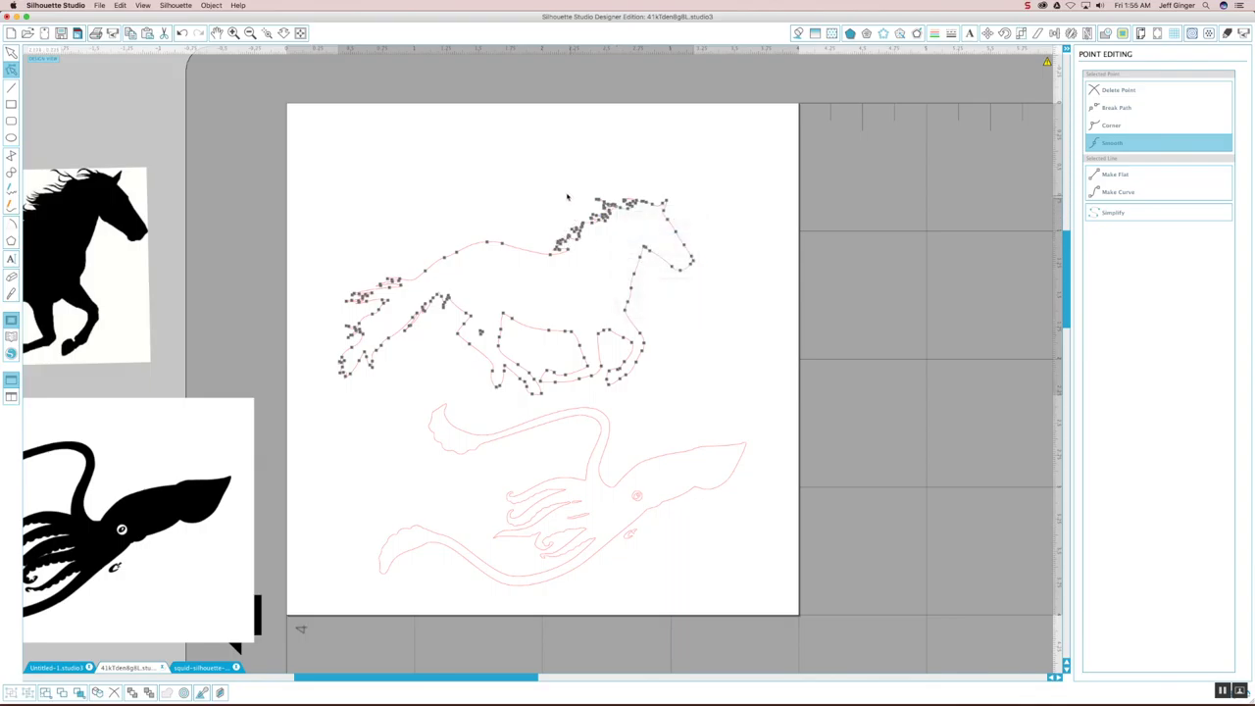
Delete the points of the horse's mane, head and neck, and pull the remaining back point outward to round the front.
drag(533, 163, 711, 291)
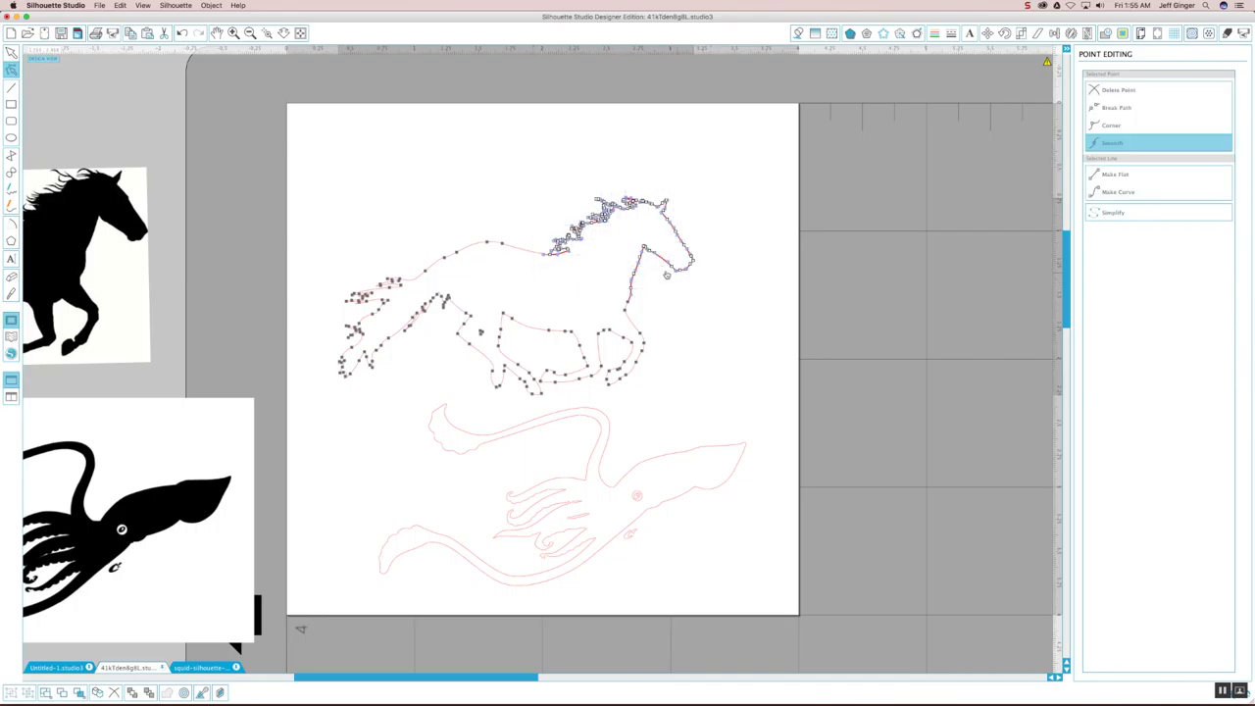
right_click(644, 258)
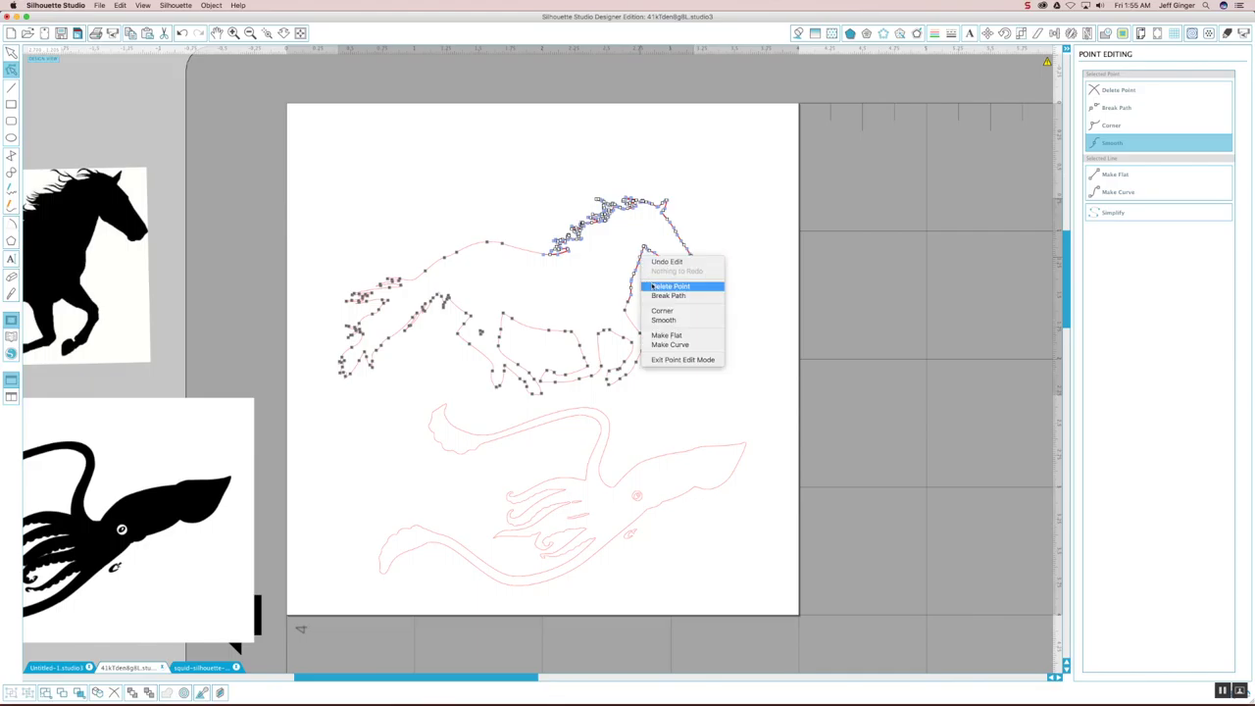
click(654, 286)
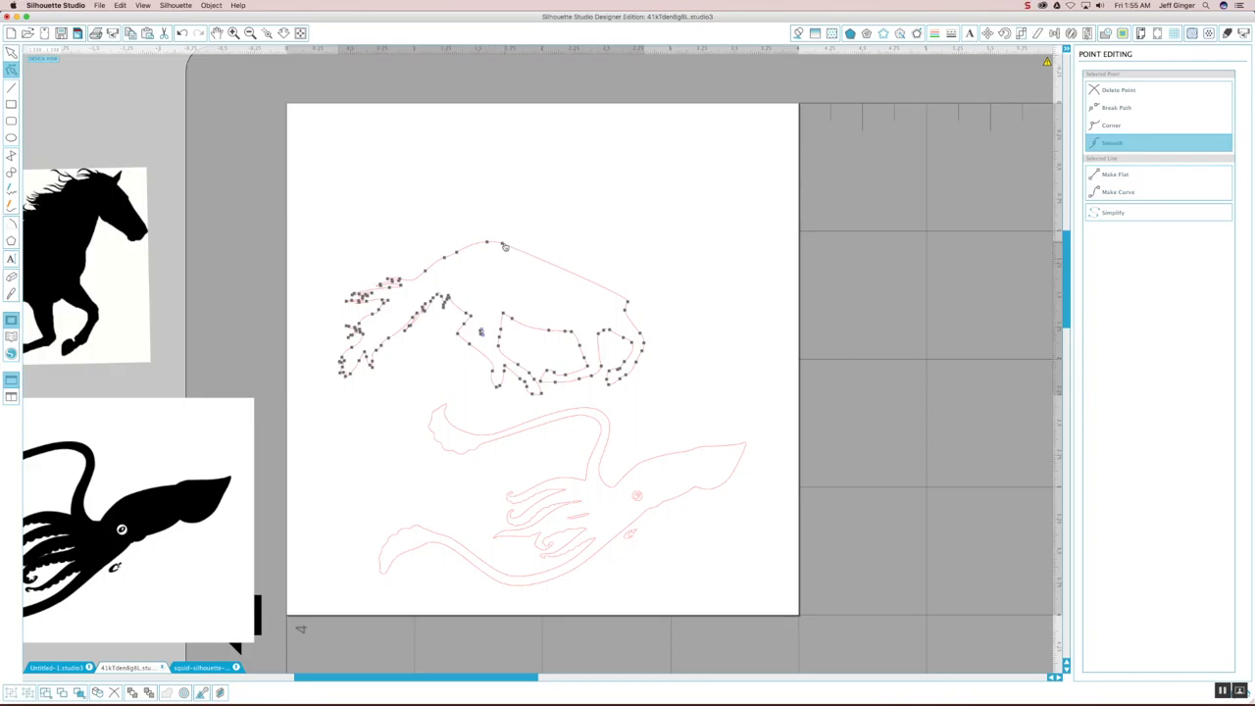
drag(504, 247, 585, 253)
Rotate the traced squid outline about 180 degrees so that its head faces the opposite way.
click(607, 495)
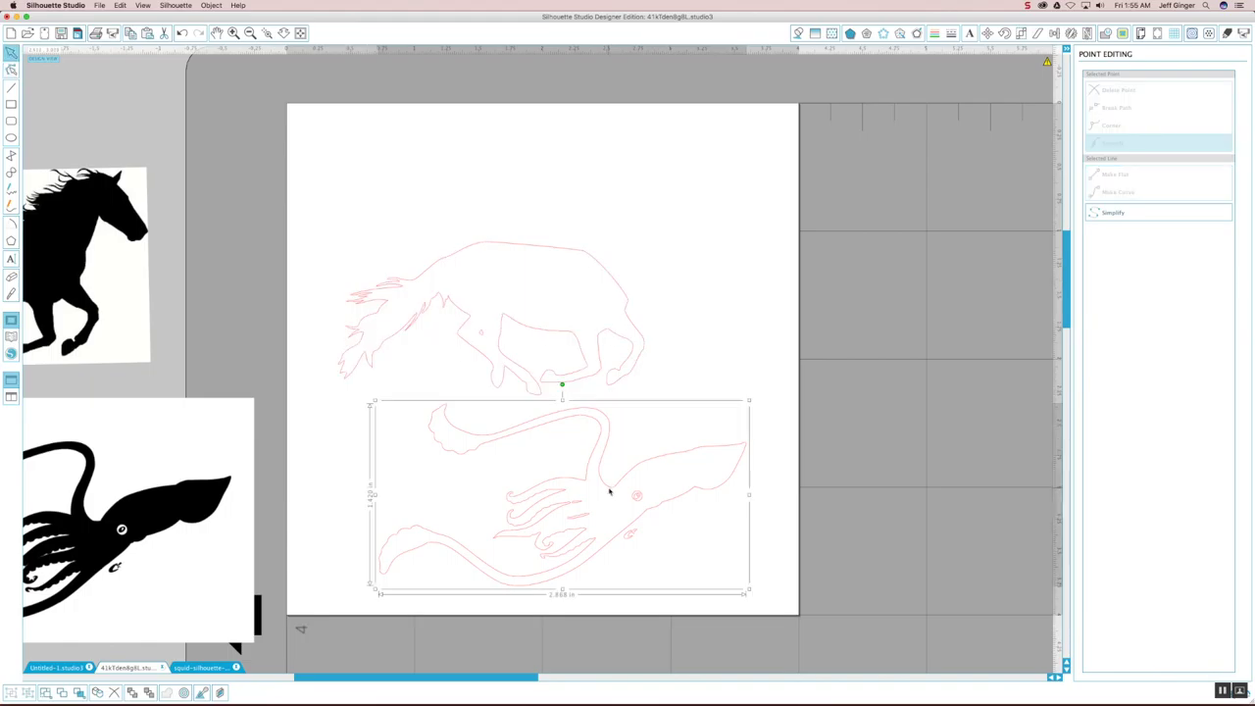
click(560, 385)
click(562, 418)
drag(562, 390, 565, 588)
click(175, 5)
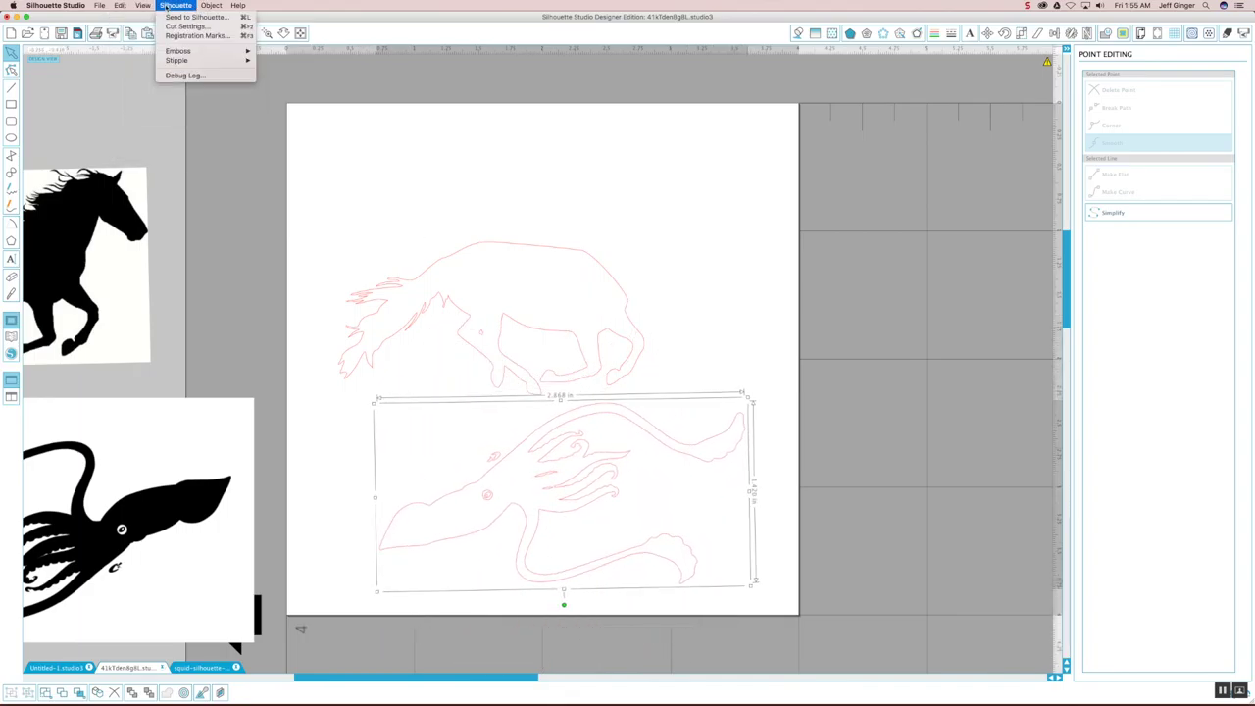
mouse_move(211, 5)
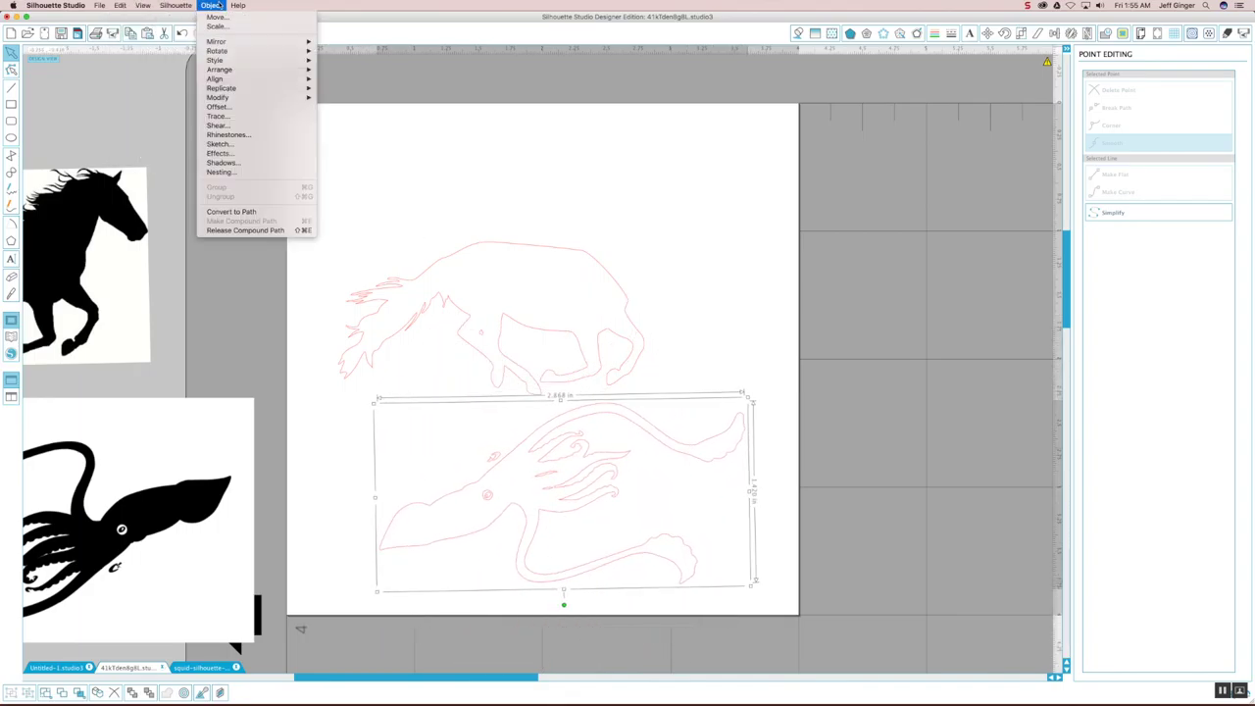
mouse_move(243, 41)
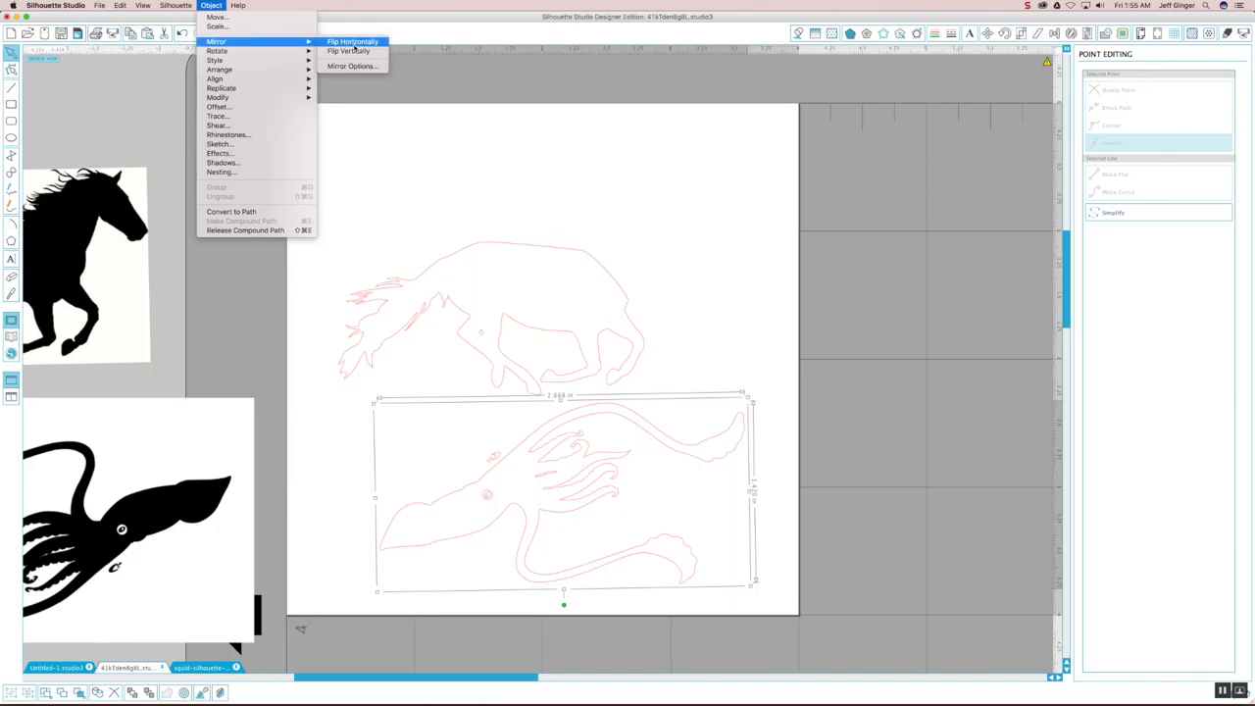
click(776, 393)
Delete the outline points of the squid's head, body and eye, leaving only its tentacles and arms.
double_click(695, 454)
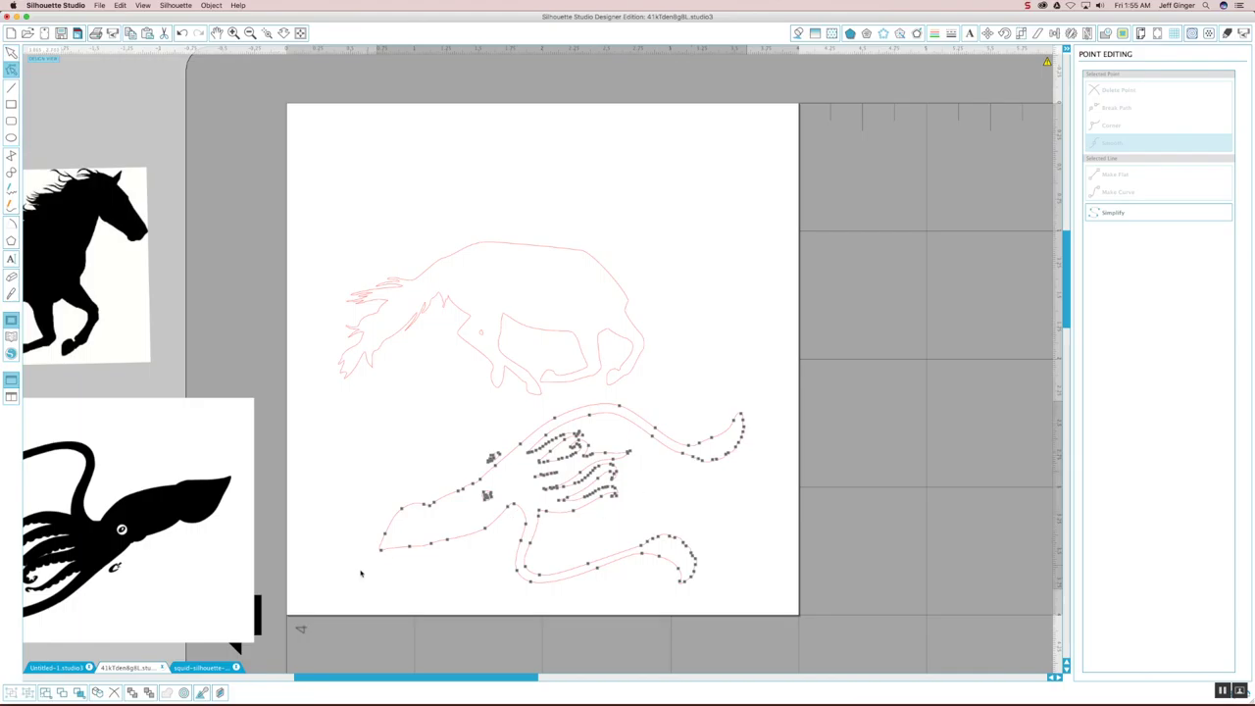
drag(338, 591, 483, 444)
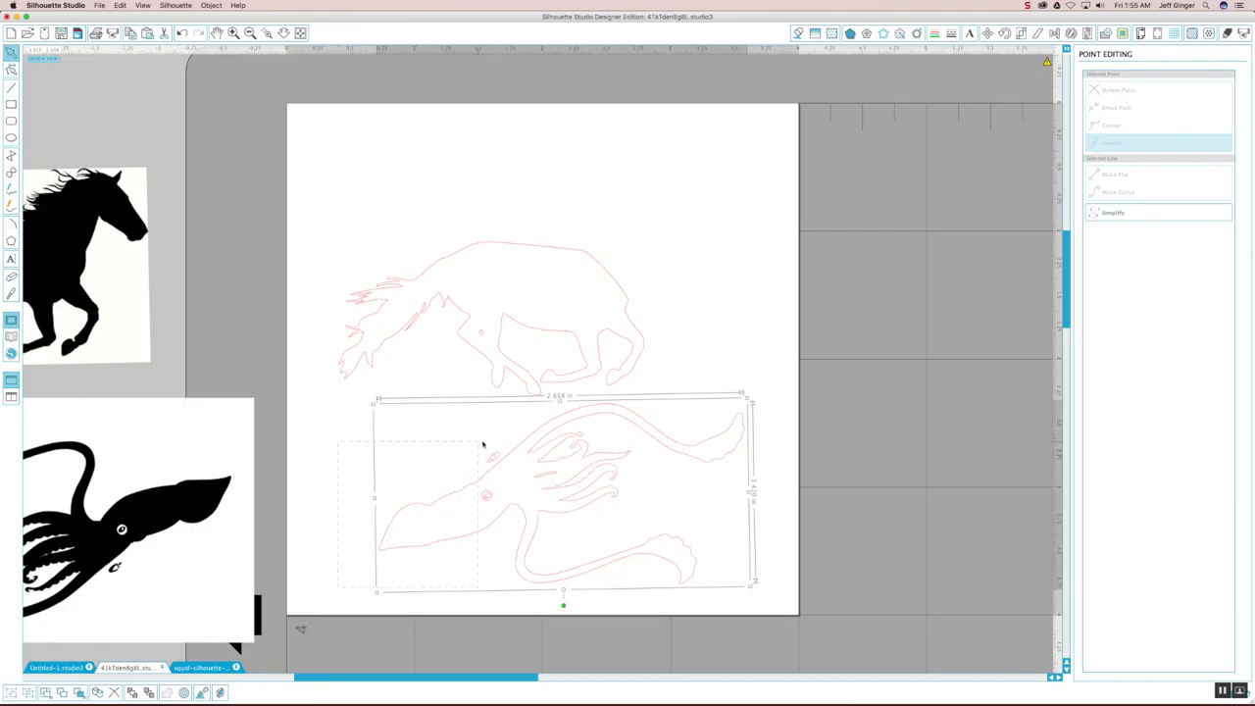
double_click(482, 532)
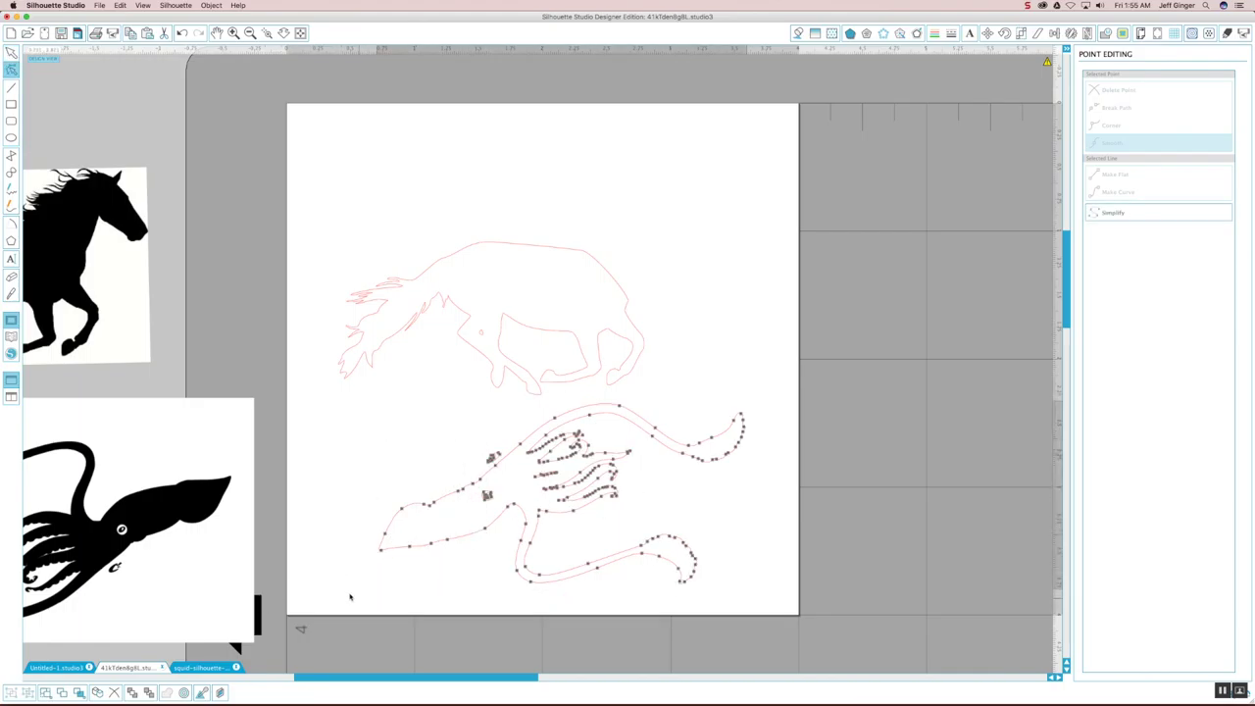
drag(349, 596, 506, 438)
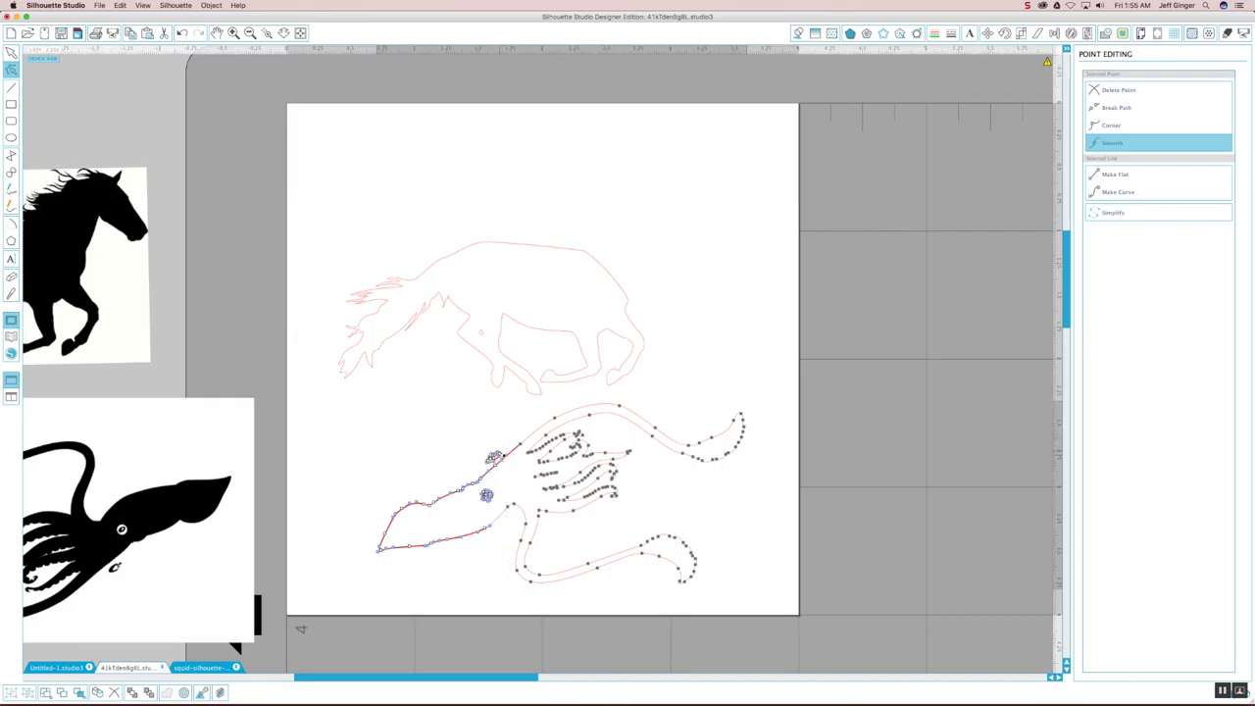
right_click(501, 451)
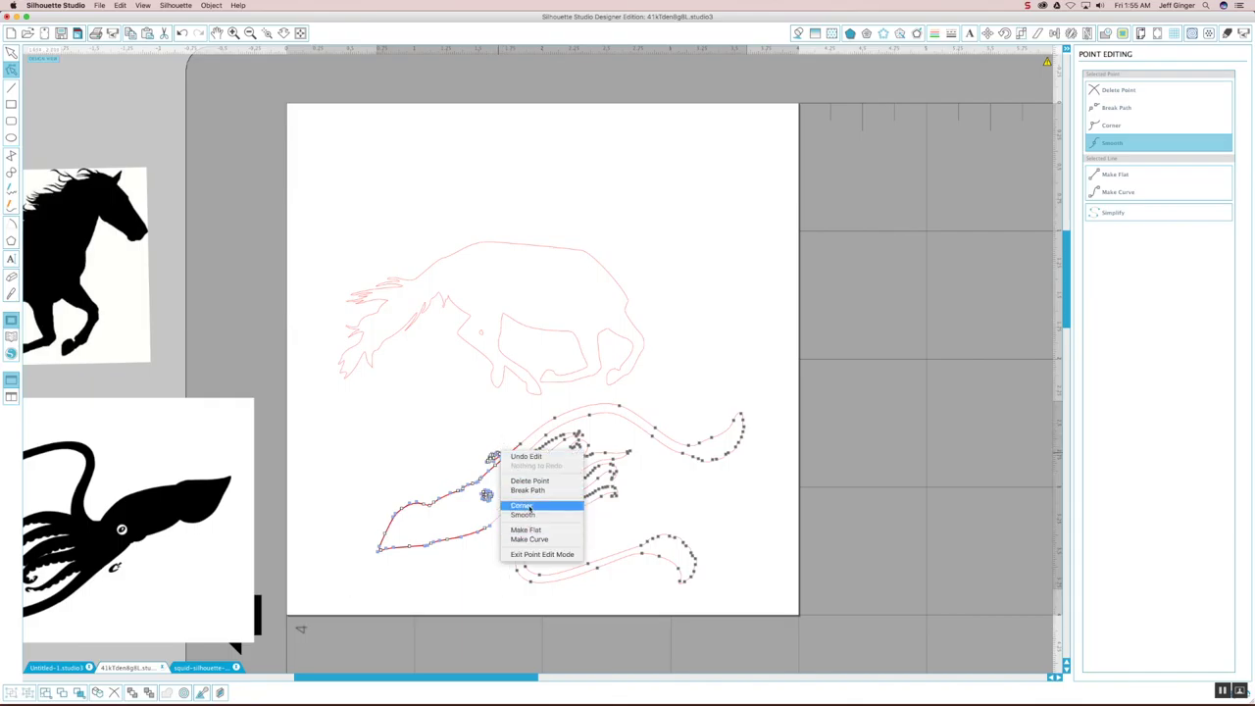
click(525, 456)
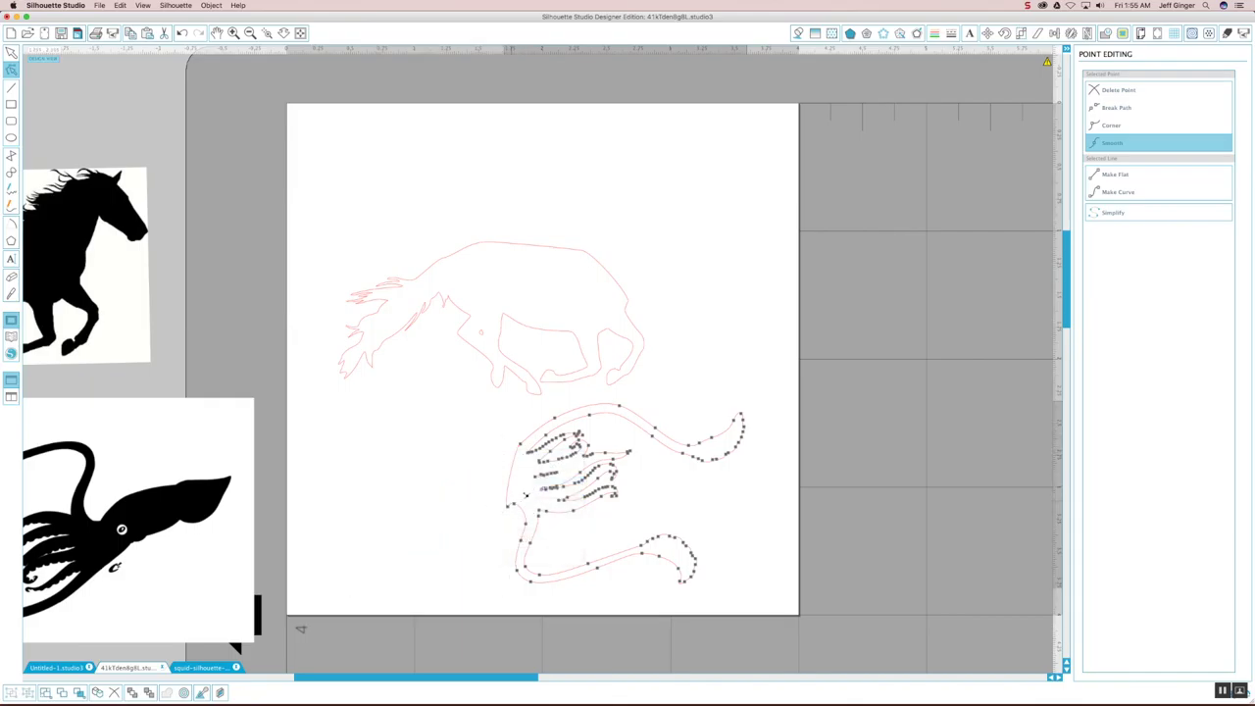
click(444, 542)
Move the squid tentacles onto the headless front of the horse and rotate them counterclockwise to fit its chest.
drag(518, 515, 633, 264)
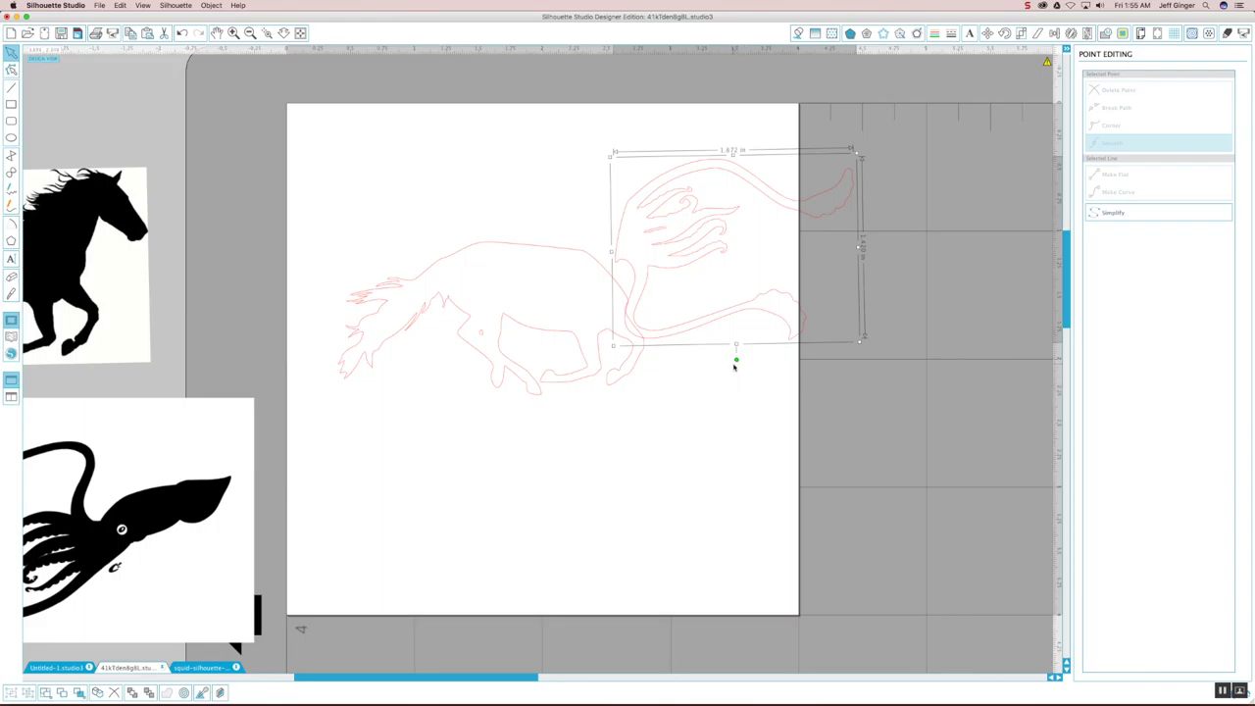
drag(735, 361, 782, 348)
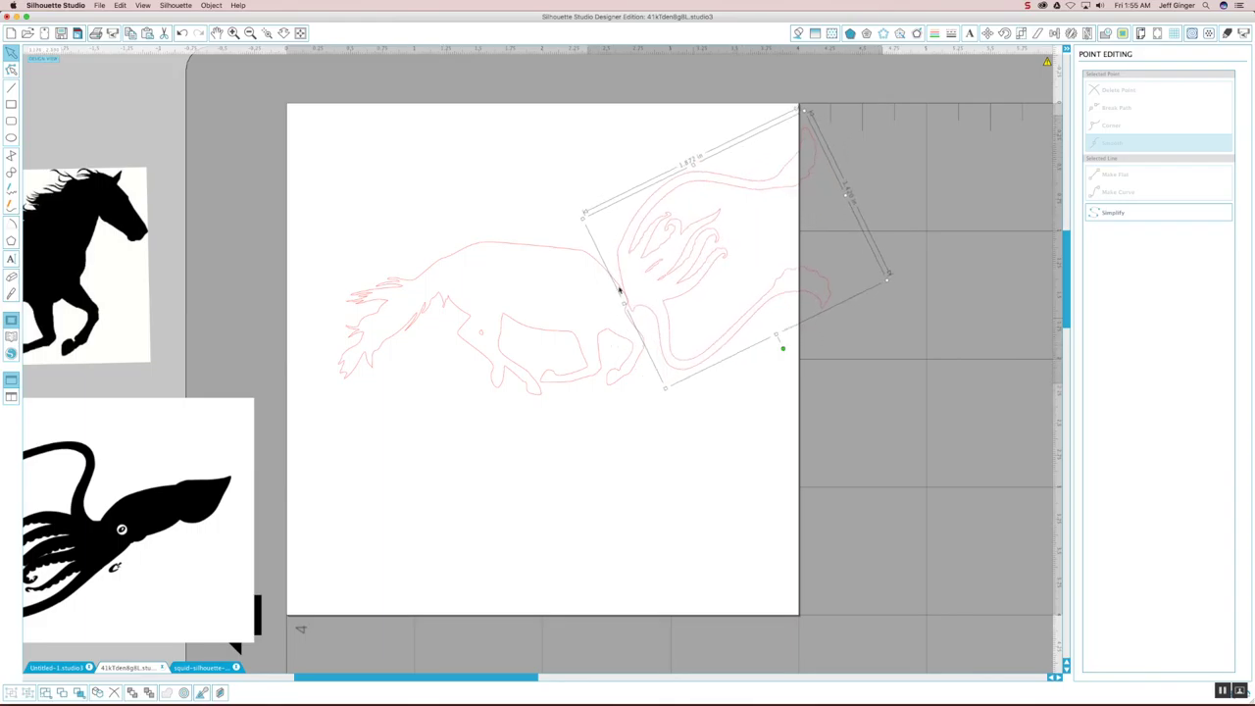
drag(649, 310, 633, 305)
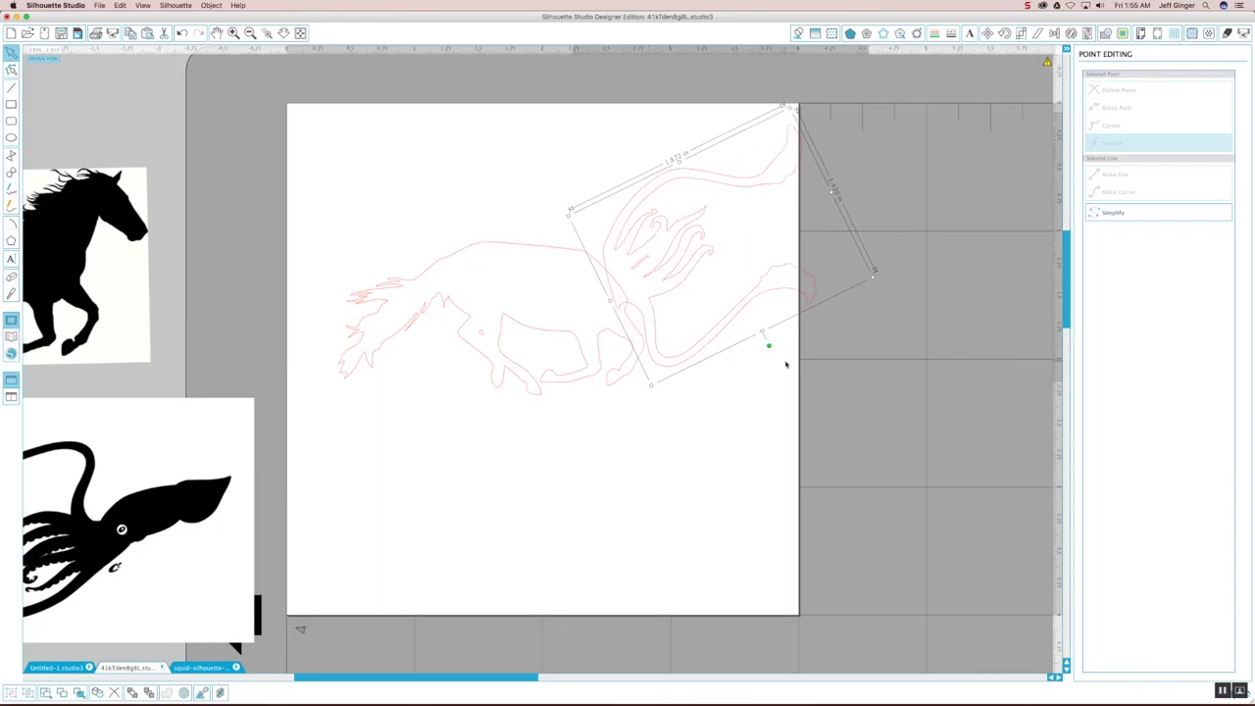
drag(767, 345, 772, 342)
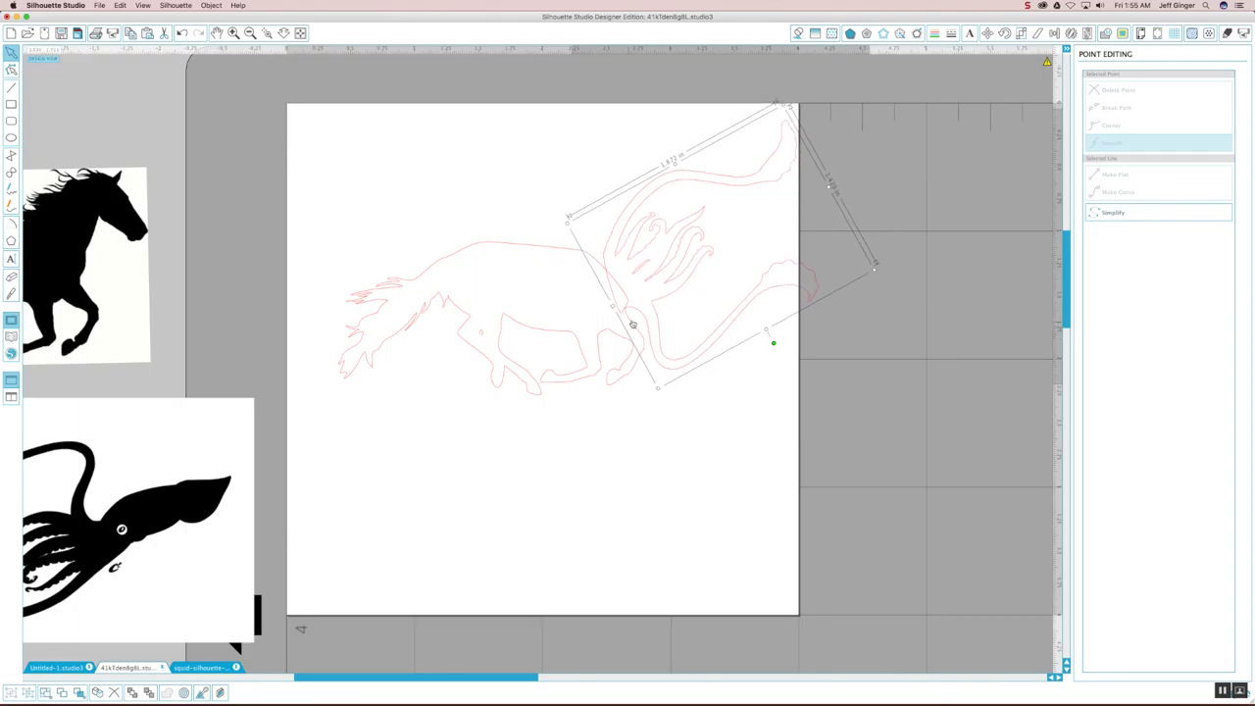
drag(642, 320, 645, 311)
Pull the front point of the horse's back outward to meet the base of the upper tentacle.
double_click(580, 259)
click(608, 251)
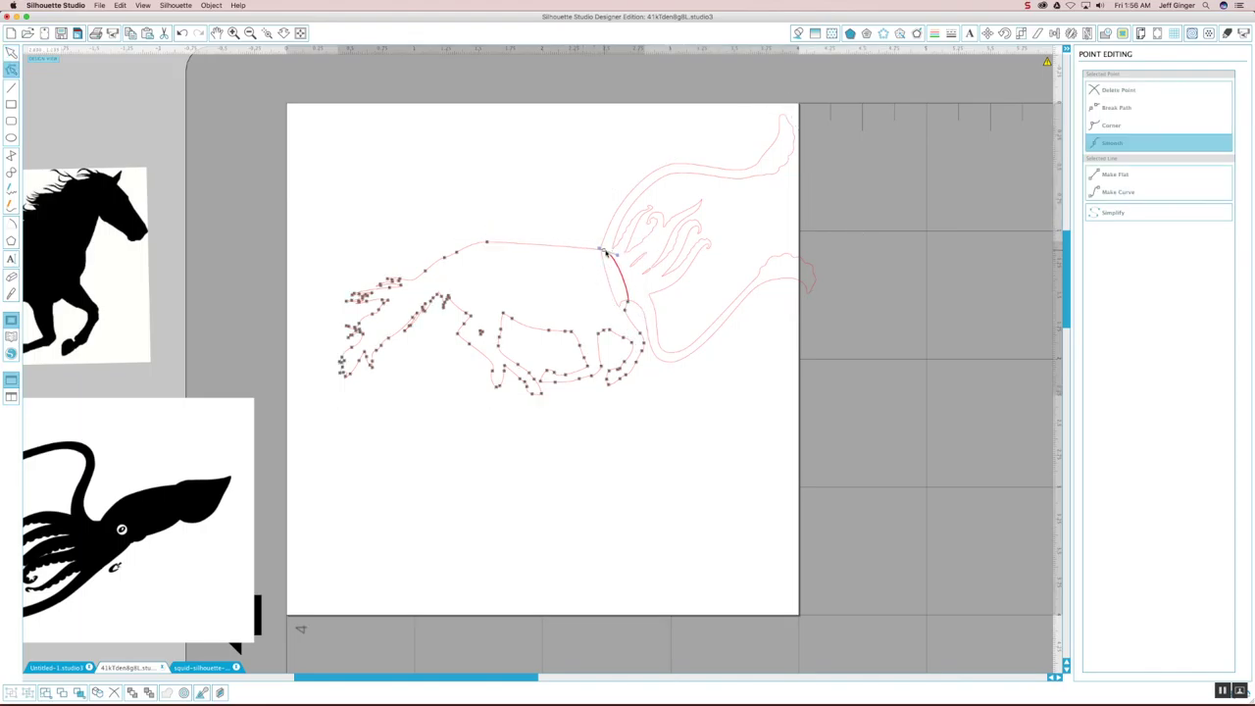
click(10, 51)
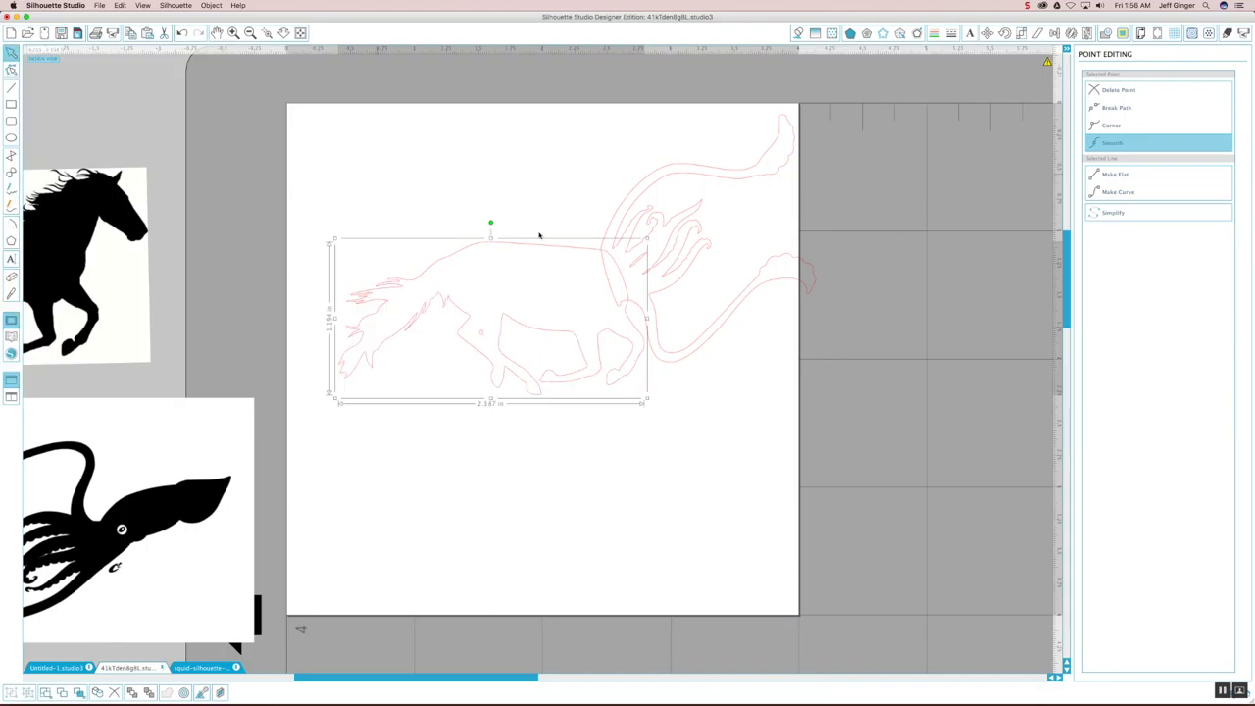
Weld the horse and tentacle outlines into one shape, and shrink it to about 3.47 in wide within the page.
shift+click(687, 363)
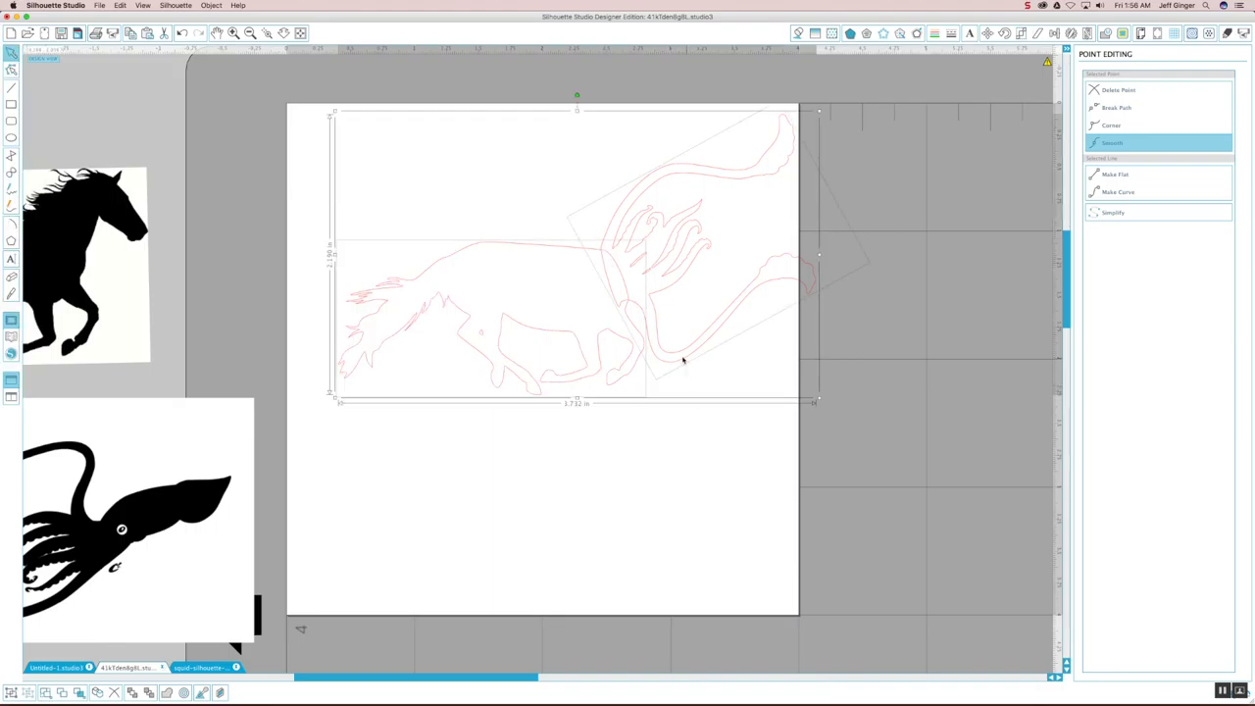
right_click(624, 313)
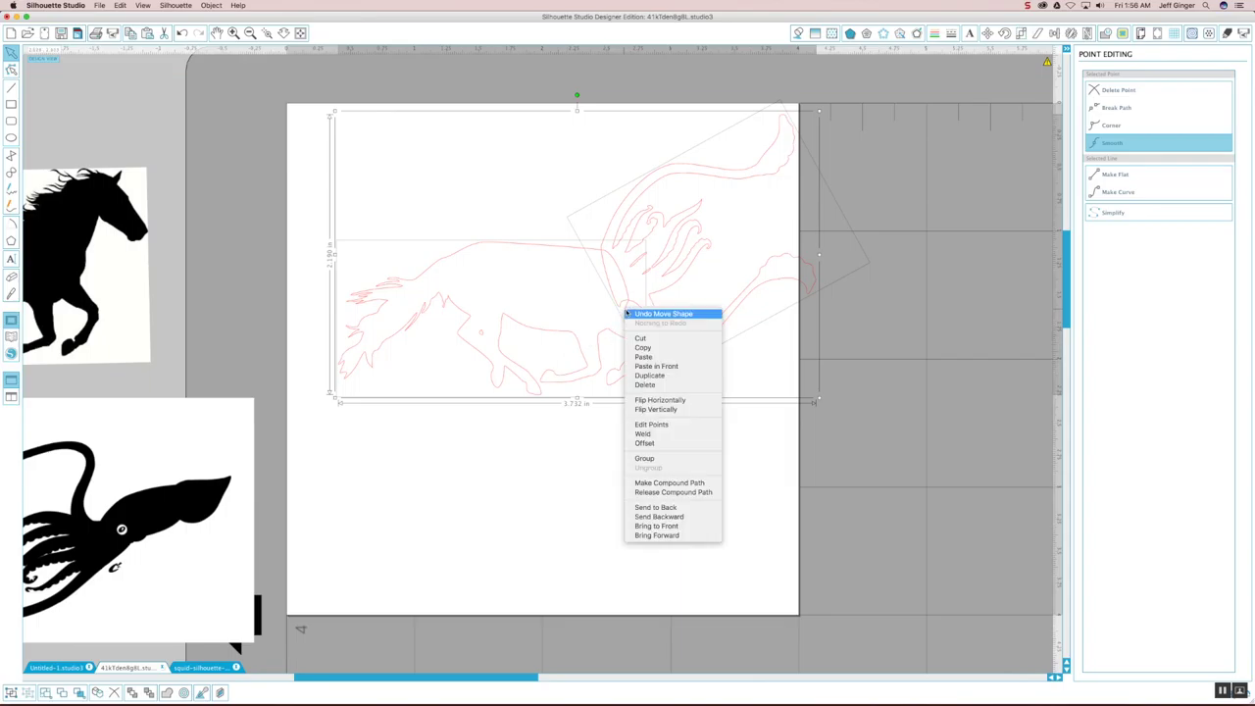
click(642, 434)
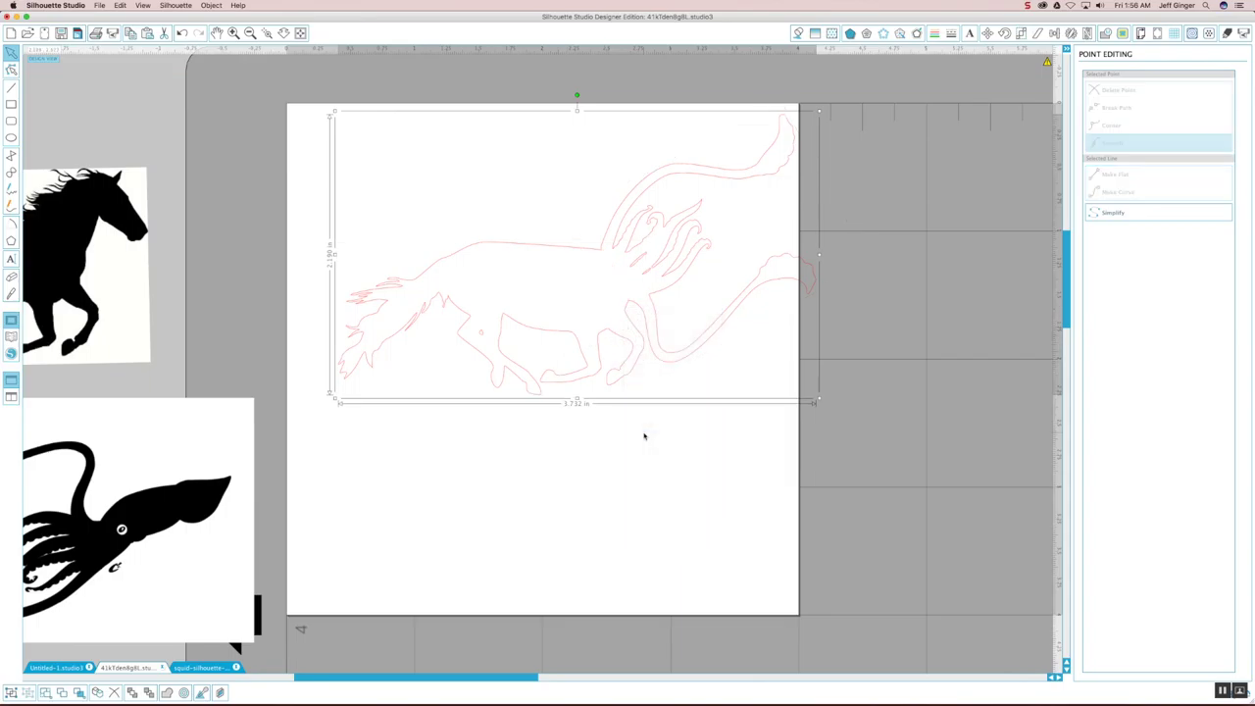
drag(638, 342, 610, 405)
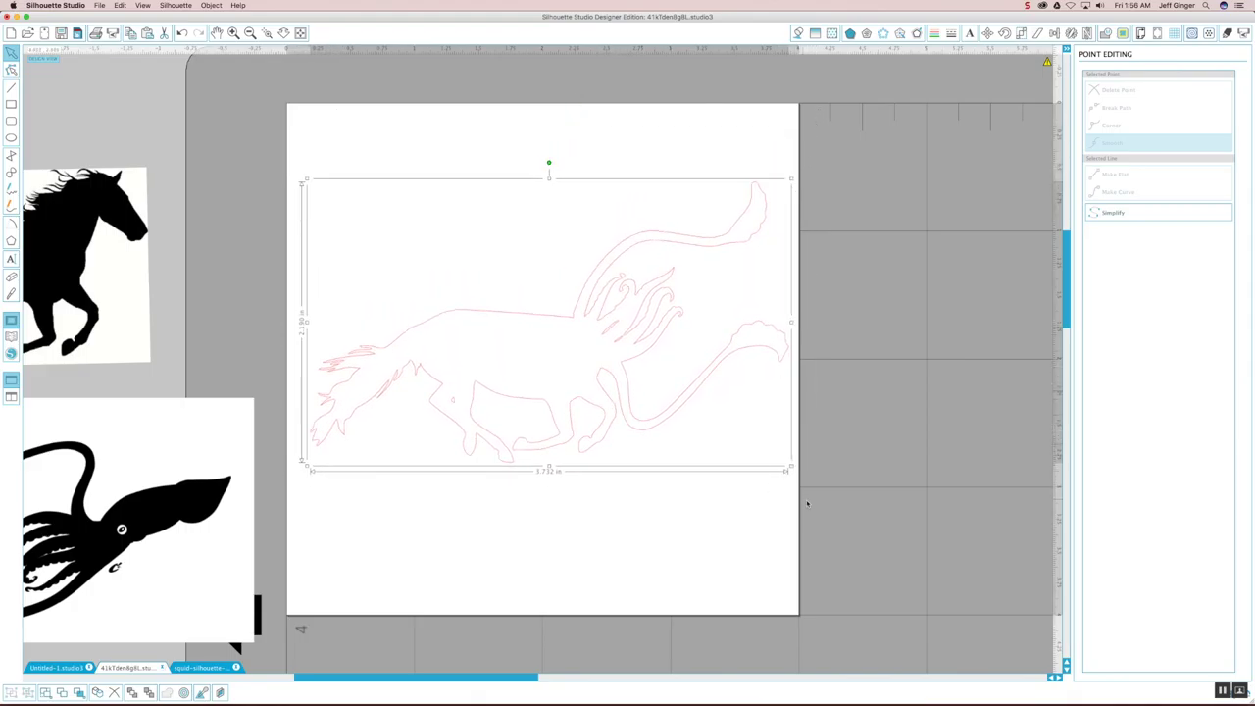
drag(791, 466, 757, 440)
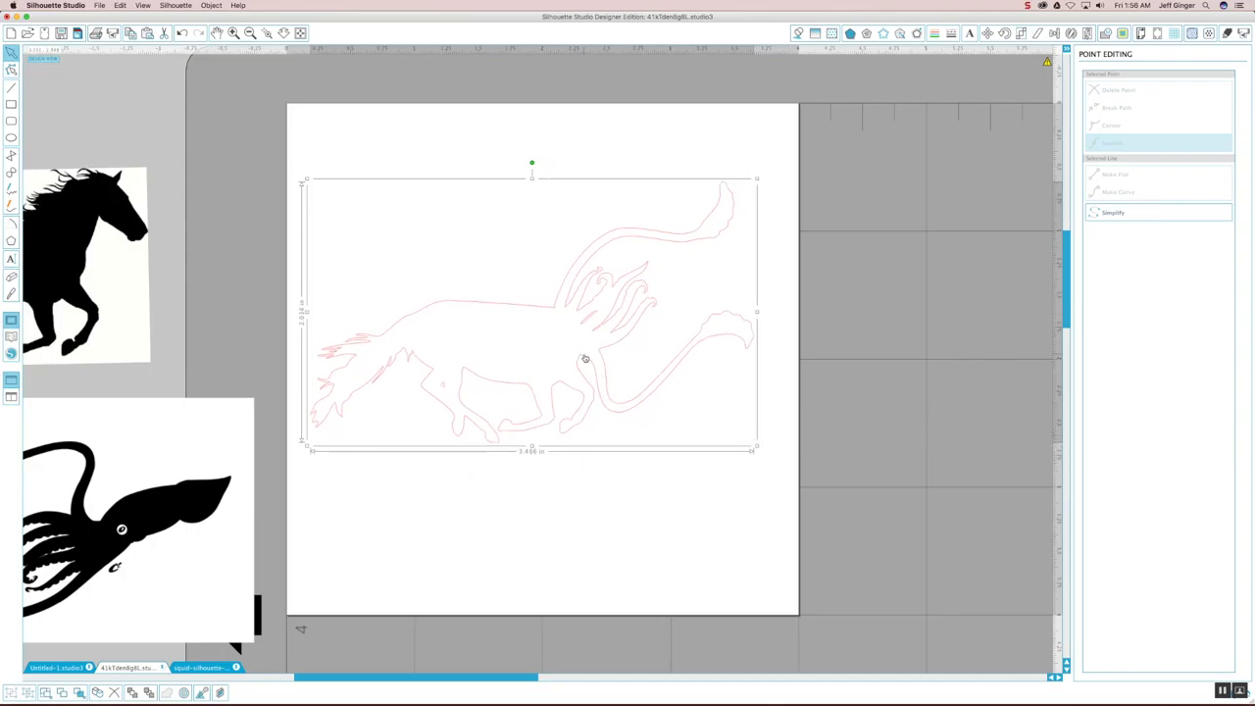
Reshape the tip of the upper tentacle by shifting its outline points slightly.
double_click(611, 241)
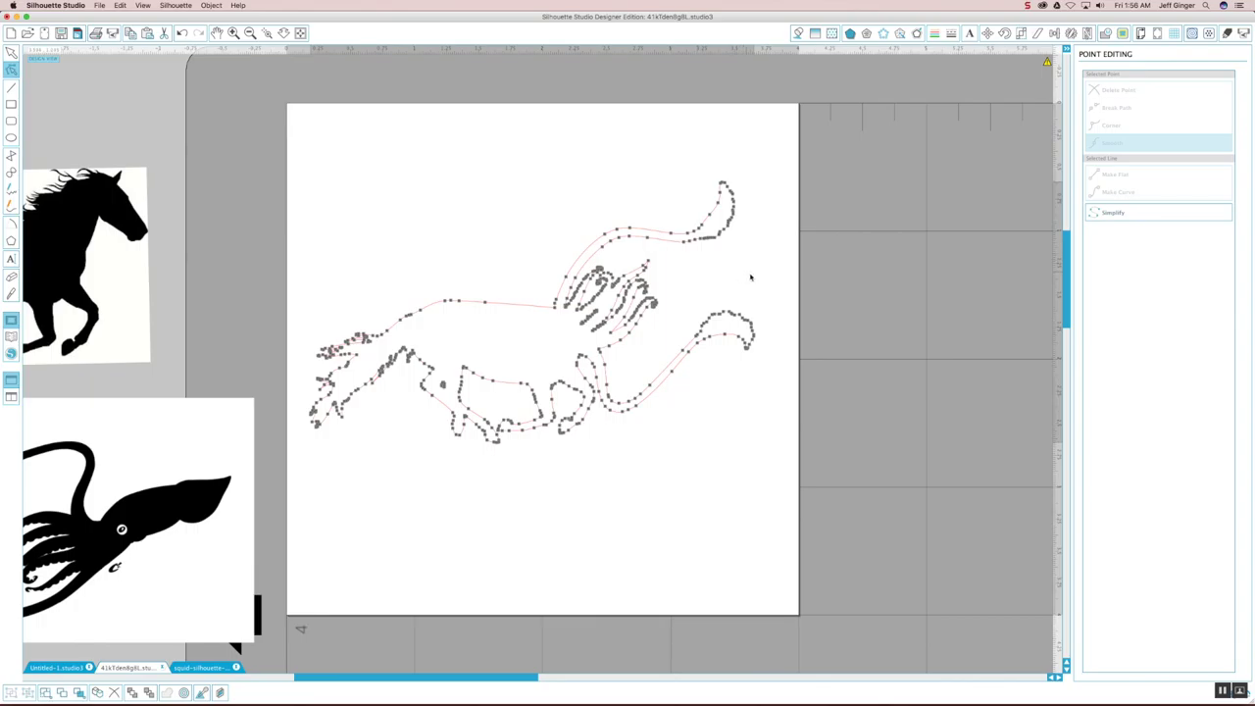
click(720, 245)
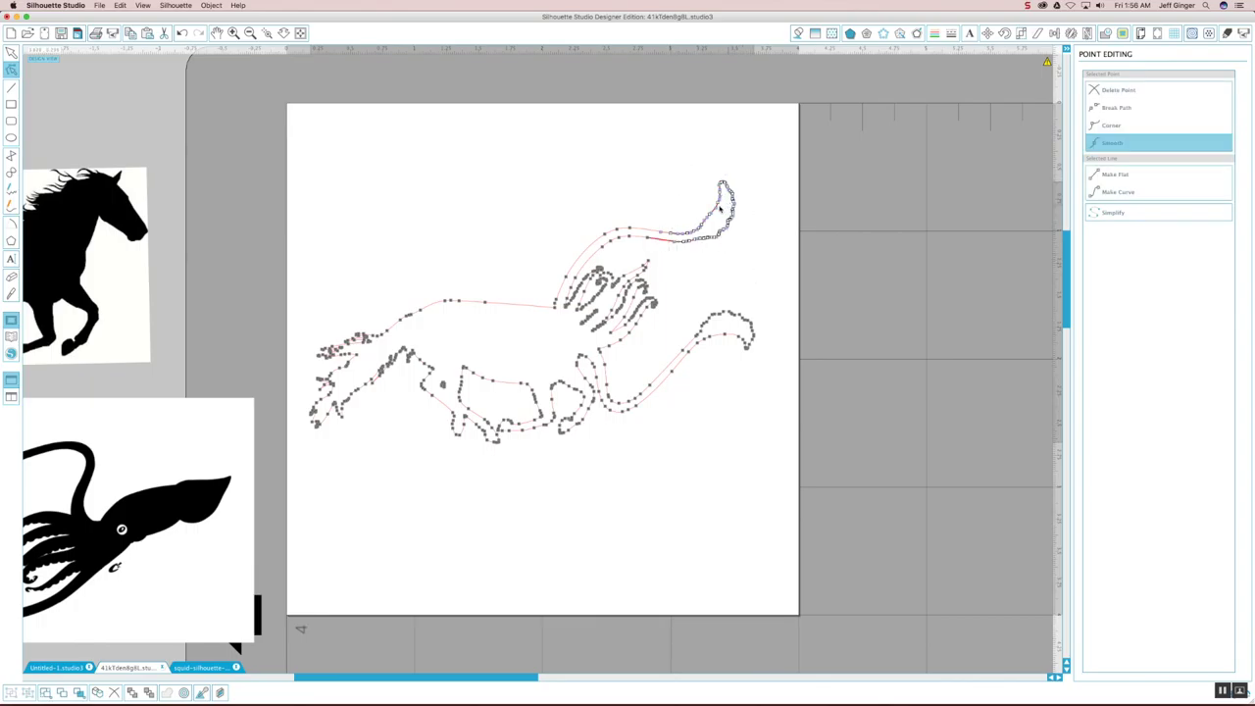
drag(720, 203, 720, 185)
click(453, 305)
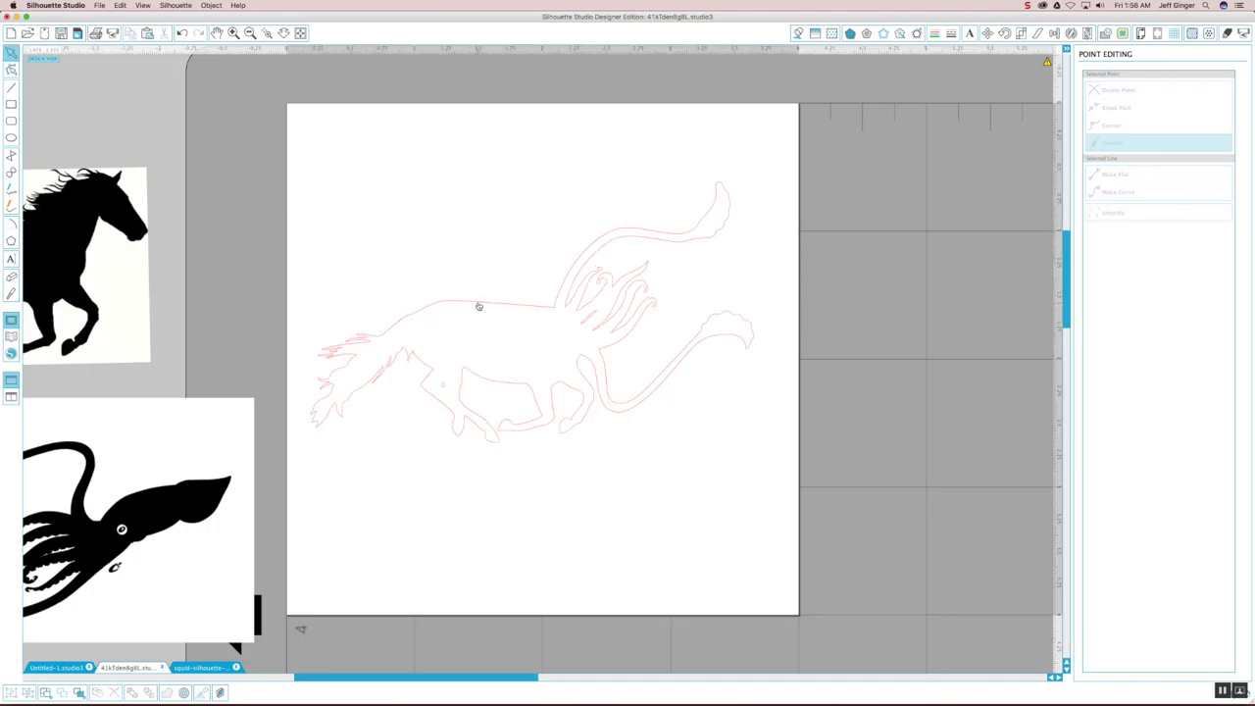
Pull a point on the horse's back upward to form a hump.
click(478, 307)
drag(487, 304, 480, 254)
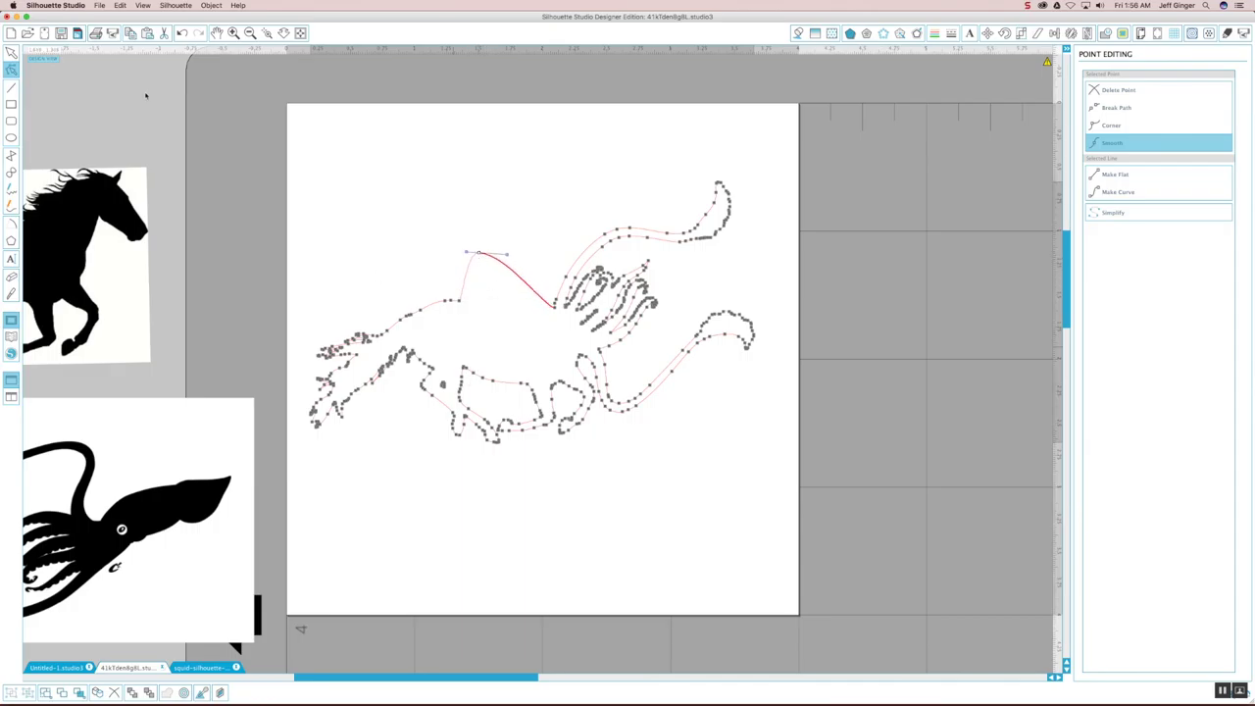
click(11, 50)
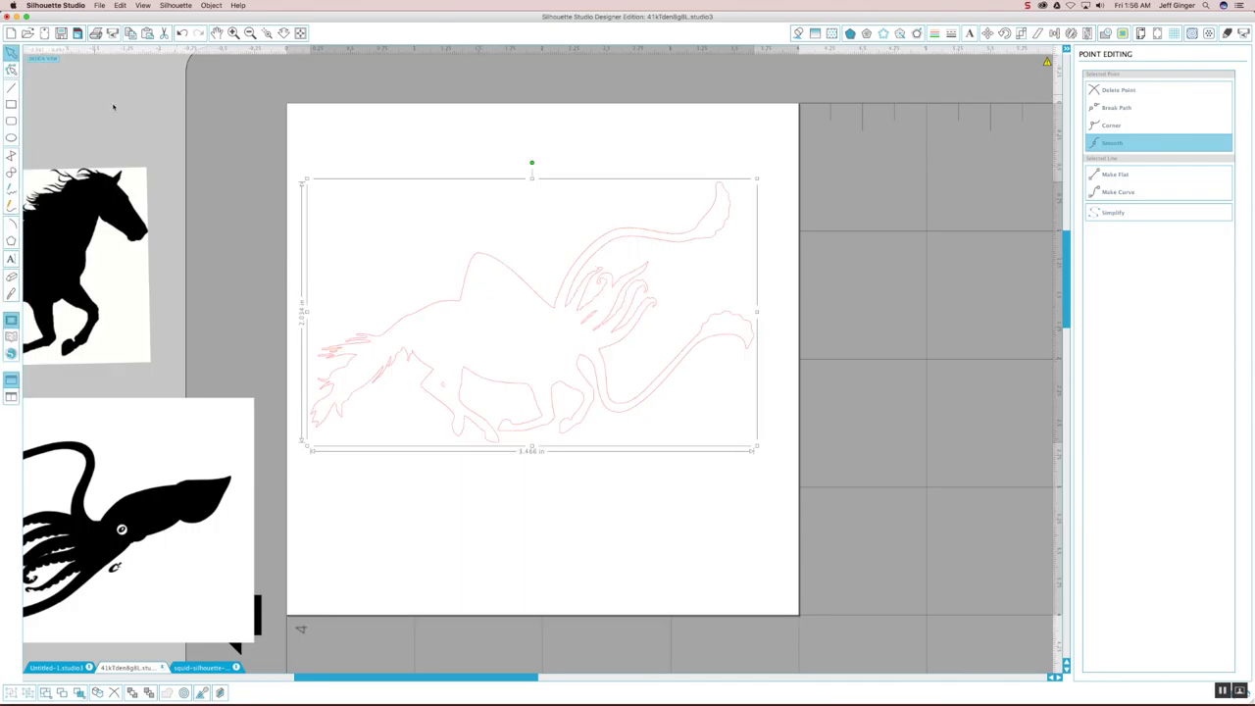
click(241, 216)
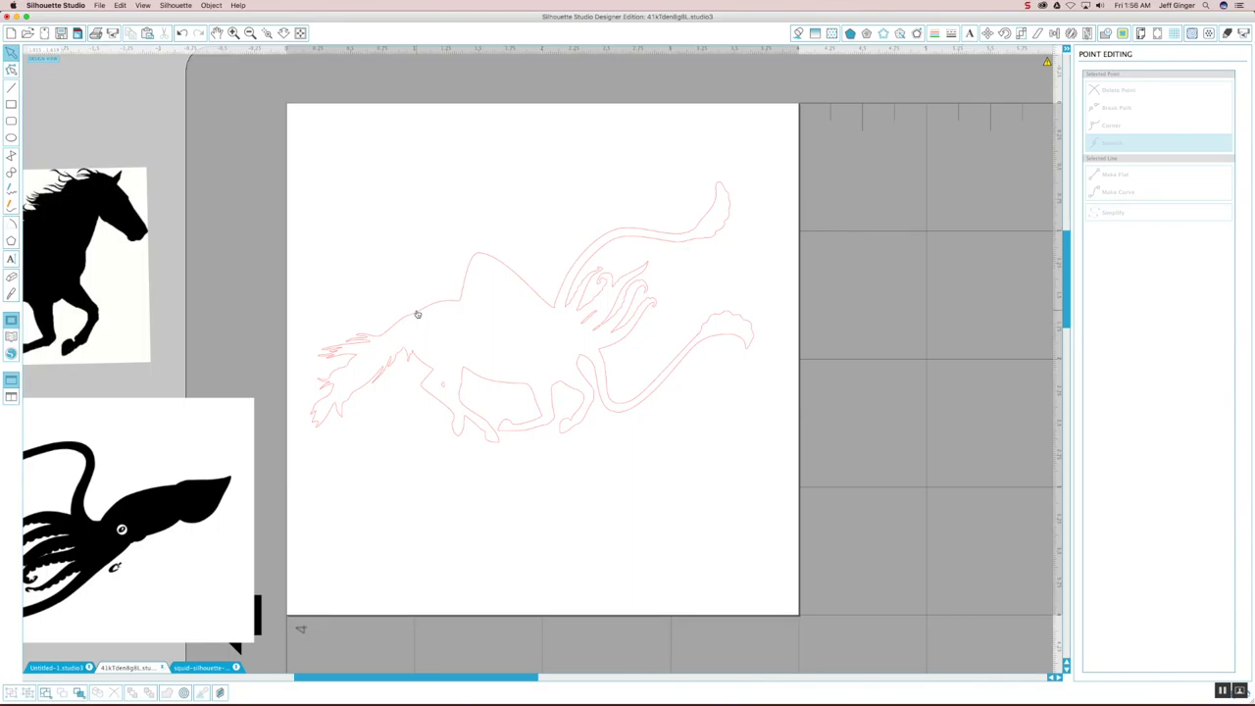
Move the combined design higher on the page and draw four small ellipses in the space below it.
drag(513, 386, 513, 328)
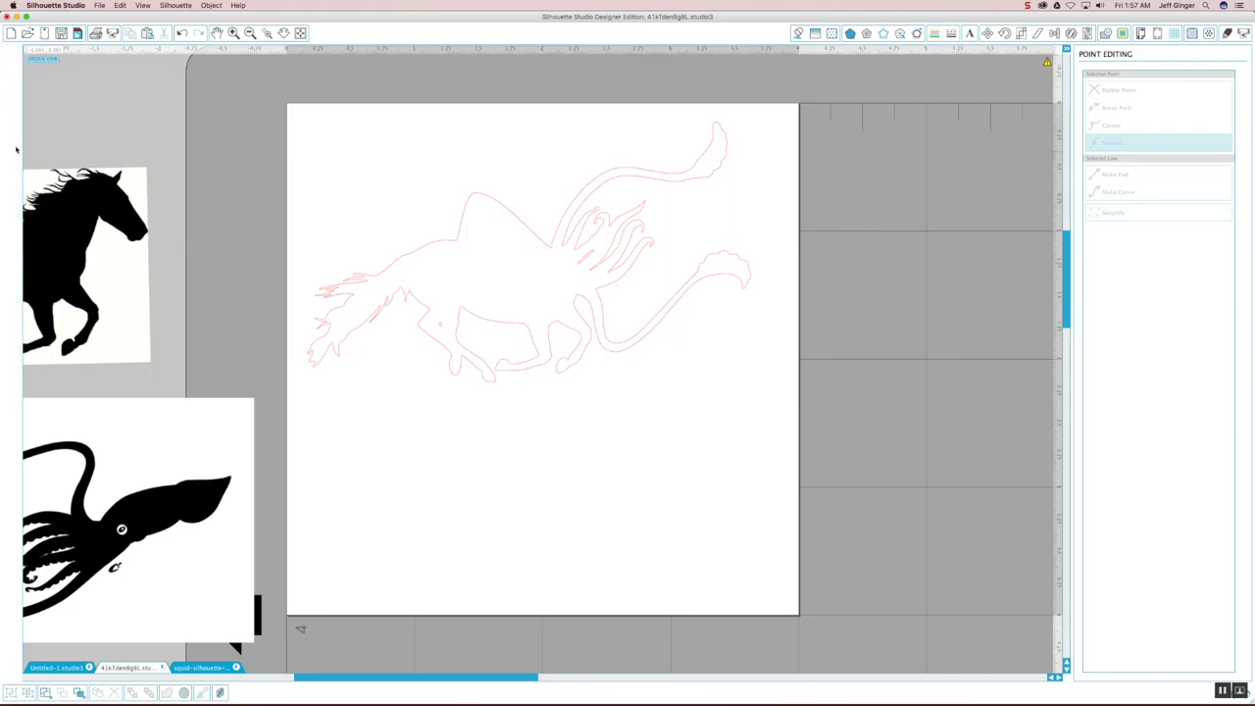
click(11, 137)
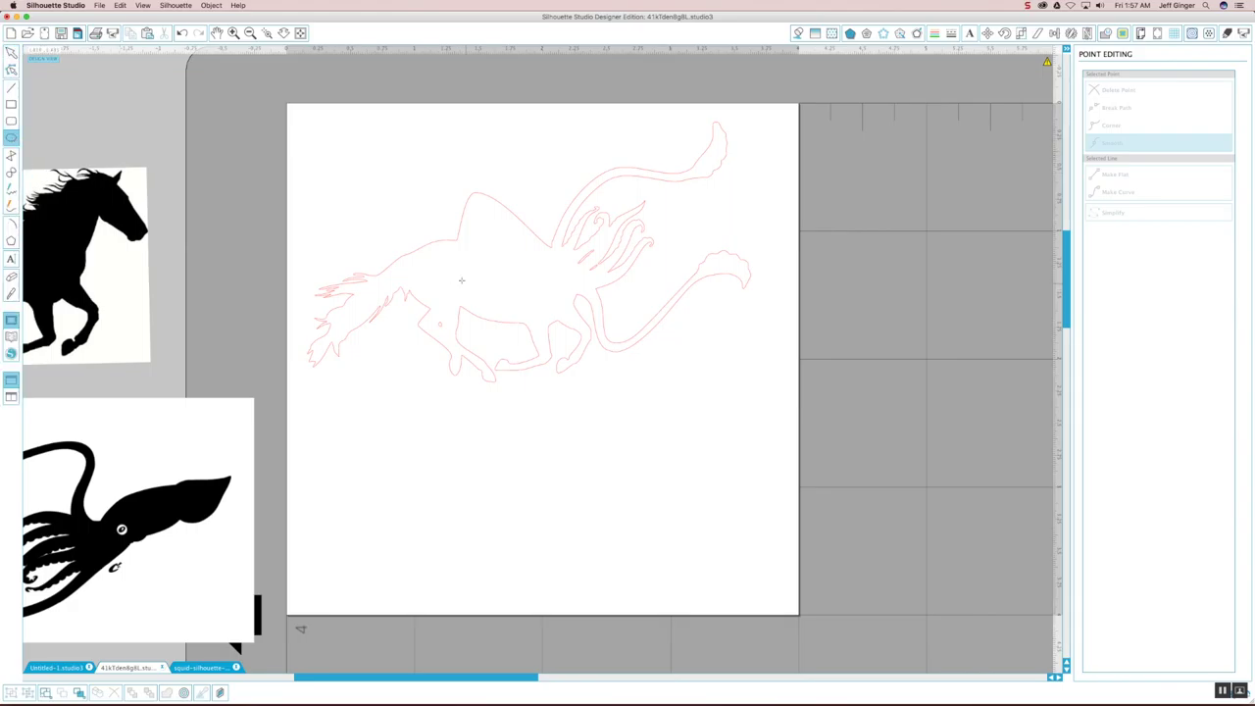
mouse_move(423, 470)
mouse_down()
mouse_move(456, 483)
mouse_move(466, 513)
mouse_up()
drag(370, 481, 426, 521)
click(10, 52)
click(420, 520)
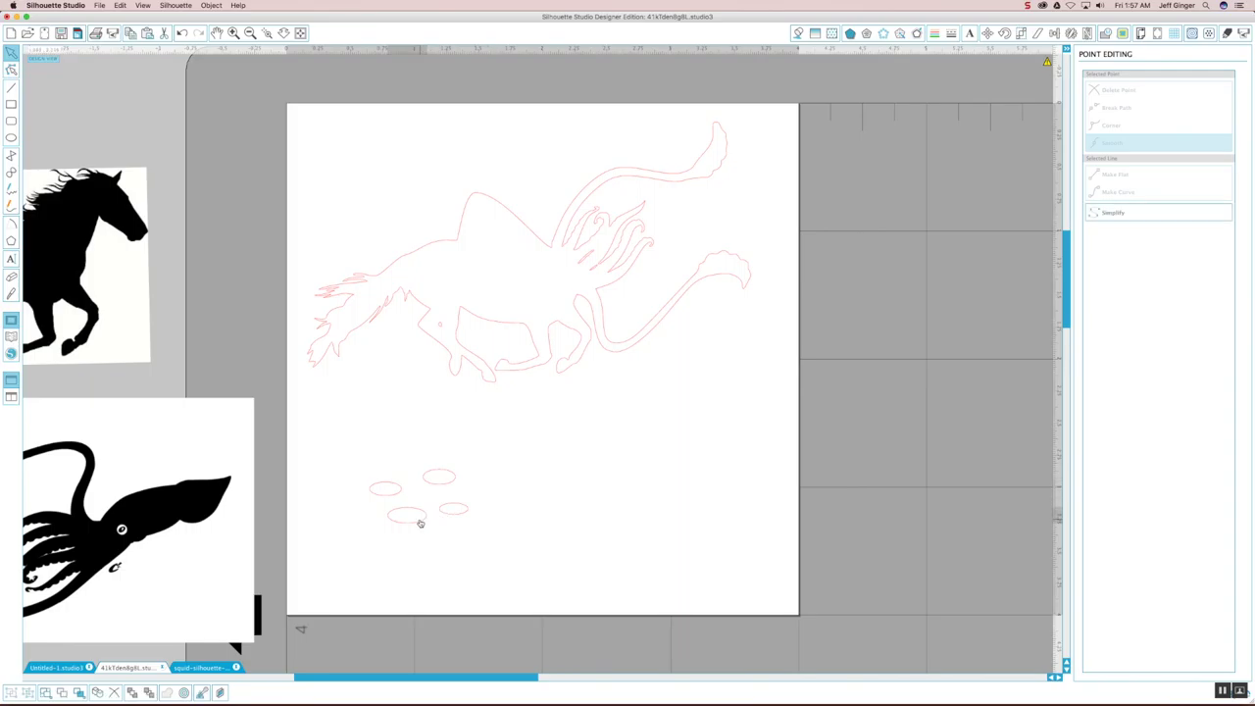
Try two of the ellipses inside the horse's body, and move them back among the other ellipses below the design.
drag(416, 527, 490, 270)
drag(443, 484, 426, 542)
click(410, 247)
click(529, 287)
drag(529, 287, 457, 481)
click(349, 486)
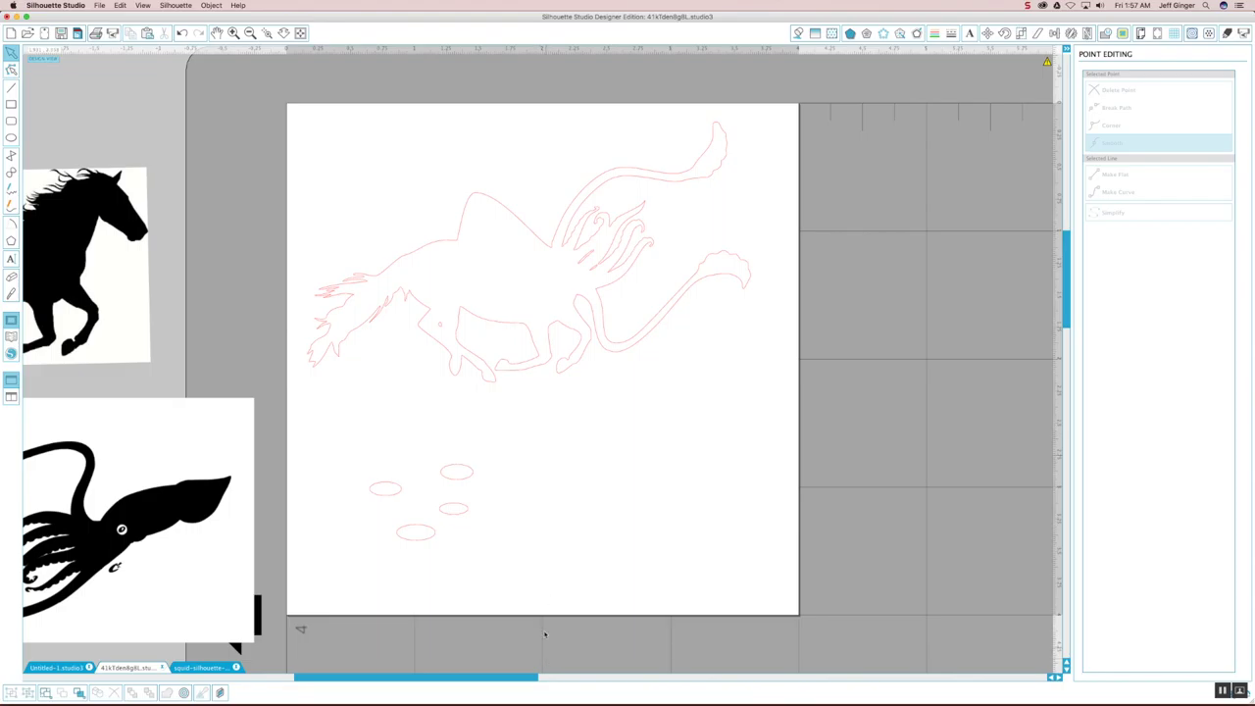
Move the combined horse and squid design upward, and rotate it slightly clockwise above the ellipses.
drag(520, 362, 538, 336)
click(538, 336)
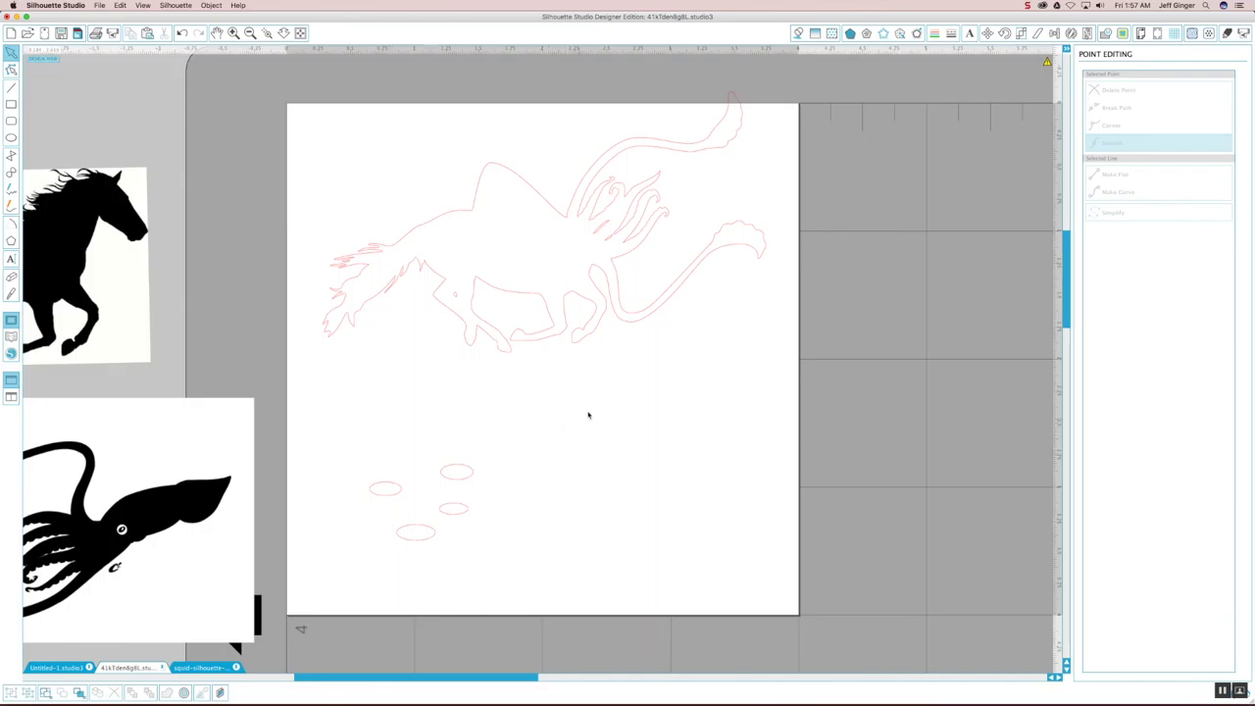
click(581, 336)
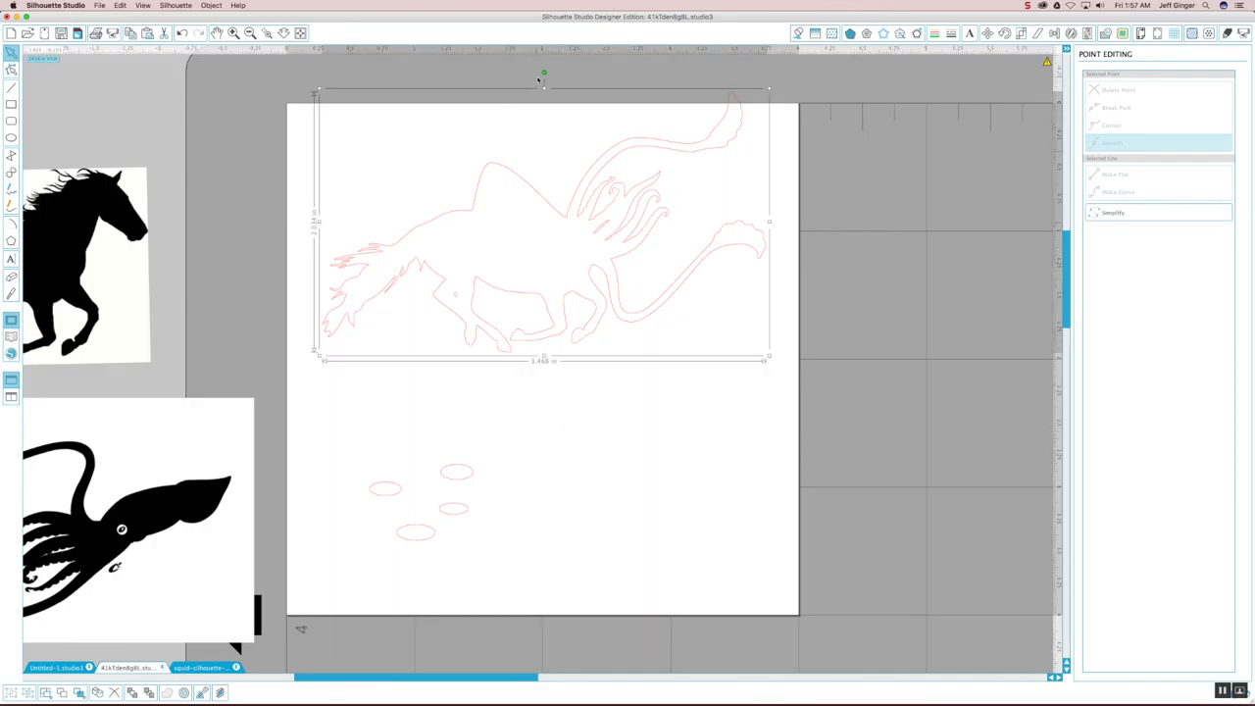
drag(544, 71, 565, 73)
click(765, 440)
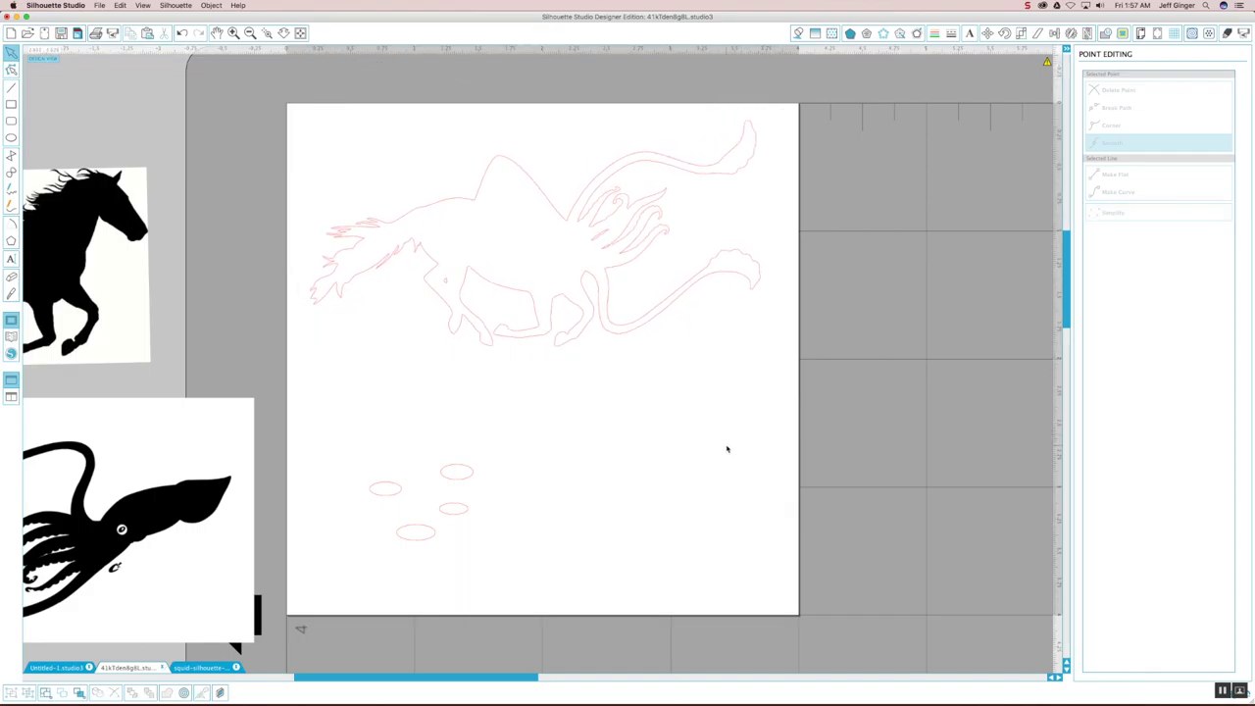